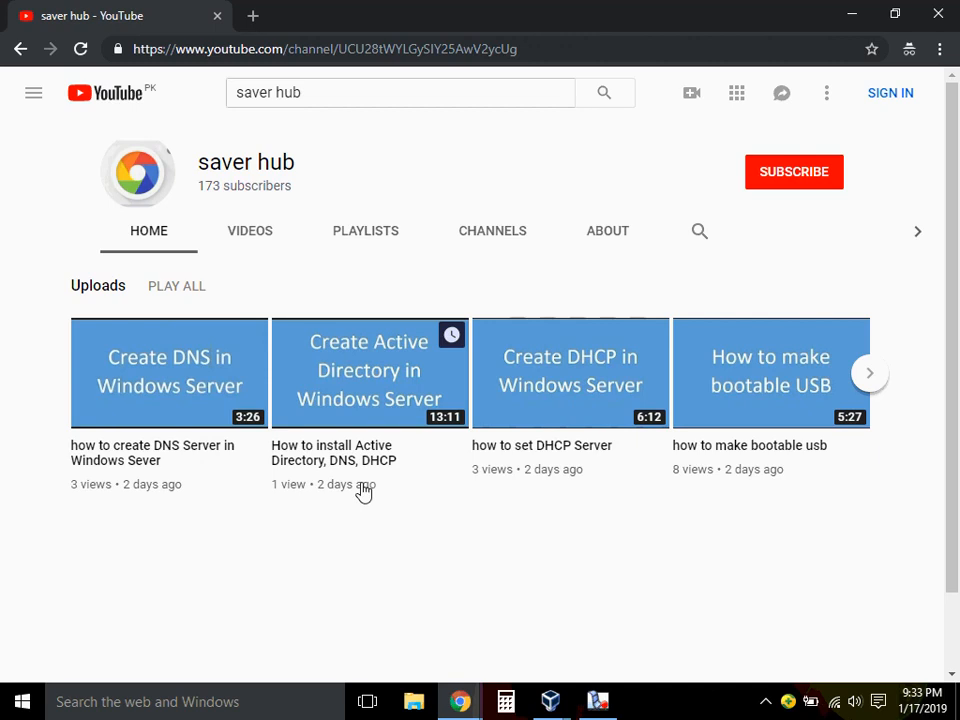
Switch to the windows server 2016 virtual machine and open Active Directory Users and Computers through Server Manager.
{"action": "mouse_move", "coordinate": [550, 698]}
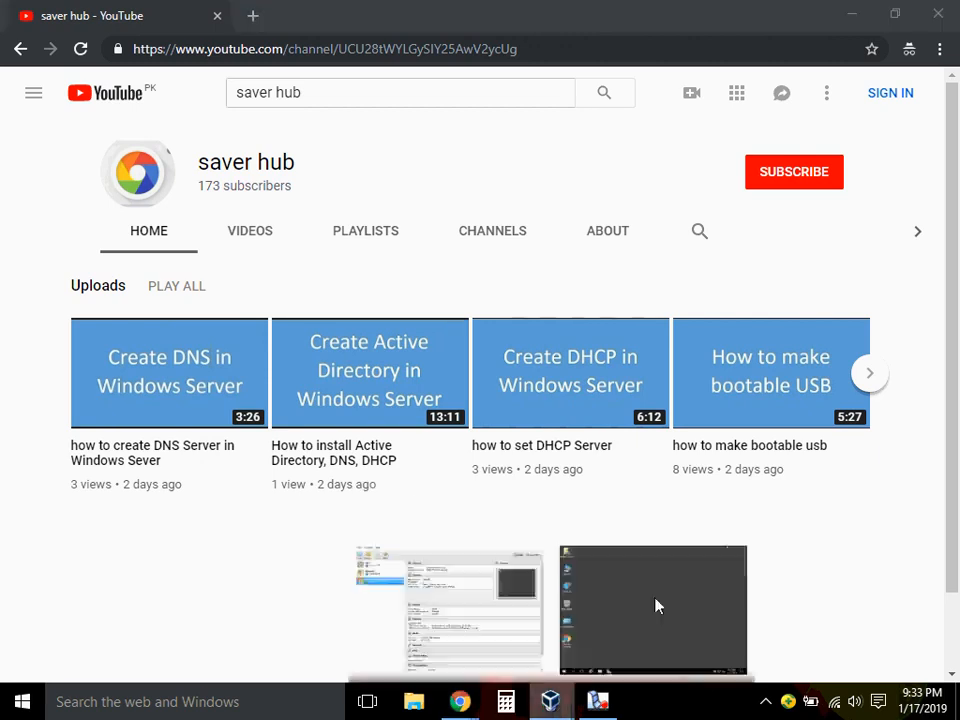
{"action": "left_click", "coordinate": [657, 606]}
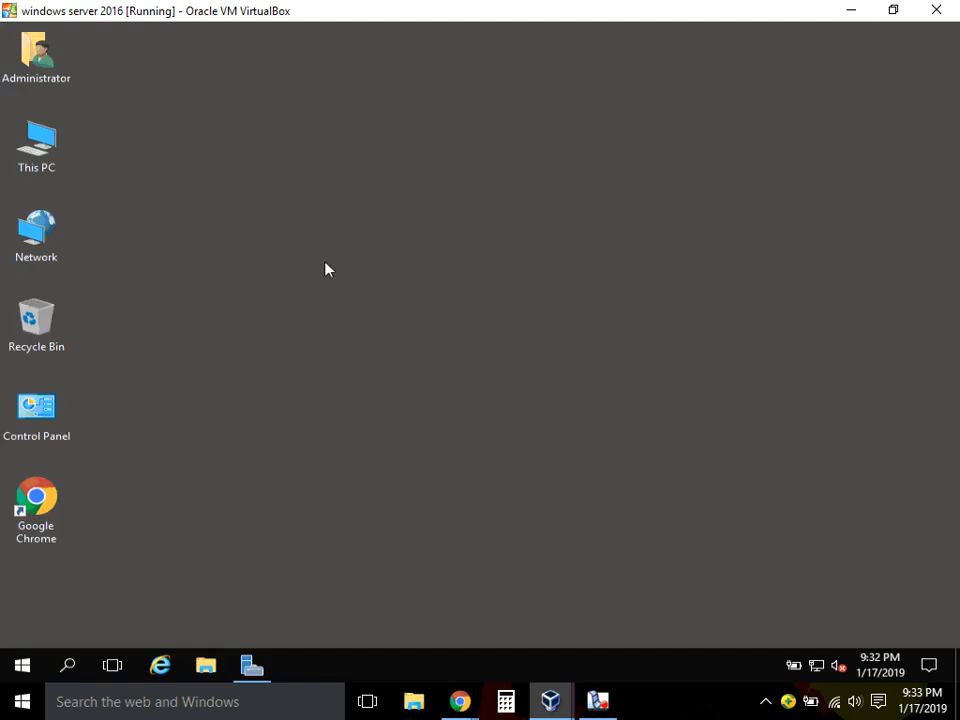
{"action": "left_click", "coordinate": [10, 668]}
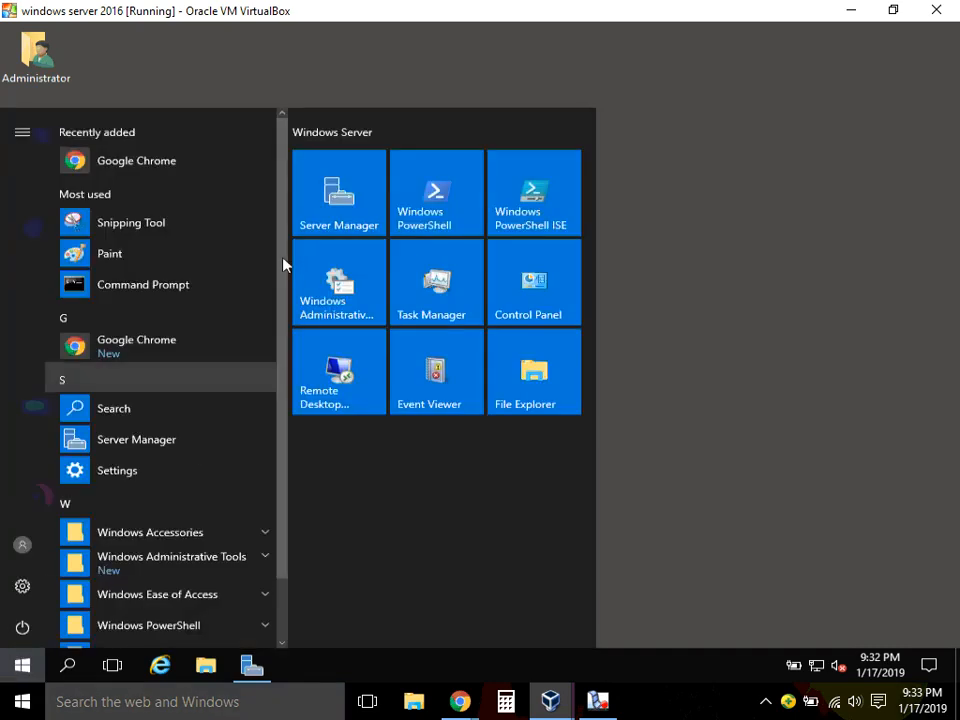
{"action": "left_click", "coordinate": [345, 208]}
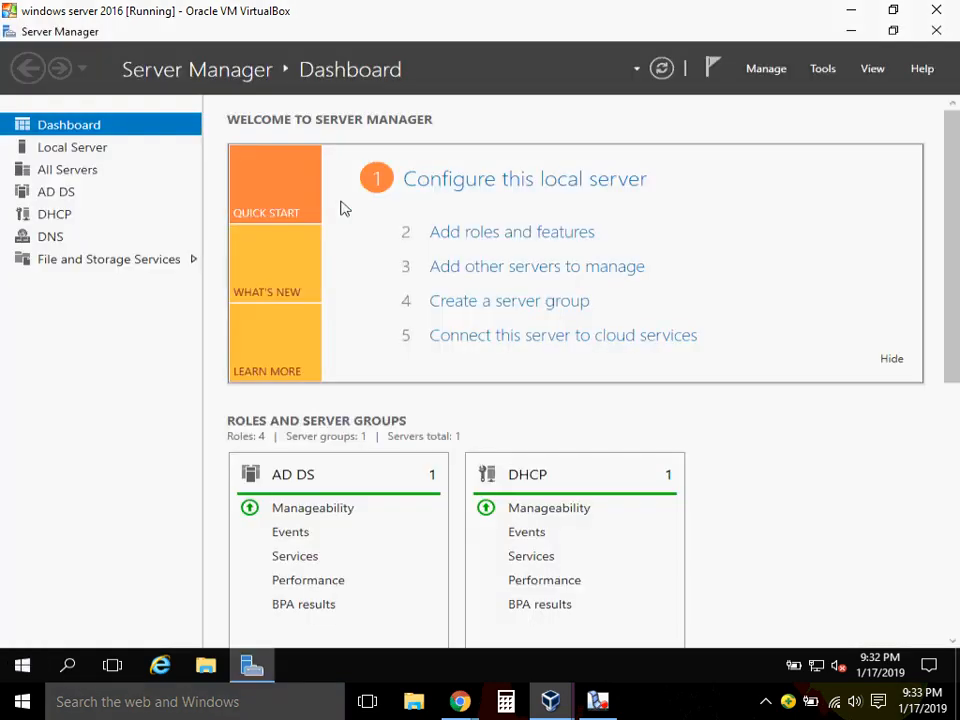
{"action": "left_click", "coordinate": [823, 70]}
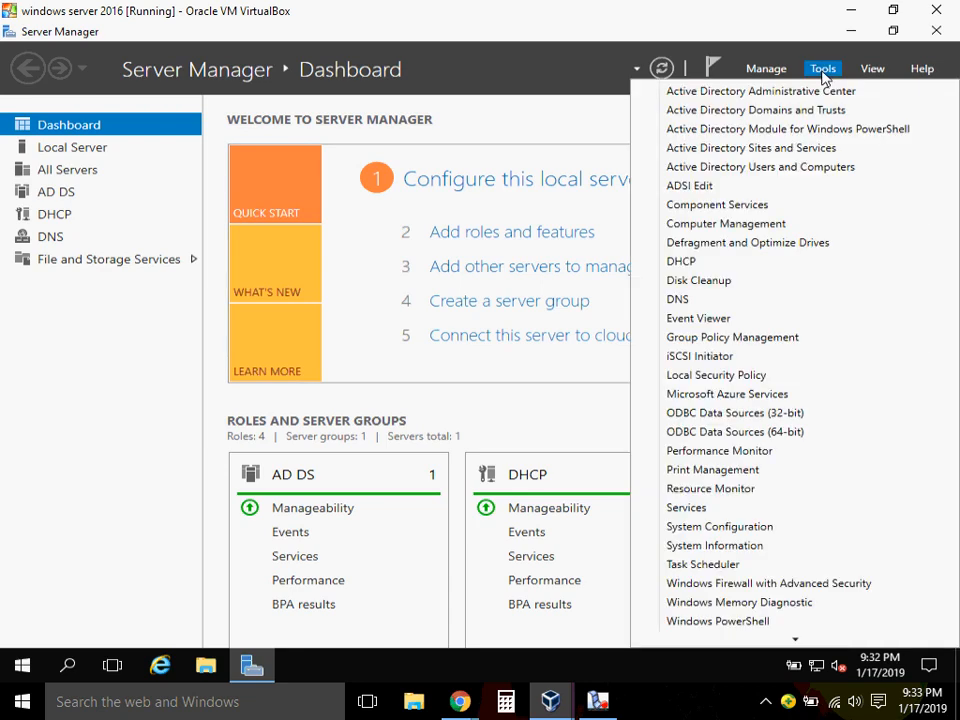
{"action": "left_click", "coordinate": [776, 168]}
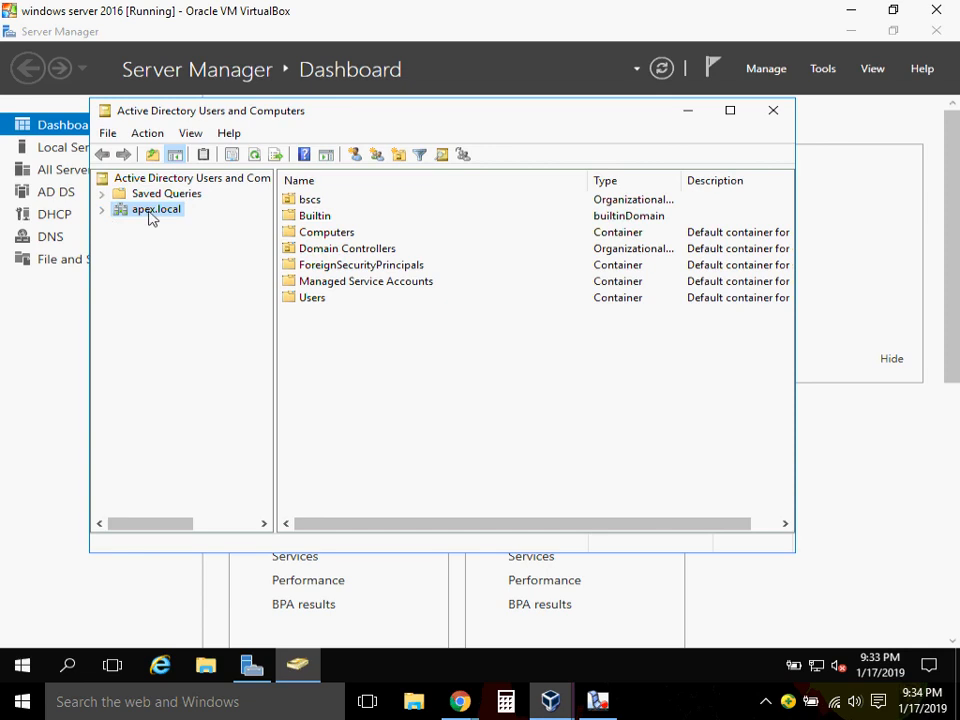
Create an organizational unit named computerDepartment in the apex.local domain, keeping the protection from accidental deletion.
{"action": "right_click", "coordinate": [151, 218]}
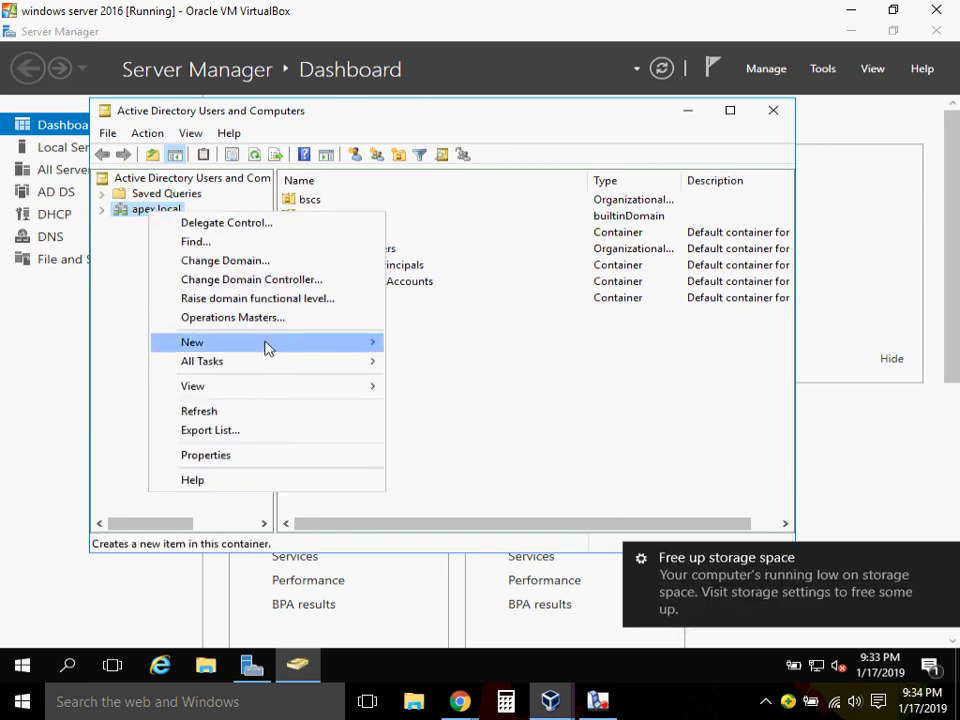
{"action": "mouse_move", "coordinate": [268, 346]}
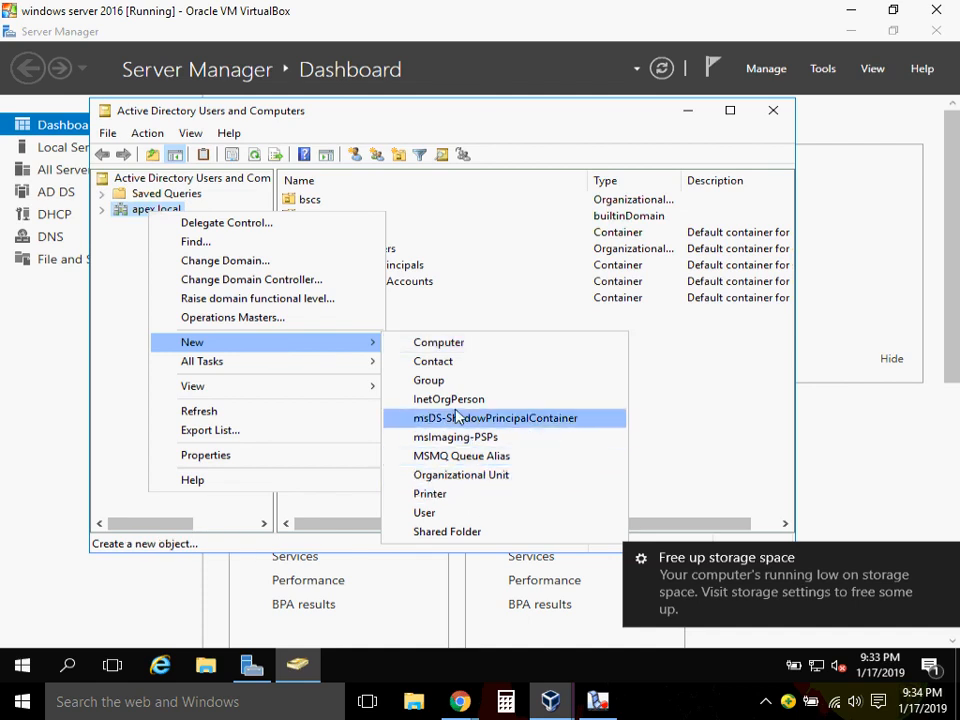
{"action": "left_click", "coordinate": [463, 478]}
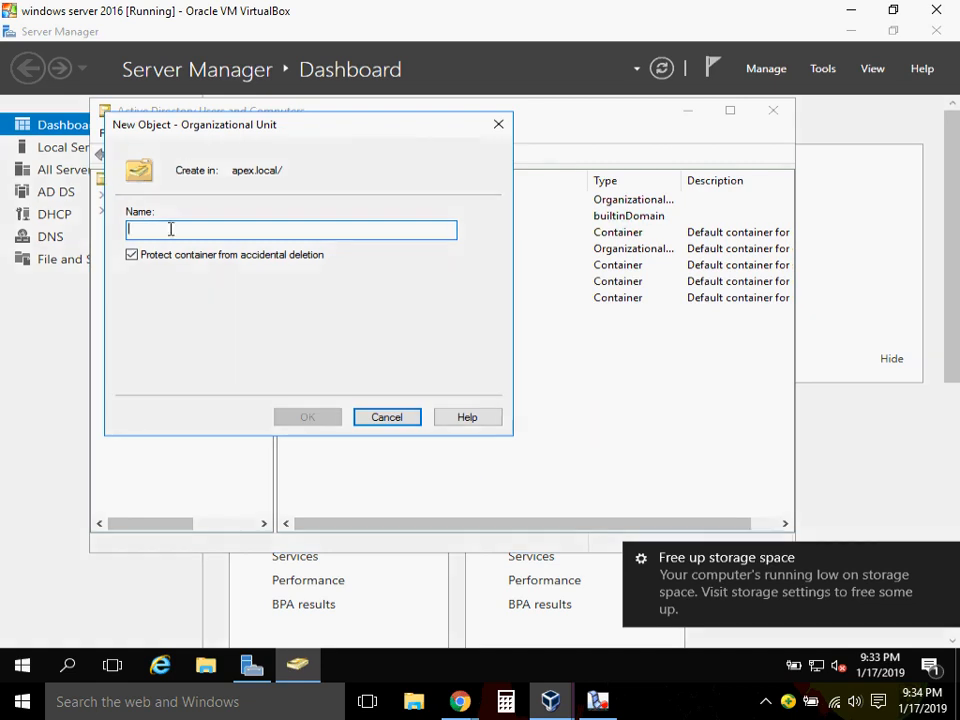
{"action": "type", "text": "co"}
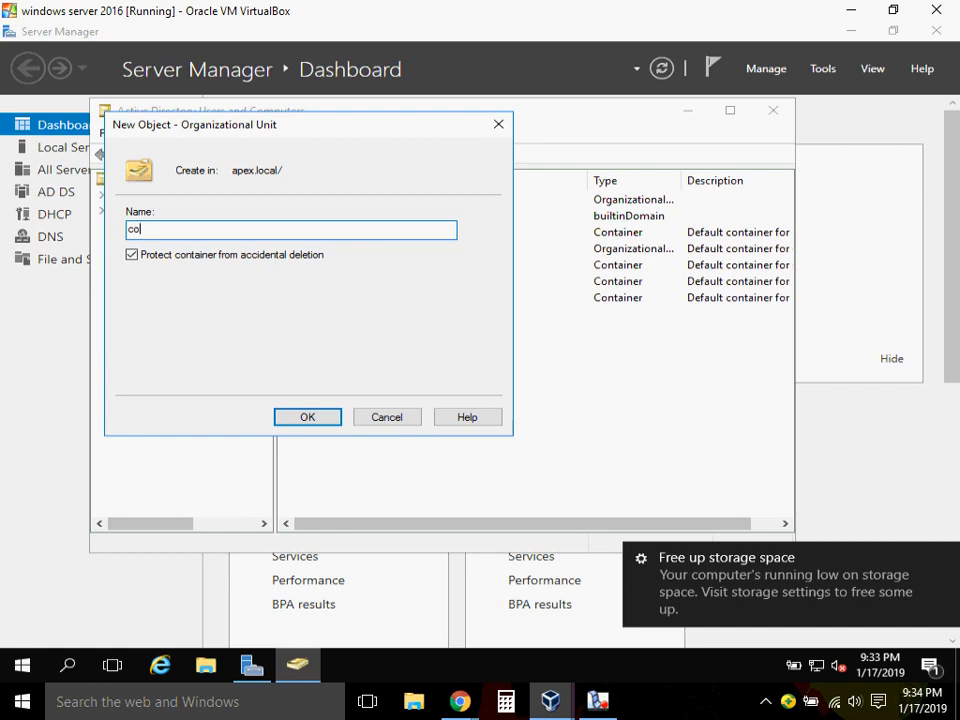
{"action": "type", "text": "mputerDepartment"}
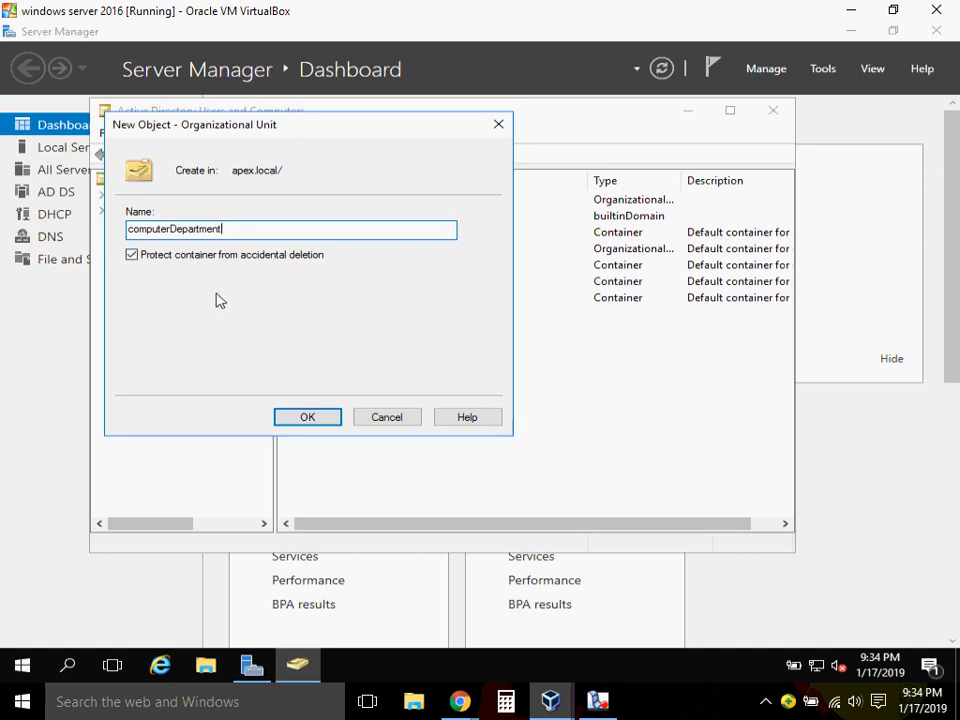
{"action": "left_click", "coordinate": [317, 424]}
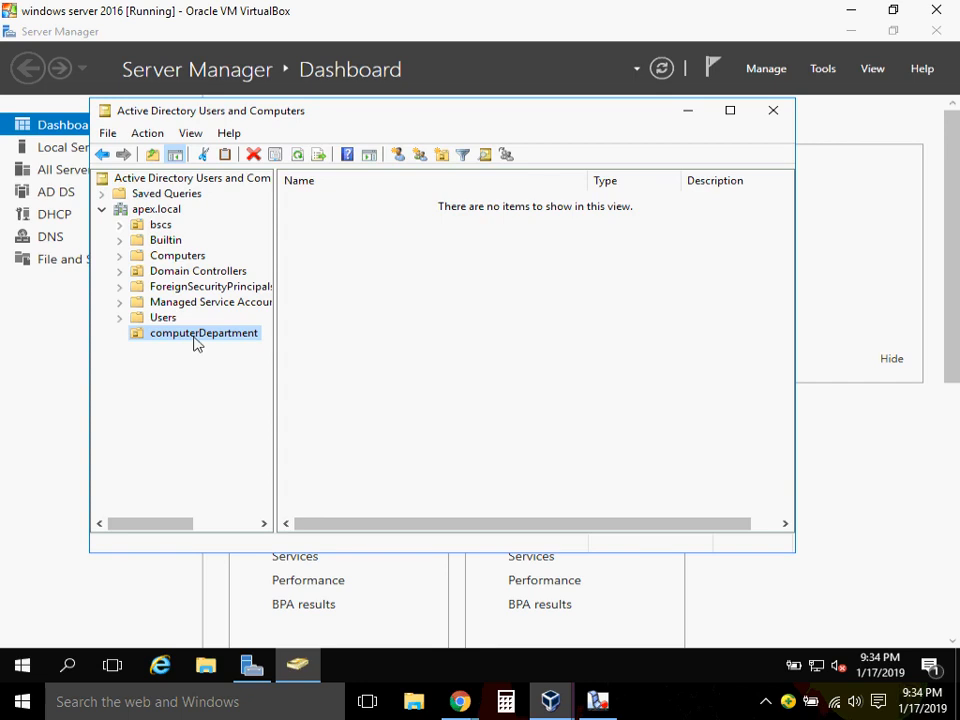
Create a second organizational unit named ChemistryDepartment in the apex.local domain, keeping its accidental deletion protection on.
{"action": "right_click", "coordinate": [147, 210]}
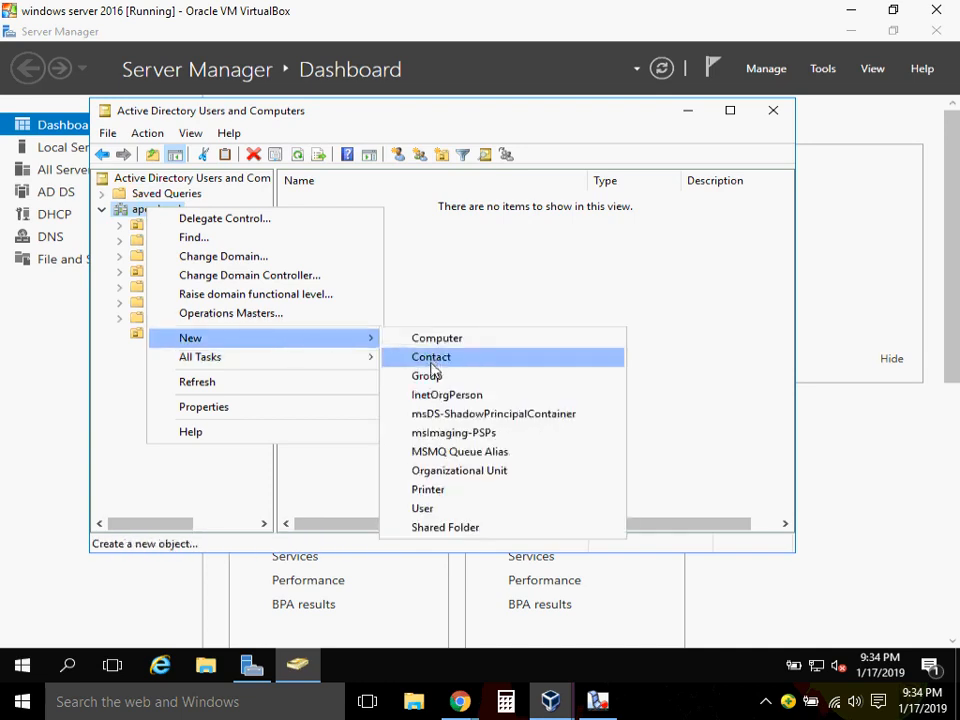
{"action": "left_click", "coordinate": [462, 470]}
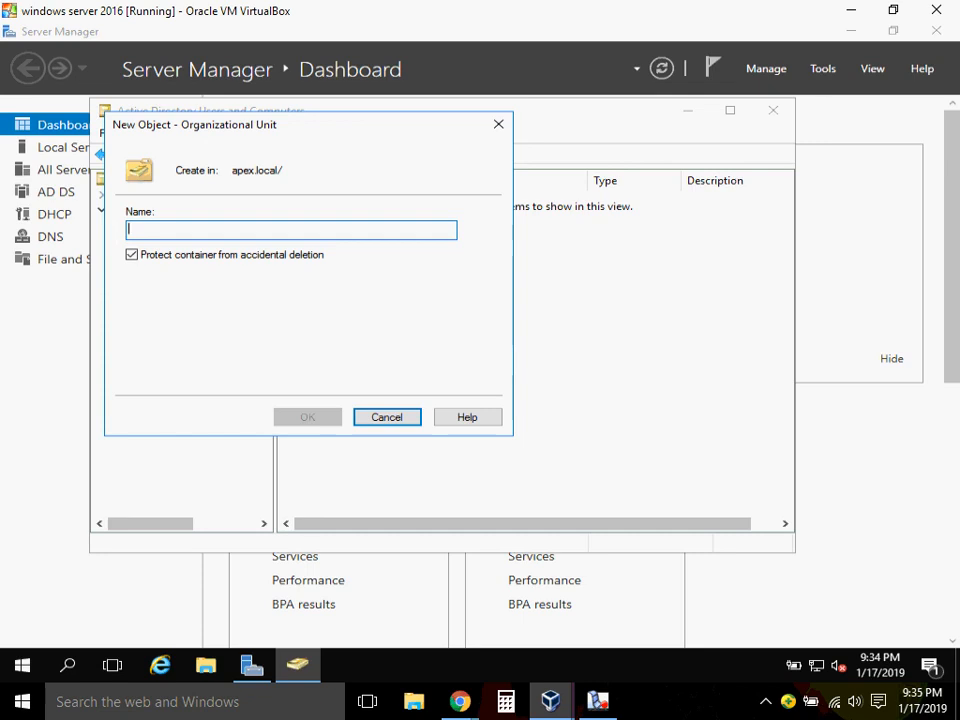
{"action": "type", "text": "Chemis"}
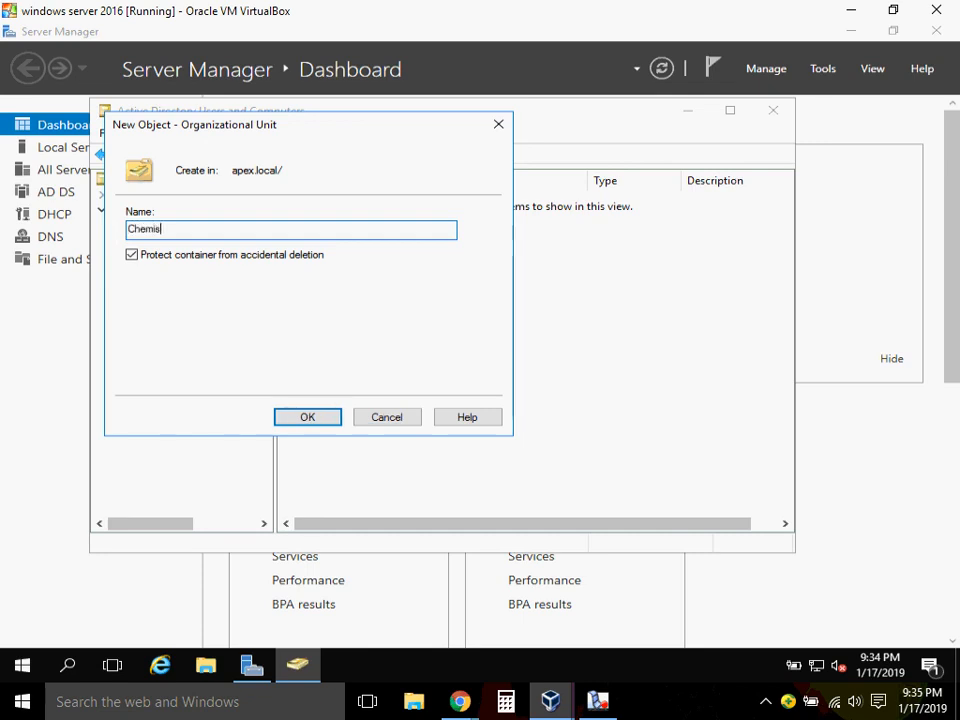
{"action": "type", "text": "tryD"}
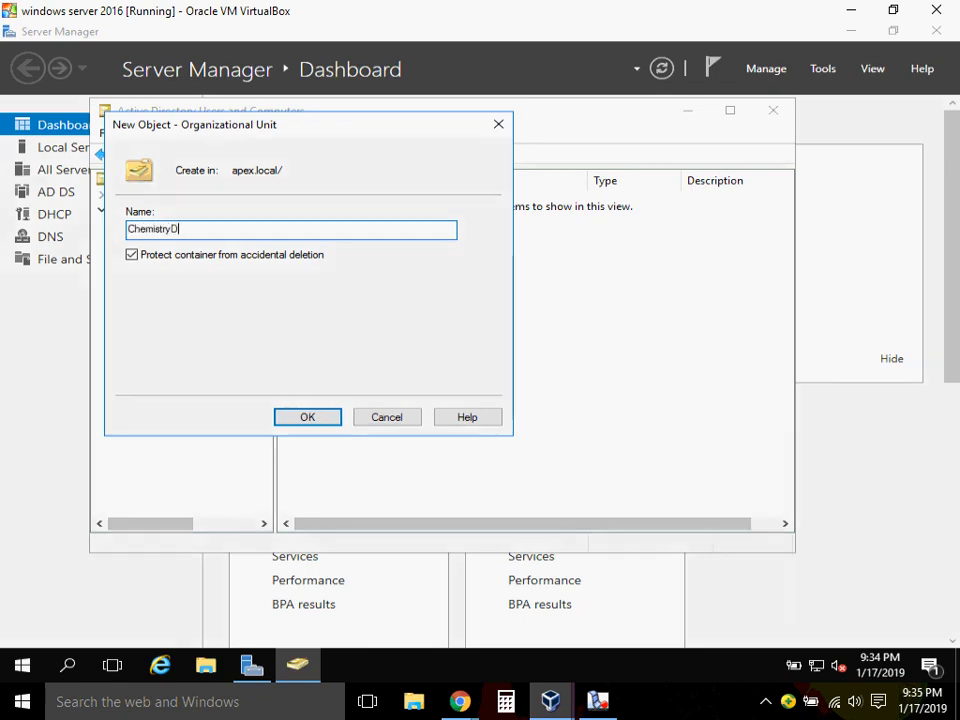
{"action": "type", "text": "epartment"}
{"action": "left_click", "coordinate": [308, 417]}
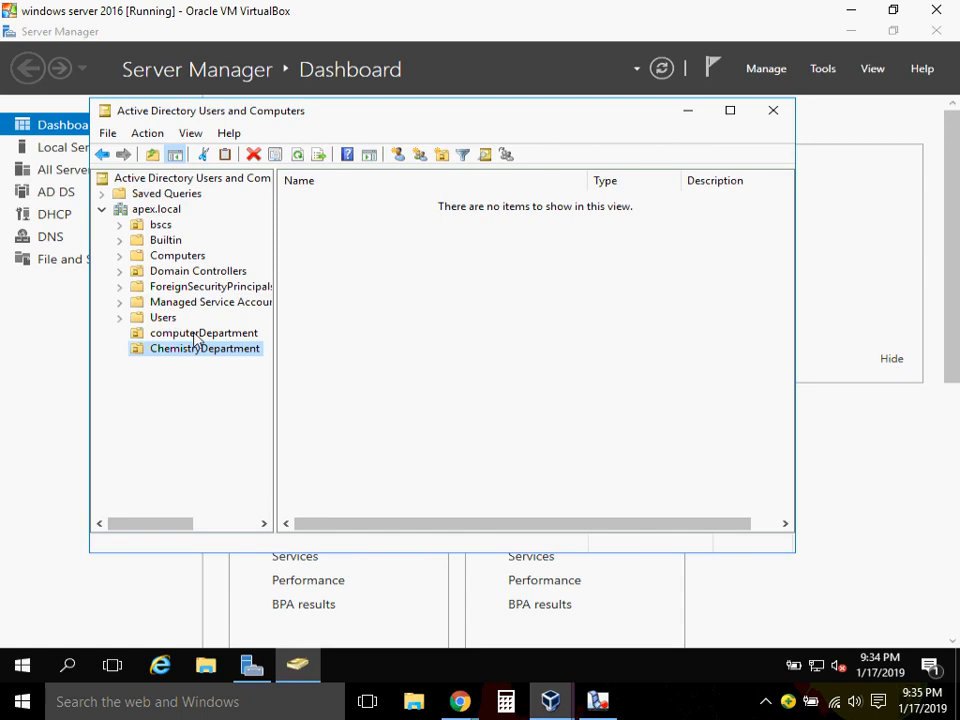
Try to delete the ChemistryDepartment organizational unit.
{"action": "left_click", "coordinate": [197, 334]}
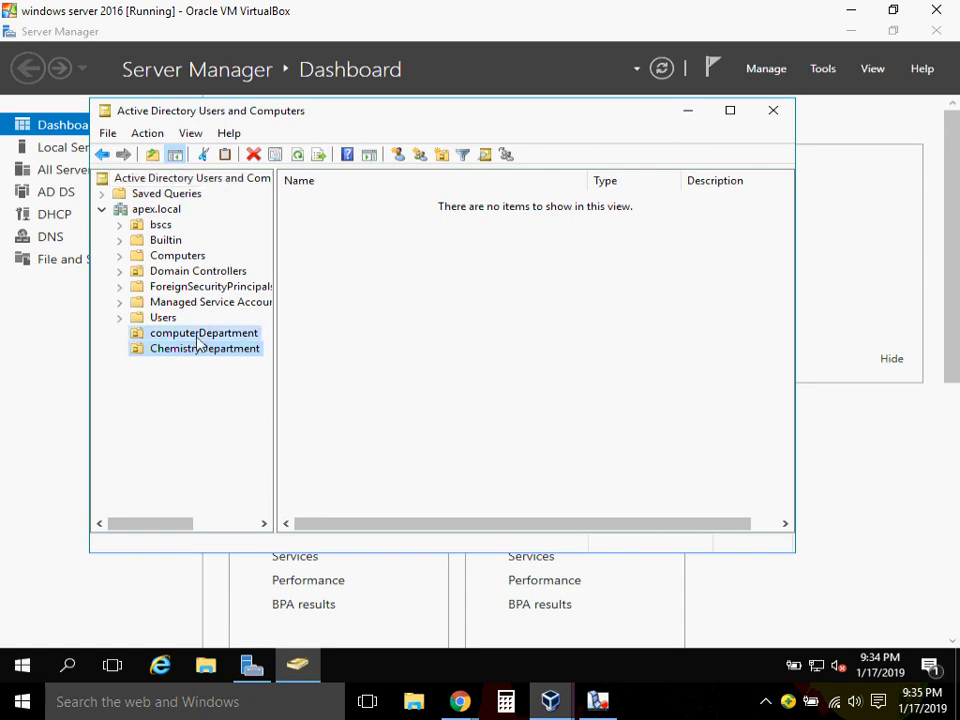
{"action": "left_click", "coordinate": [199, 357]}
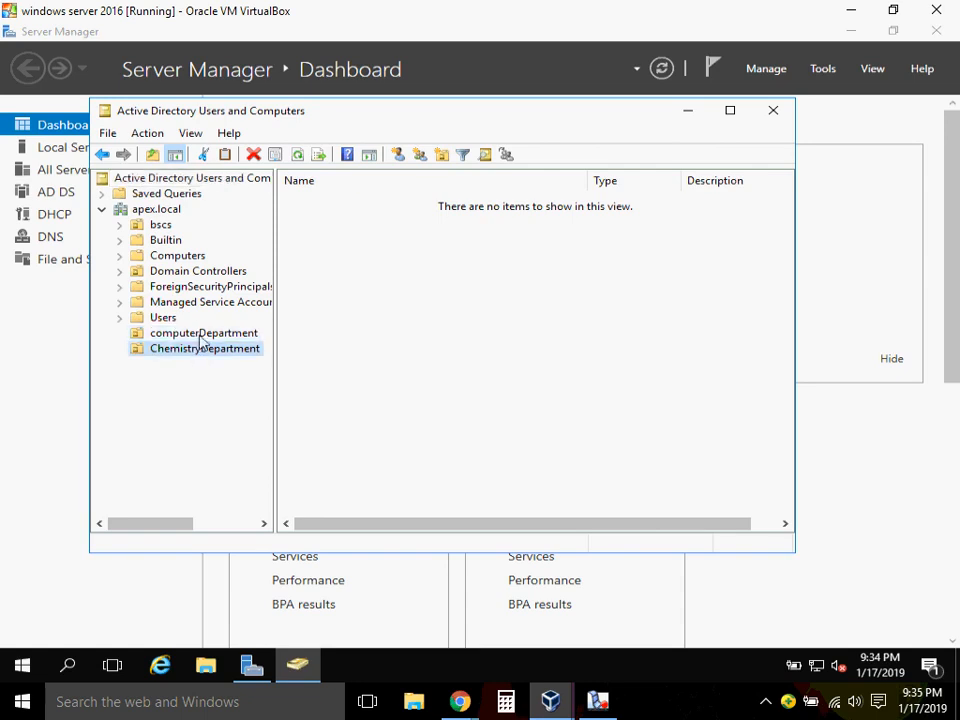
{"action": "left_click", "coordinate": [197, 335]}
{"action": "left_click", "coordinate": [205, 349]}
{"action": "right_click", "coordinate": [187, 353]}
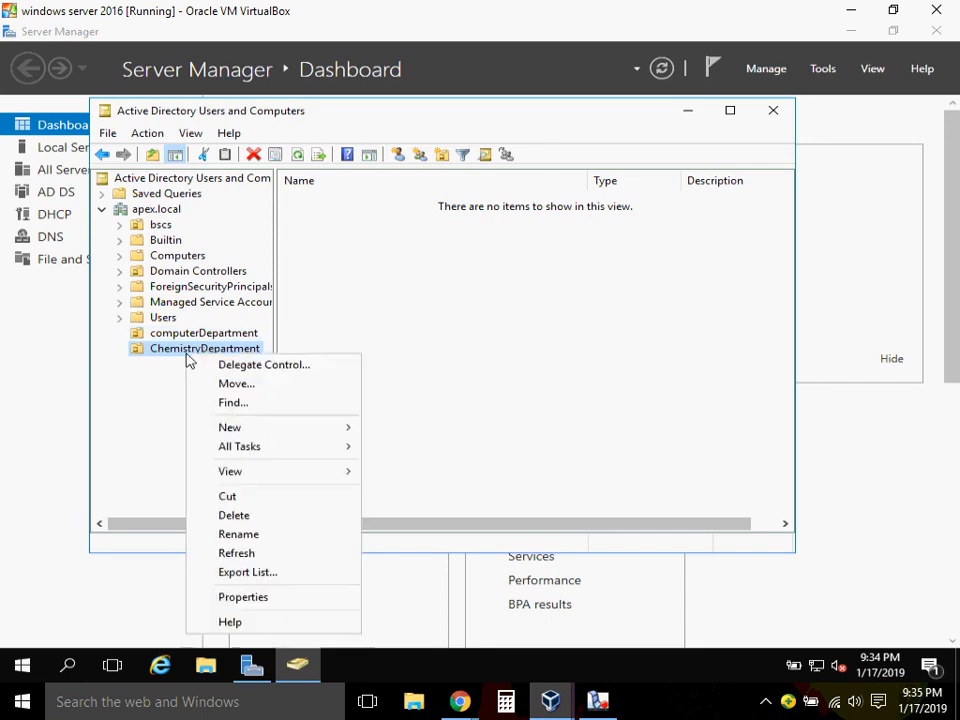
{"action": "left_click", "coordinate": [257, 514]}
{"action": "left_click", "coordinate": [537, 411]}
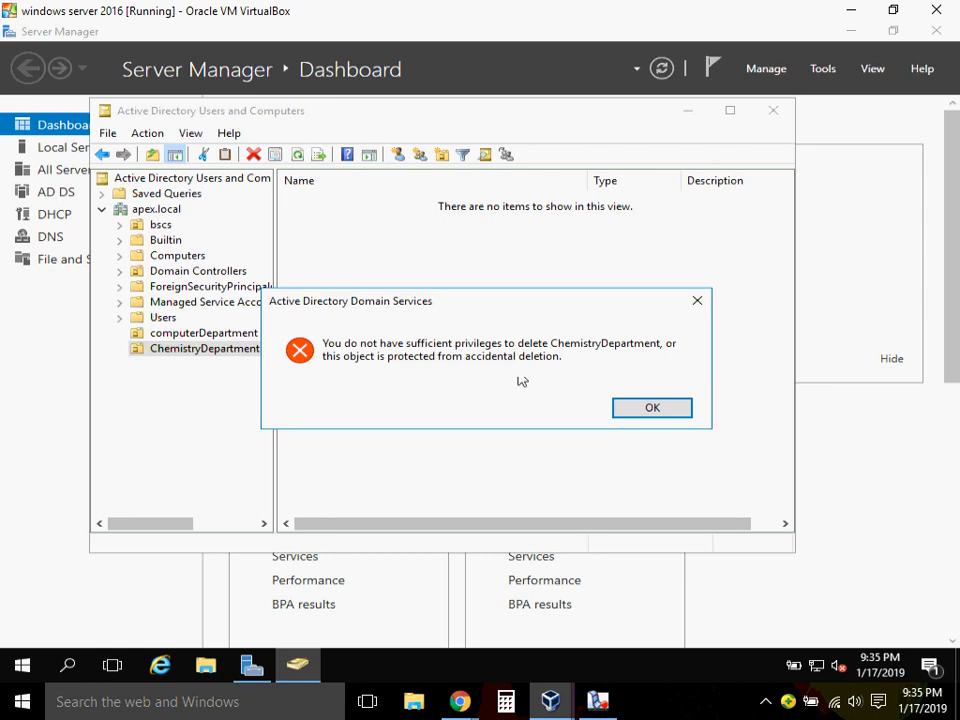
{"action": "left_click", "coordinate": [649, 409]}
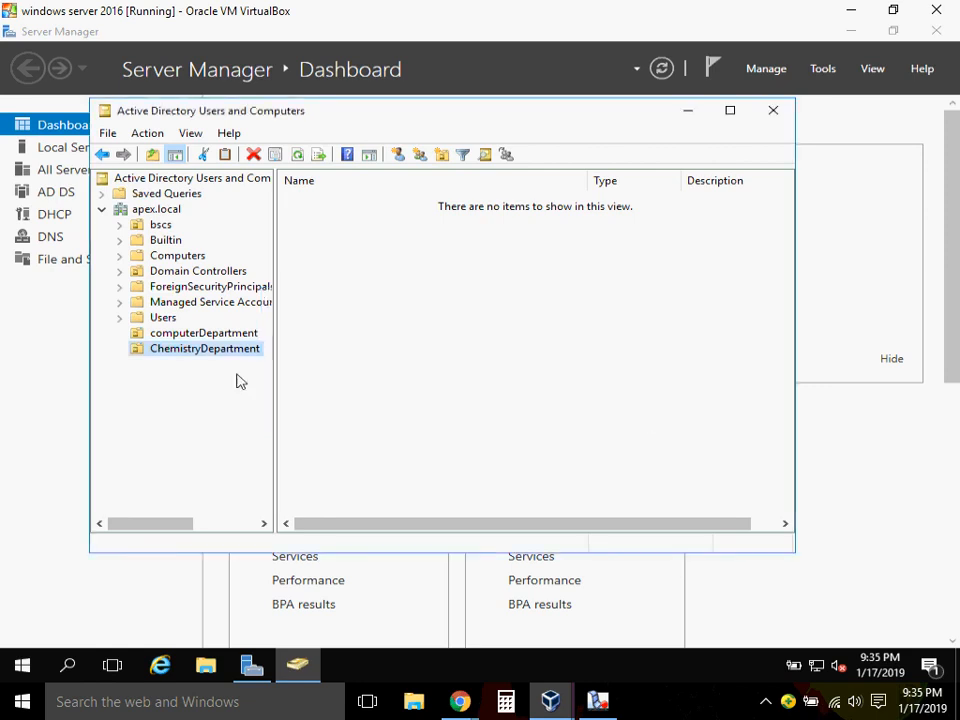
Check the general properties of the ChemistryDepartment organizational unit and close them without changes.
{"action": "right_click", "coordinate": [220, 348]}
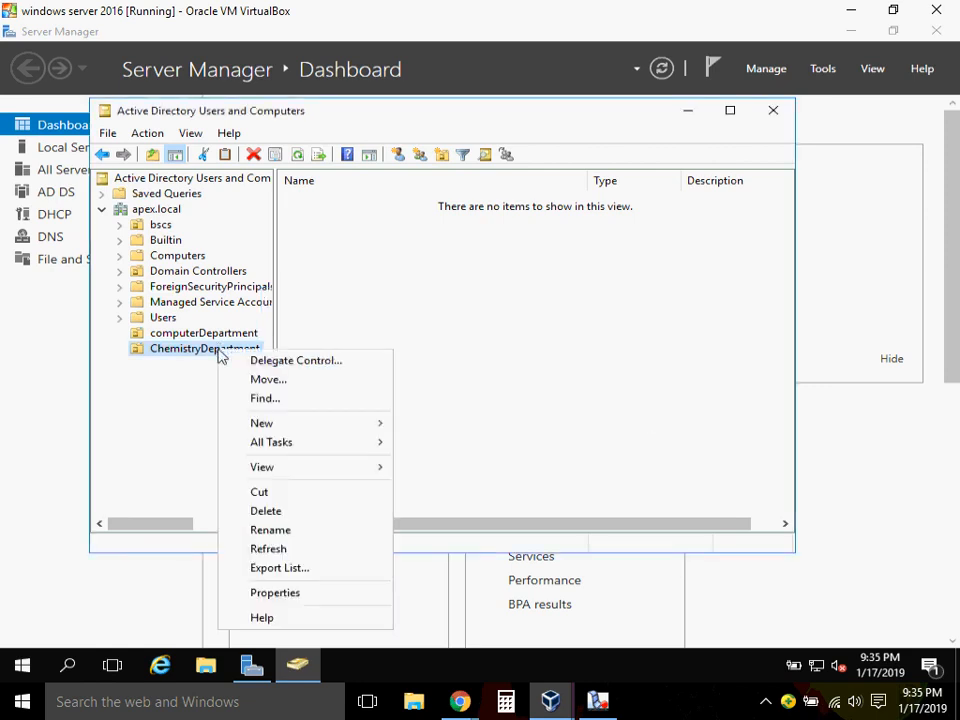
{"action": "left_click", "coordinate": [275, 593]}
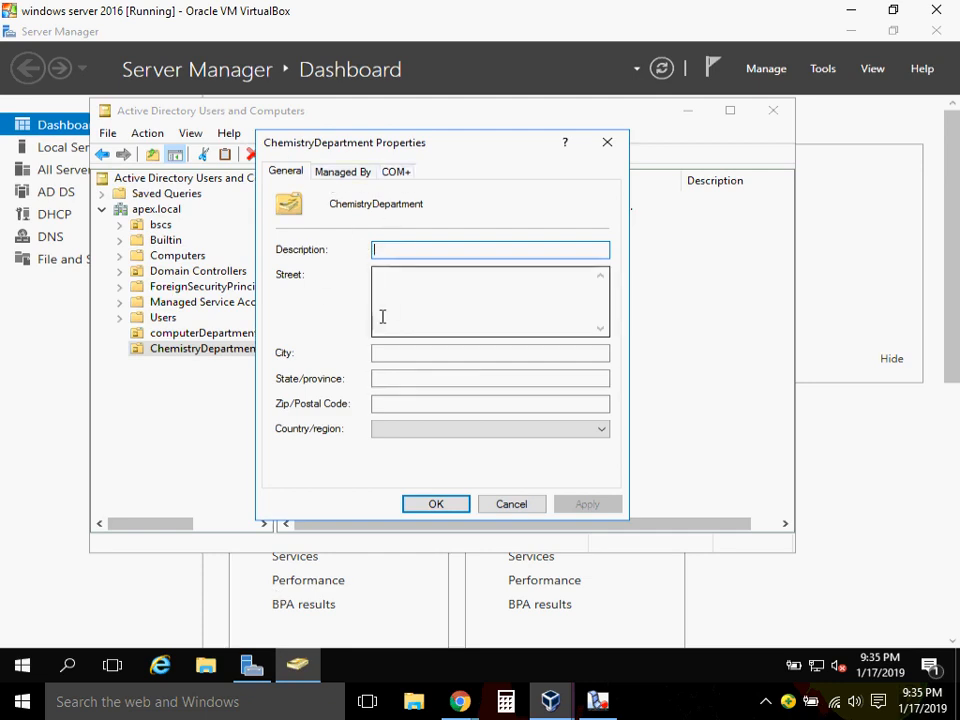
{"action": "left_click", "coordinate": [505, 516]}
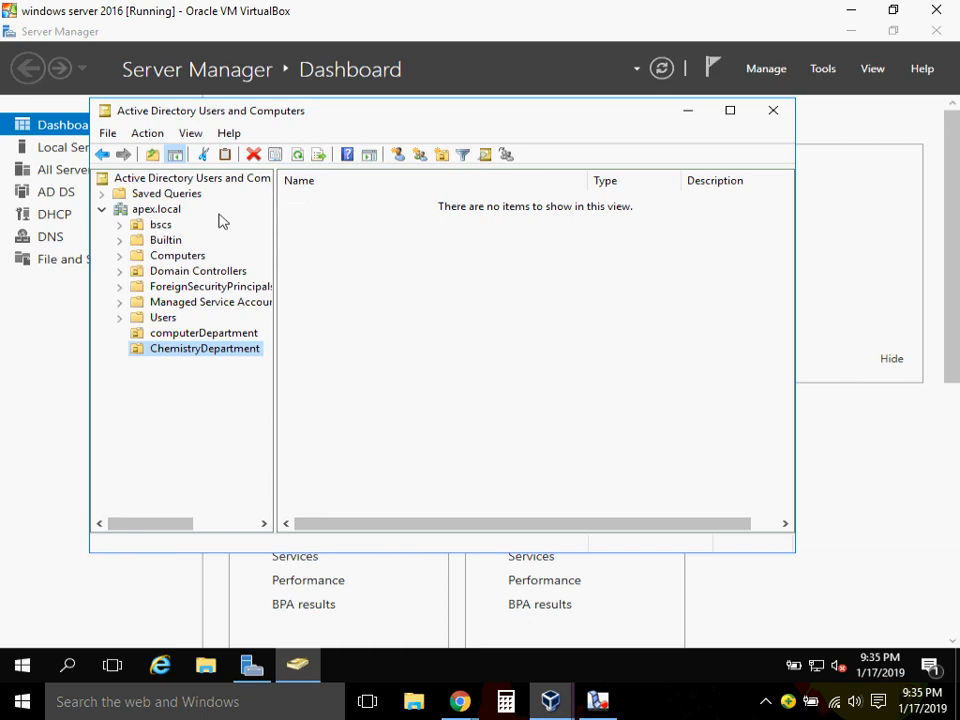
Enable the Advanced Features view and turn off protection from accidental deletion for the ChemistryDepartment organizational unit.
{"action": "left_click", "coordinate": [190, 138]}
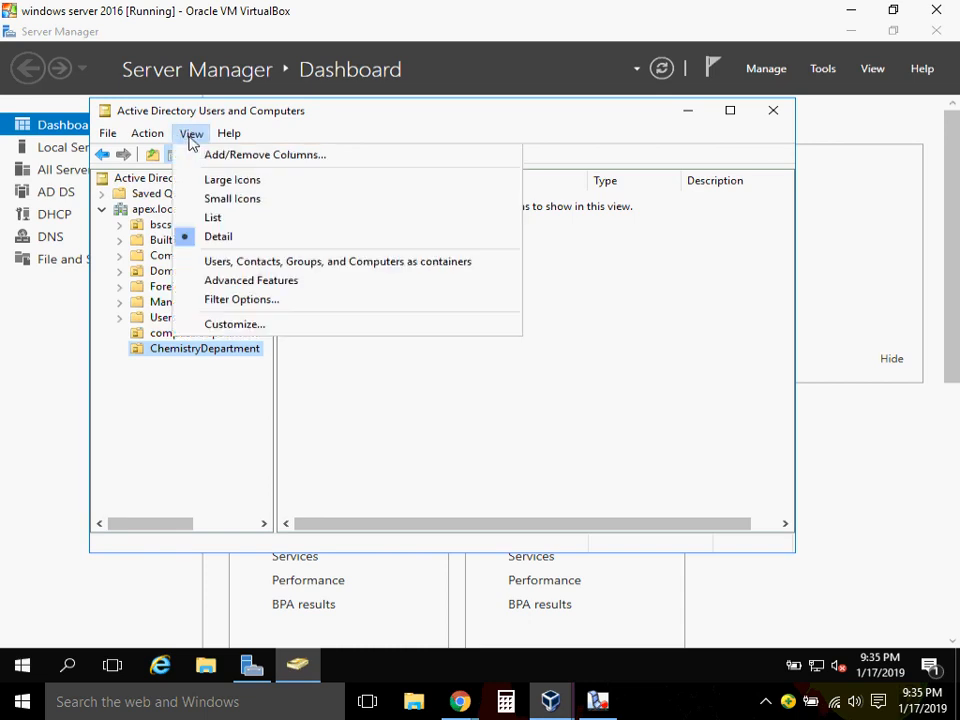
{"action": "left_click", "coordinate": [219, 282]}
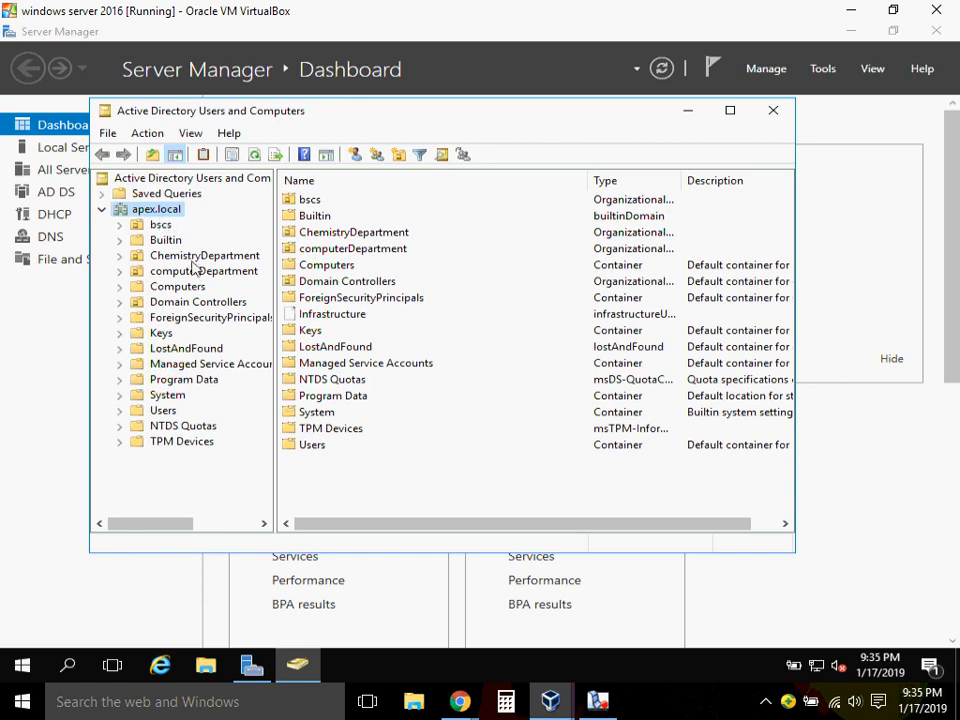
{"action": "left_click", "coordinate": [194, 258]}
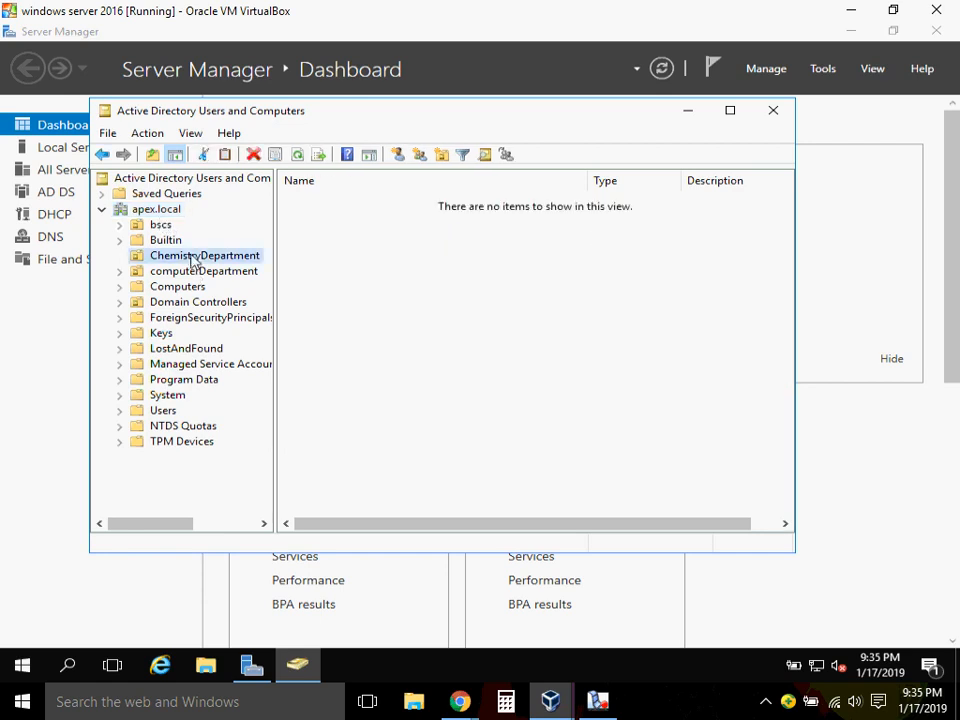
{"action": "right_click", "coordinate": [194, 258]}
{"action": "left_click", "coordinate": [247, 503]}
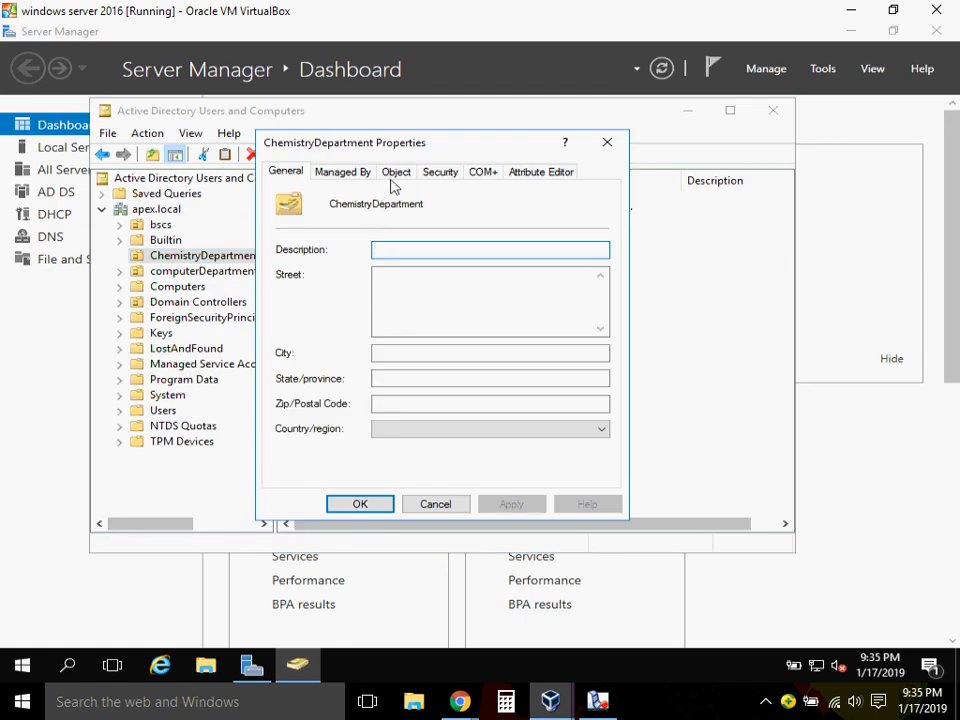
{"action": "left_click", "coordinate": [394, 174]}
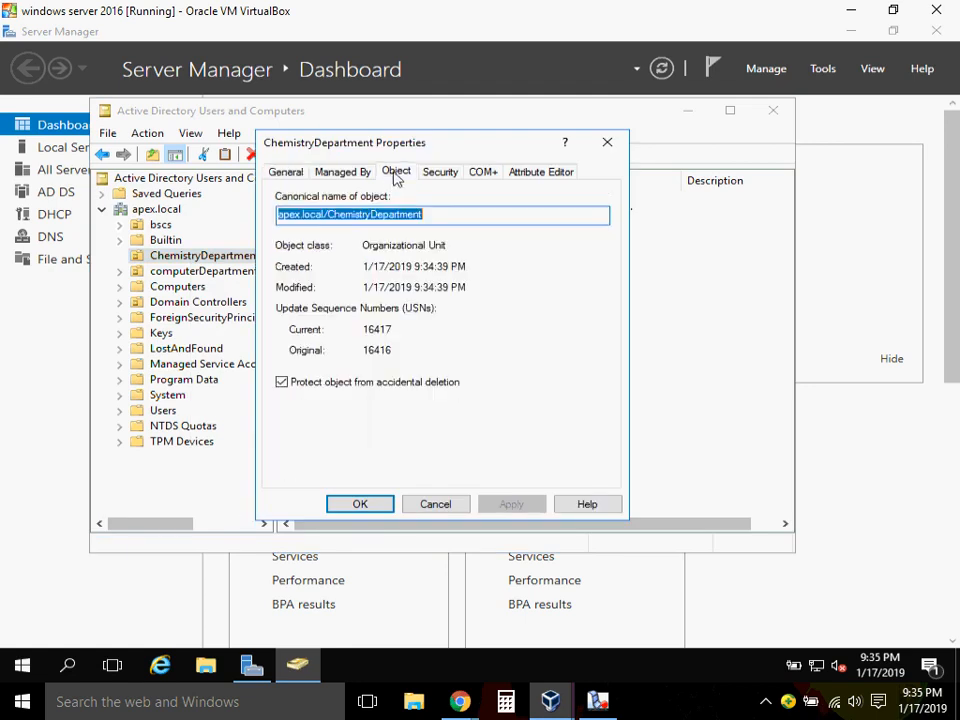
{"action": "left_click", "coordinate": [318, 392]}
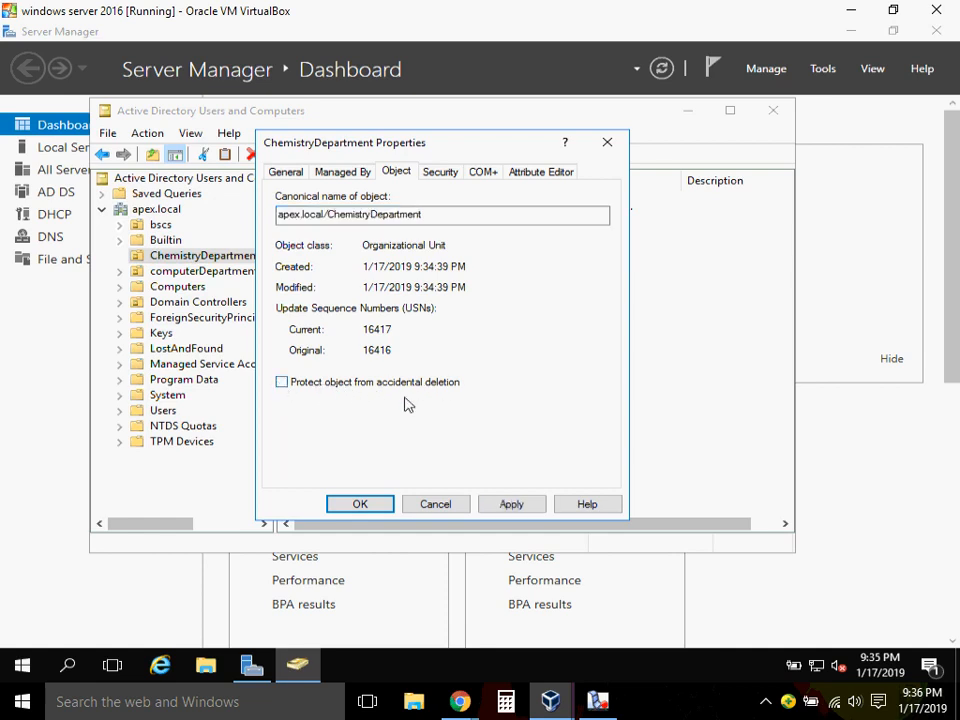
{"action": "left_click", "coordinate": [380, 508]}
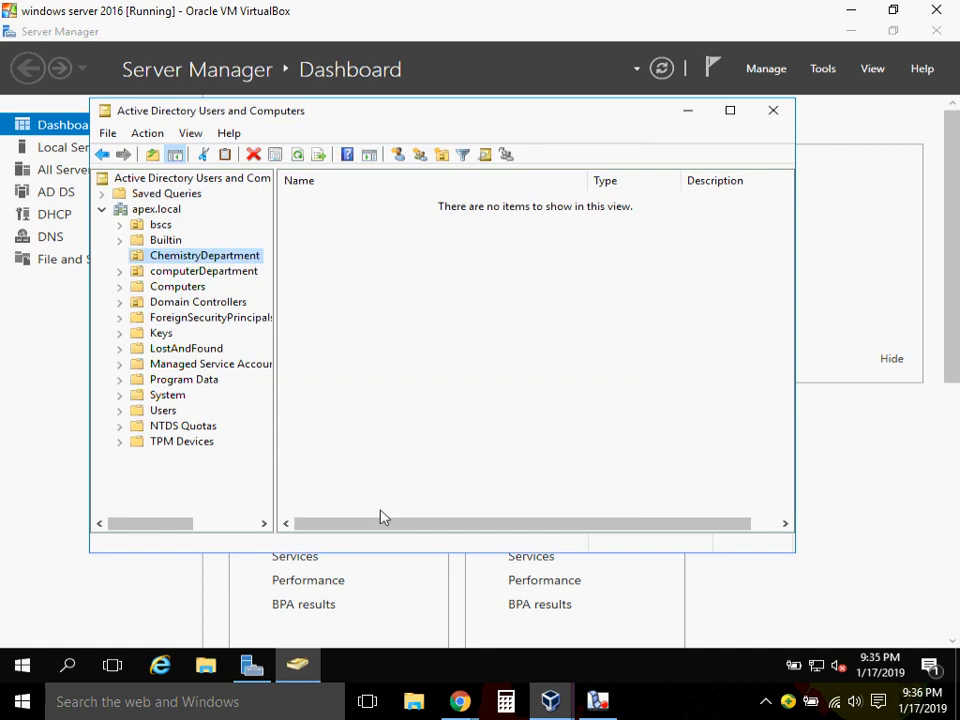
Delete the ChemistryDepartment organizational unit from the apex.local domain.
{"action": "right_click", "coordinate": [183, 259]}
{"action": "left_click", "coordinate": [230, 413]}
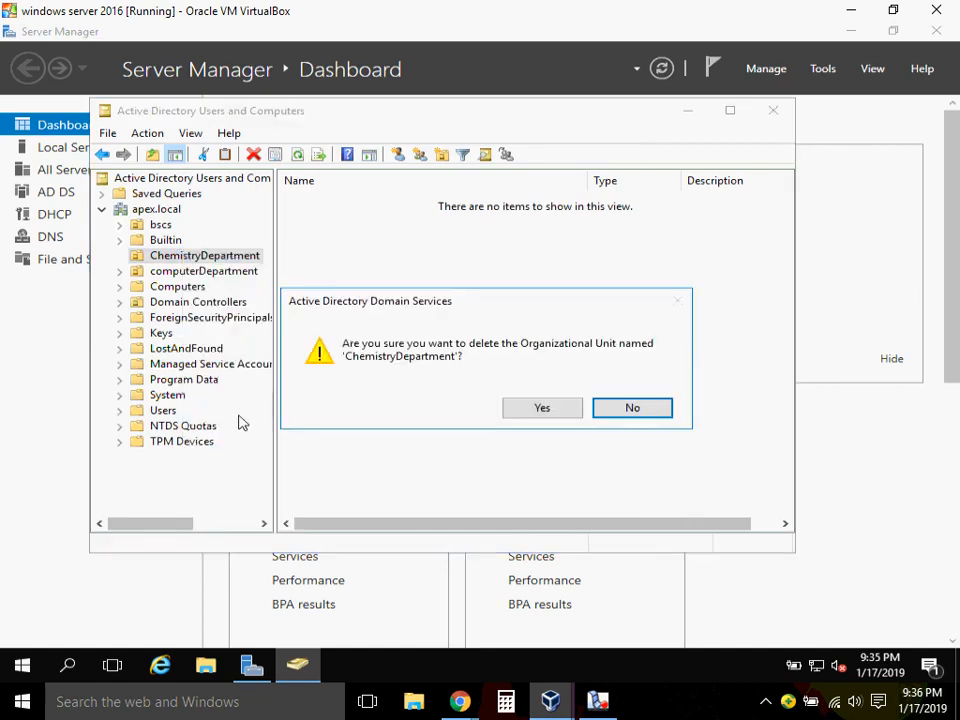
{"action": "left_click", "coordinate": [526, 411]}
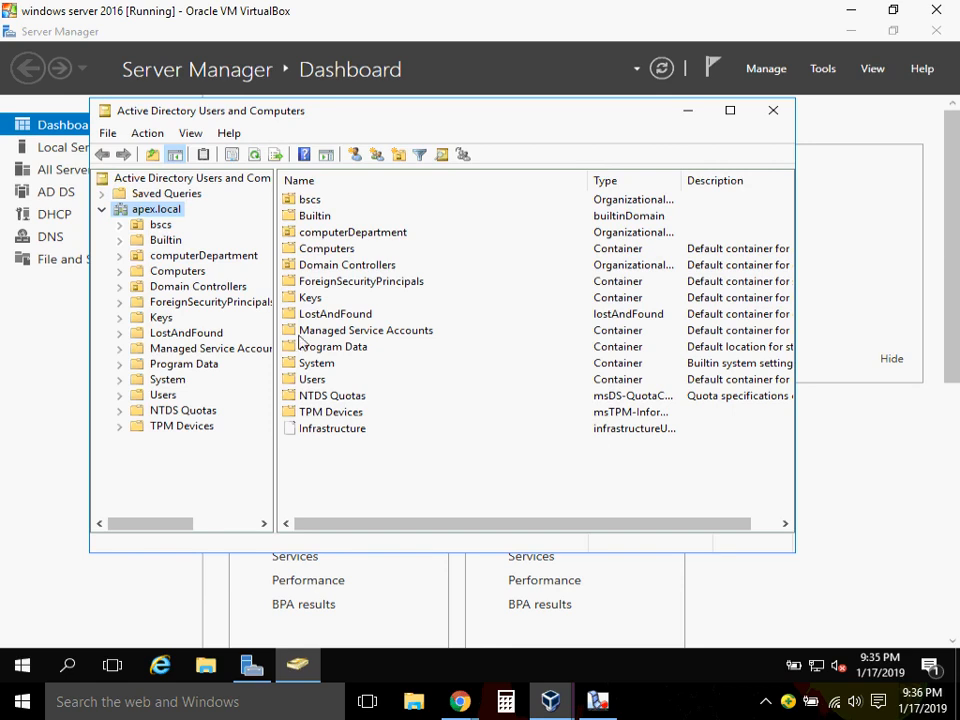
Turn off the Advanced Features view and select the computerDepartment organizational unit.
{"action": "left_click", "coordinate": [189, 138]}
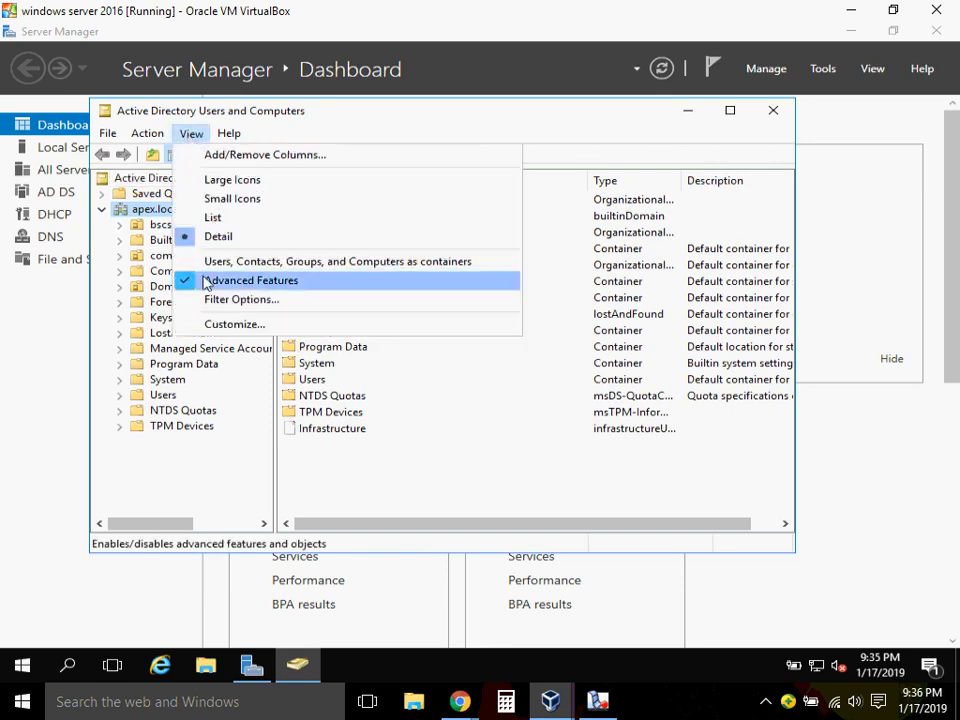
{"action": "left_click", "coordinate": [204, 281]}
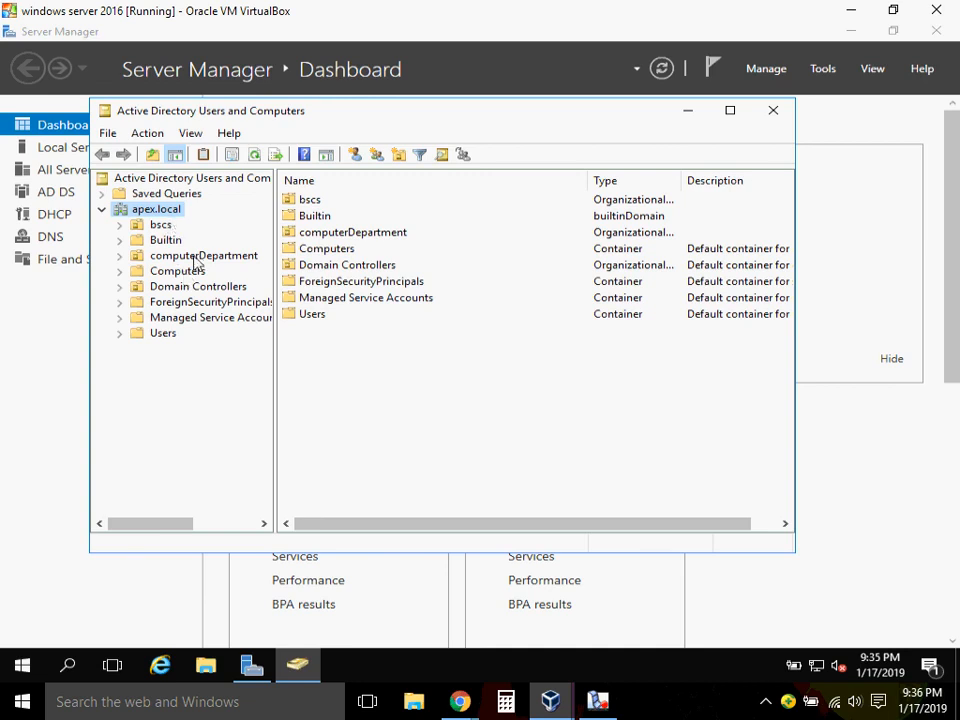
{"action": "left_click", "coordinate": [195, 256]}
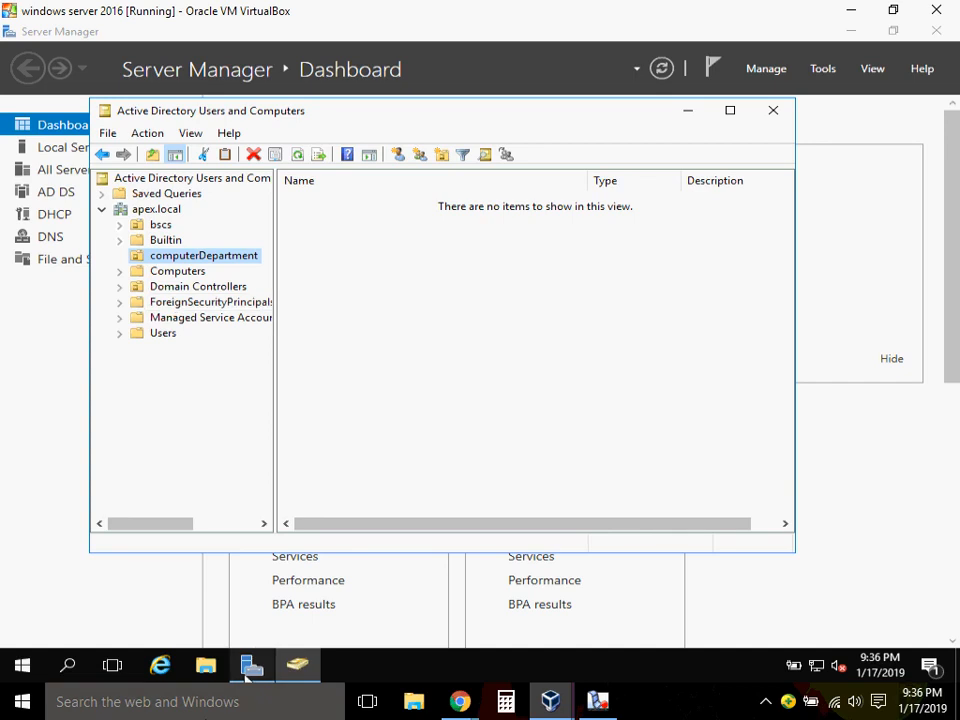
Open Paint and draw a rectangle about 171 × 168 px in the right half of the canvas.
{"action": "left_click", "coordinate": [208, 705]}
{"action": "type", "text": "paint"}
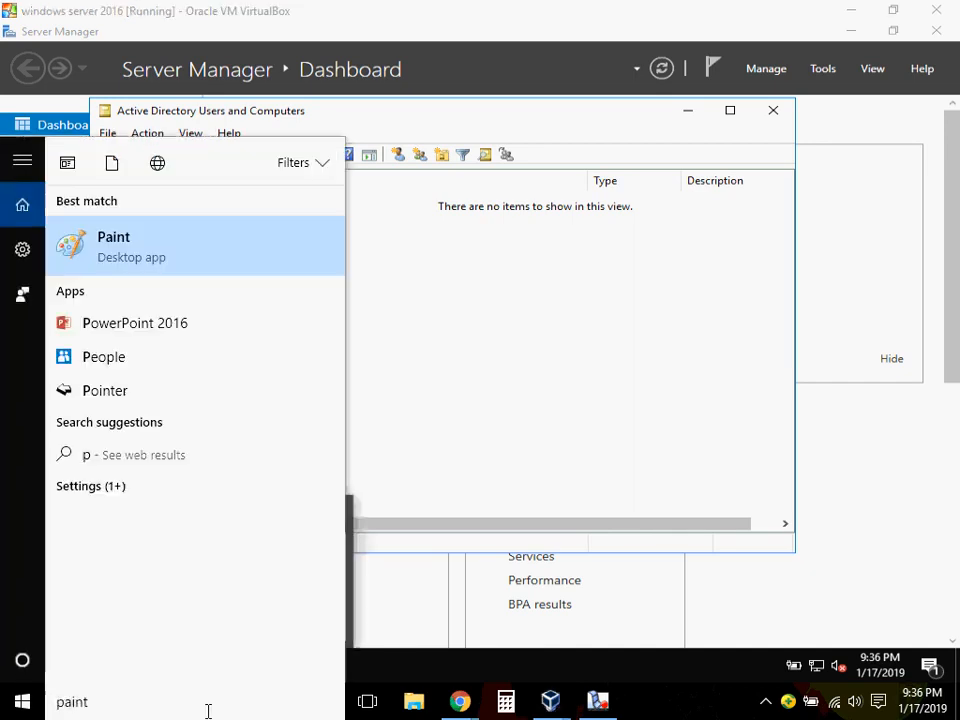
{"action": "key", "text": "Return"}
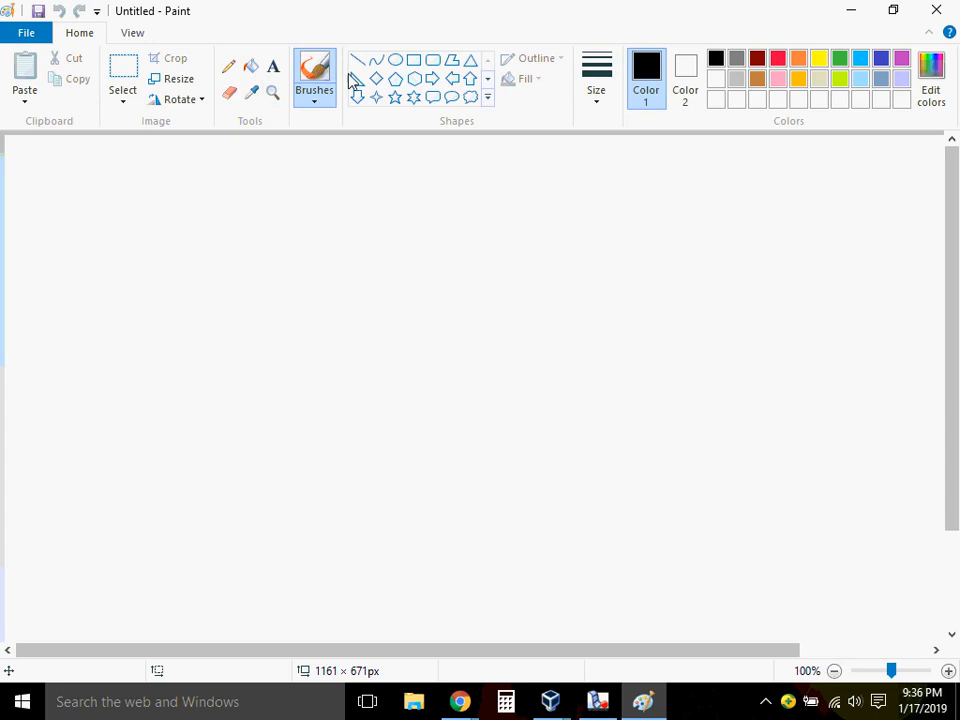
{"action": "left_click", "coordinate": [413, 61]}
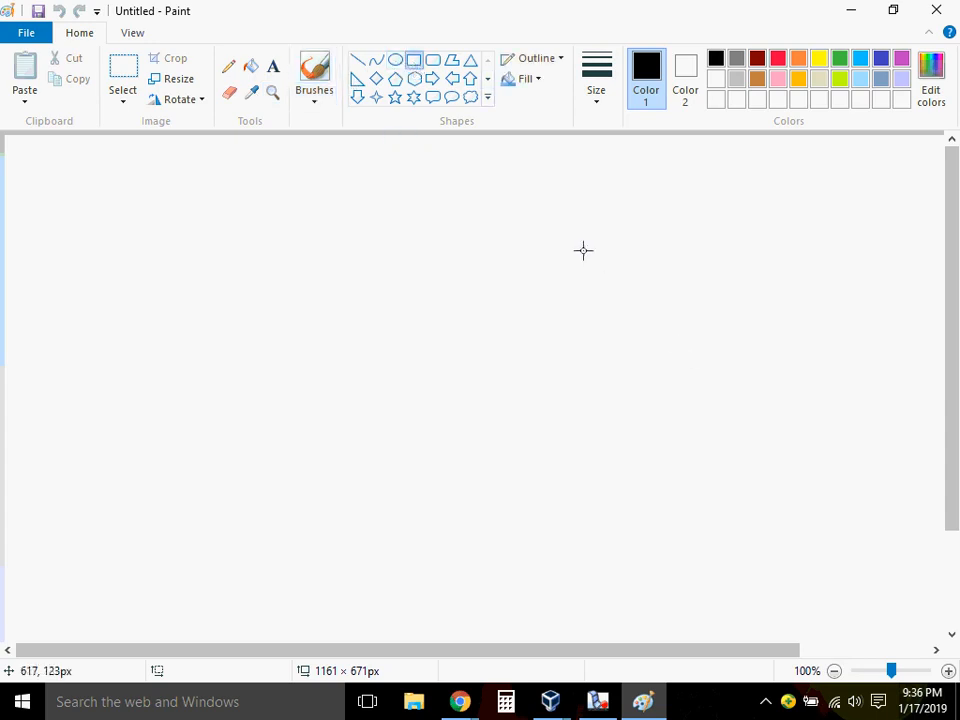
{"action": "left_click_drag", "start_coordinate": [583, 250], "coordinate": [743, 407]}
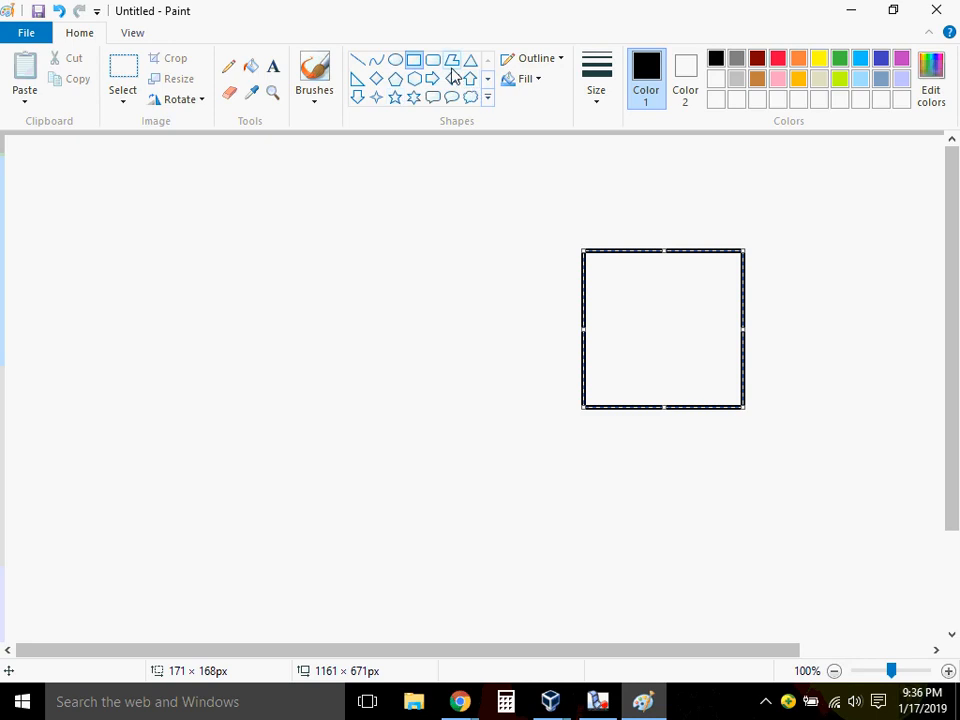
{"action": "left_click", "coordinate": [400, 64]}
{"action": "left_click_drag", "start_coordinate": [528, 166], "coordinate": [583, 212]}
{"action": "key", "text": "ctrl+z"}
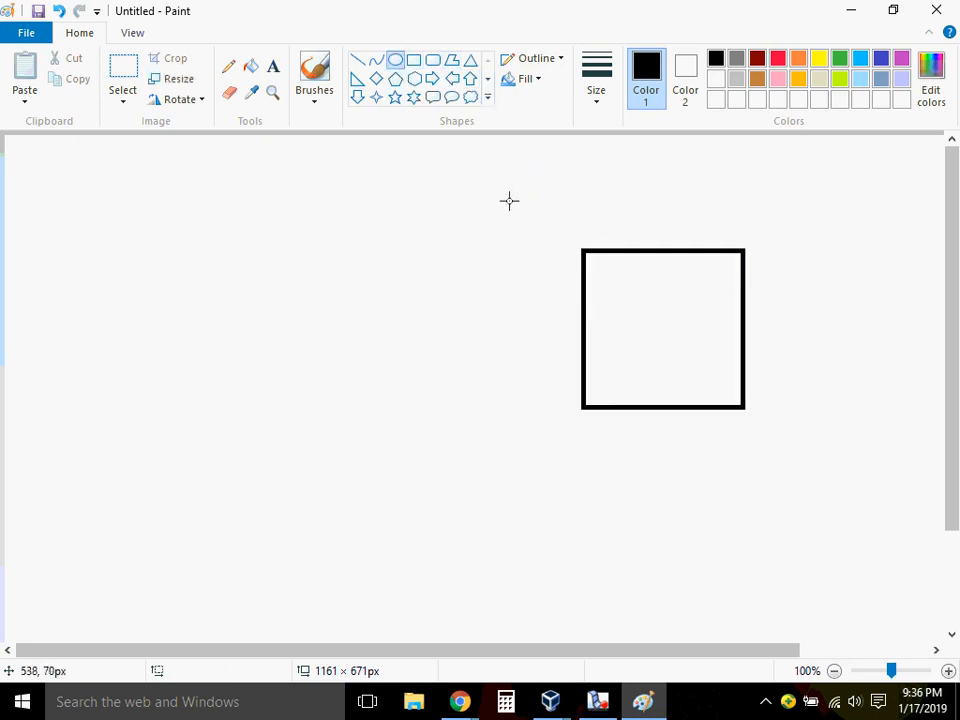
Draw a box about 92 × 54 px above the large rectangle, label it "switch", and connect the two with a line.
{"action": "left_click", "coordinate": [414, 62]}
{"action": "left_click_drag", "start_coordinate": [553, 167], "coordinate": [639, 217]}
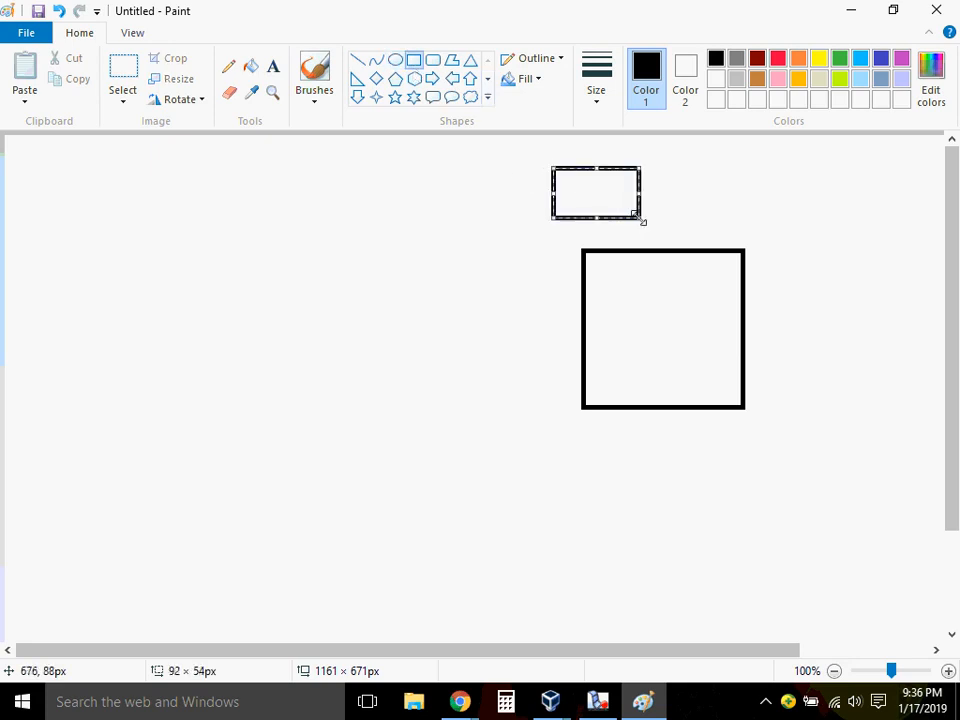
{"action": "left_click", "coordinate": [272, 67]}
{"action": "left_click_drag", "start_coordinate": [569, 188], "coordinate": [612, 207]}
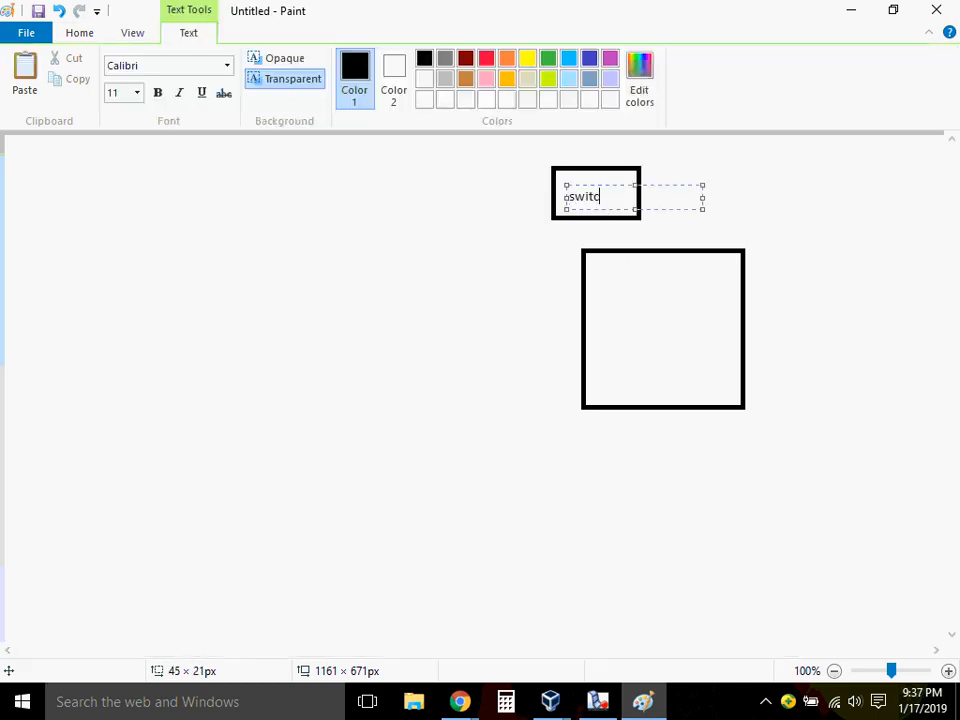
{"action": "left_click", "coordinate": [496, 241]}
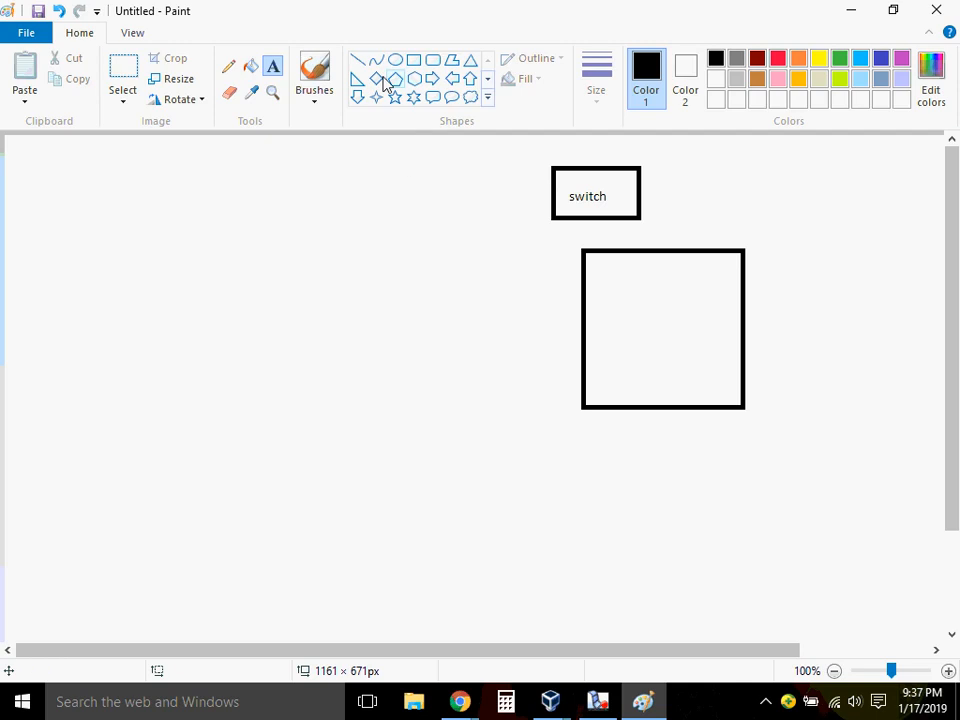
{"action": "left_click", "coordinate": [358, 61]}
{"action": "left_click_drag", "start_coordinate": [659, 253], "coordinate": [613, 213]}
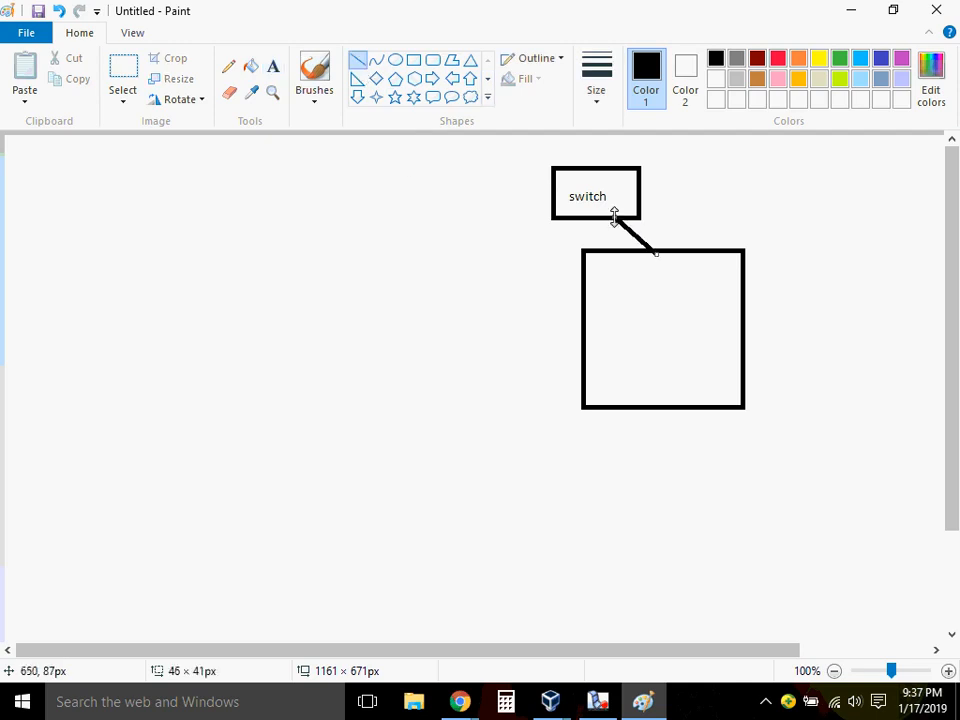
Draw three ovals down the left half of the canvas, the middle one about 94 × 115 px and the lowest about 126 × 51 px.
{"action": "left_click", "coordinate": [395, 60]}
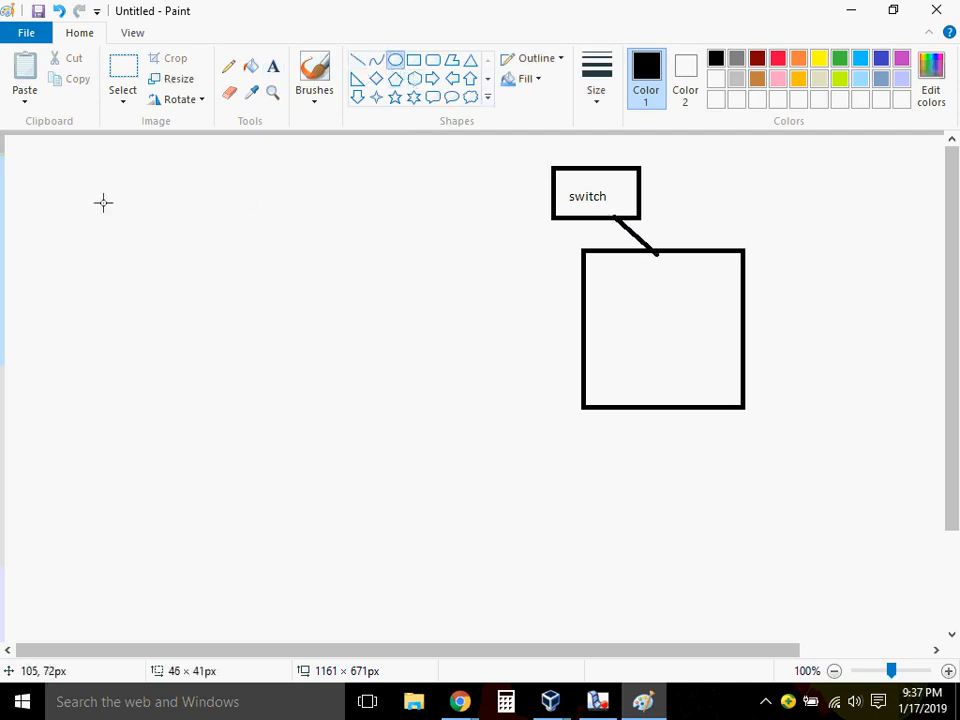
{"action": "left_click_drag", "start_coordinate": [101, 201], "coordinate": [182, 302]}
{"action": "left_click", "coordinate": [134, 387]}
{"action": "left_click_drag", "start_coordinate": [134, 387], "coordinate": [221, 493]}
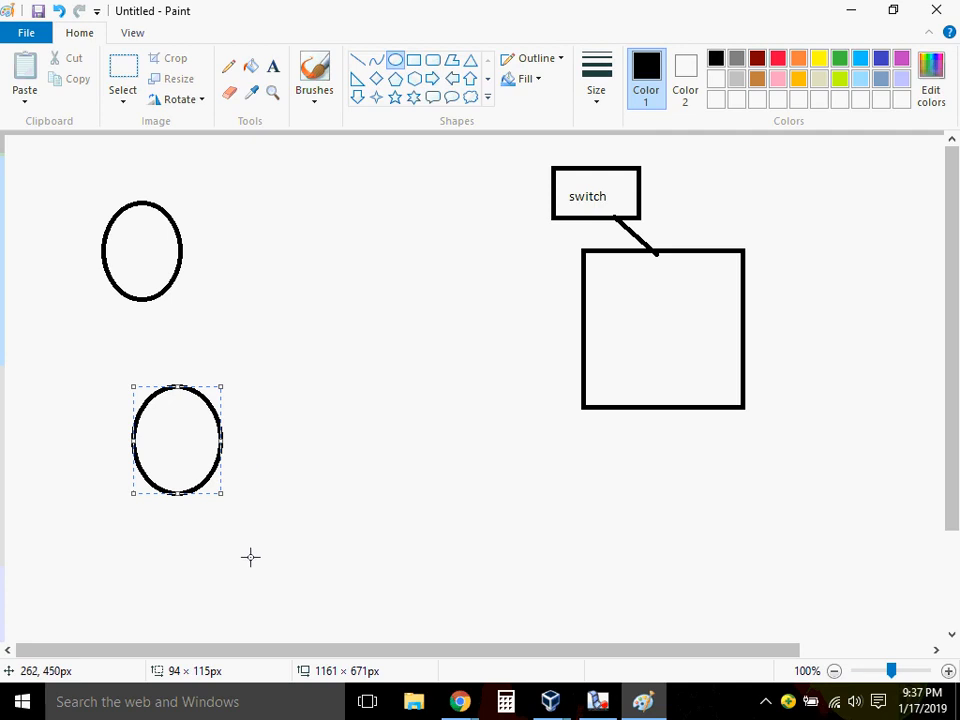
{"action": "left_click_drag", "start_coordinate": [252, 531], "coordinate": [373, 582]}
Connect each of the three ovals to the switch box with a straight line.
{"action": "left_click", "coordinate": [358, 60]}
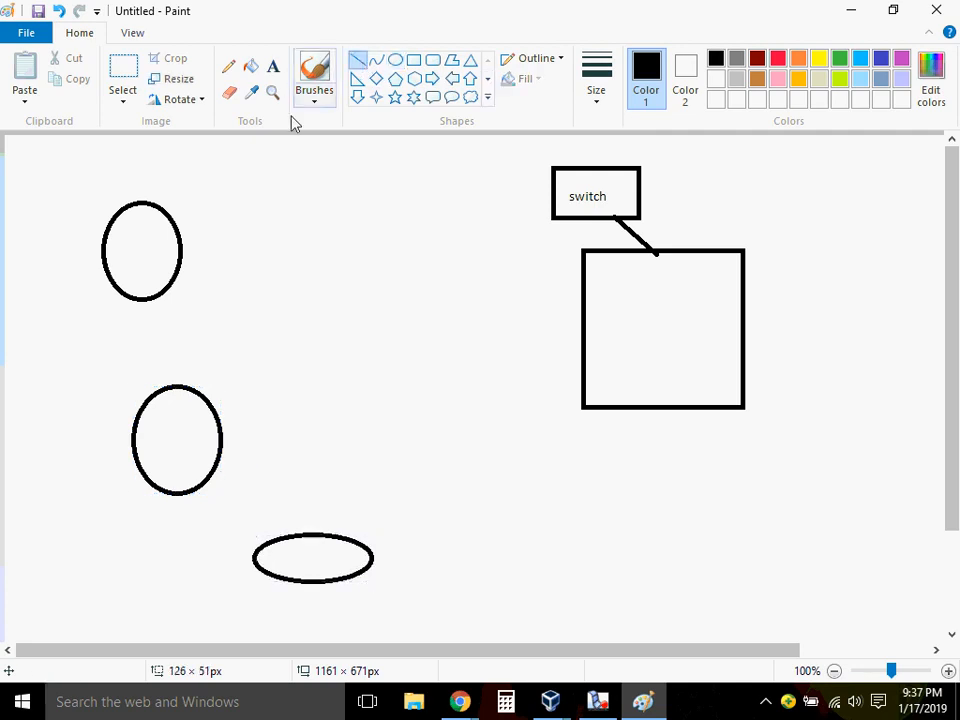
{"action": "left_click_drag", "start_coordinate": [176, 230], "coordinate": [555, 195]}
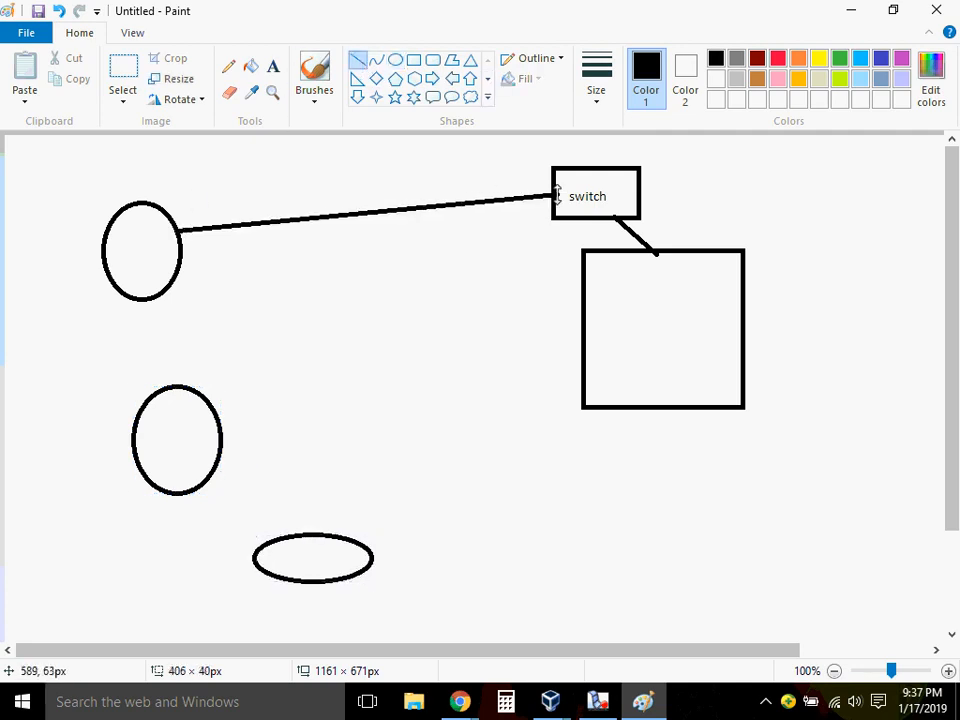
{"action": "mouse_move", "coordinate": [220, 411]}
{"action": "left_mouse_down"}
{"action": "mouse_move", "coordinate": [358, 333]}
{"action": "mouse_move", "coordinate": [545, 201]}
{"action": "left_mouse_up"}
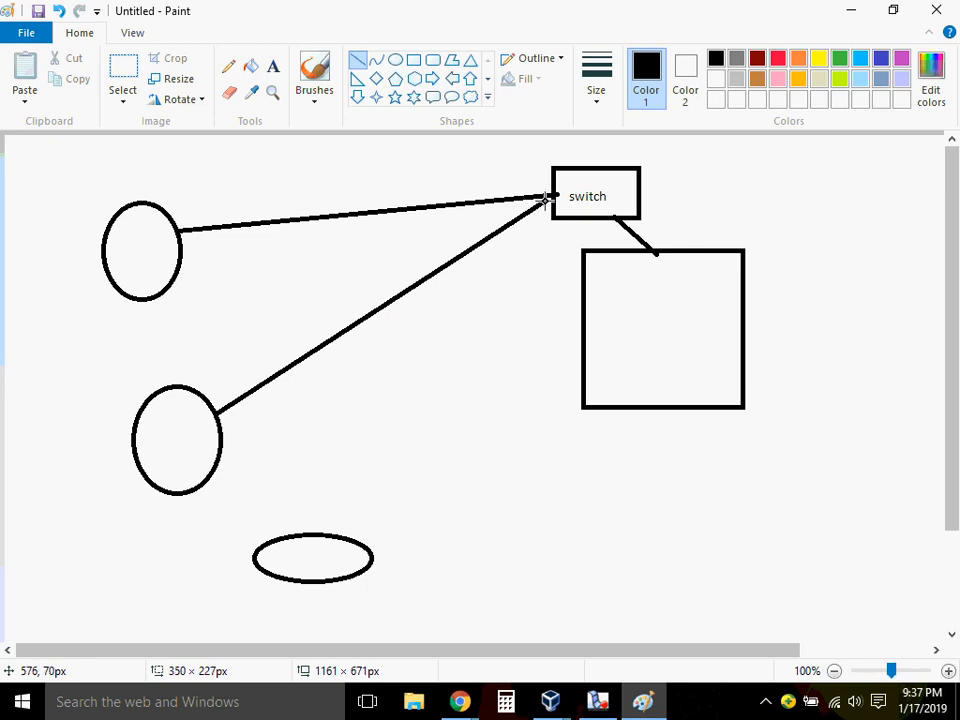
{"action": "mouse_move", "coordinate": [350, 539]}
{"action": "left_mouse_down"}
{"action": "mouse_move", "coordinate": [480, 274]}
{"action": "mouse_move", "coordinate": [553, 198]}
{"action": "left_mouse_up"}
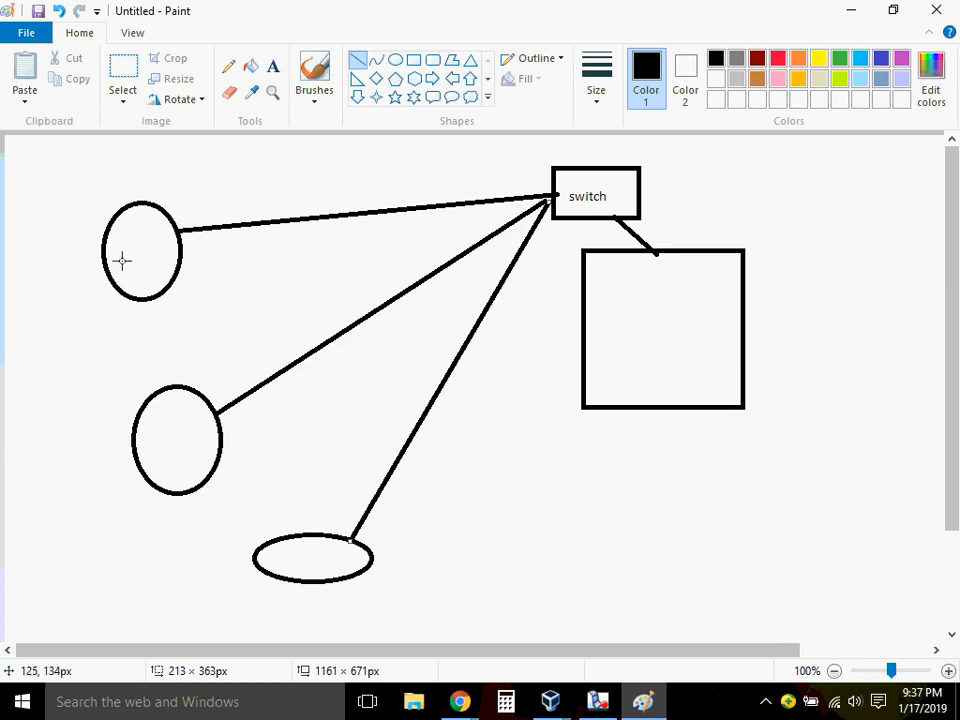
Switch back to the Windows Server virtual machine and start a new user in computerDepartment, entering the user's first name.
{"action": "left_click", "coordinate": [852, 17]}
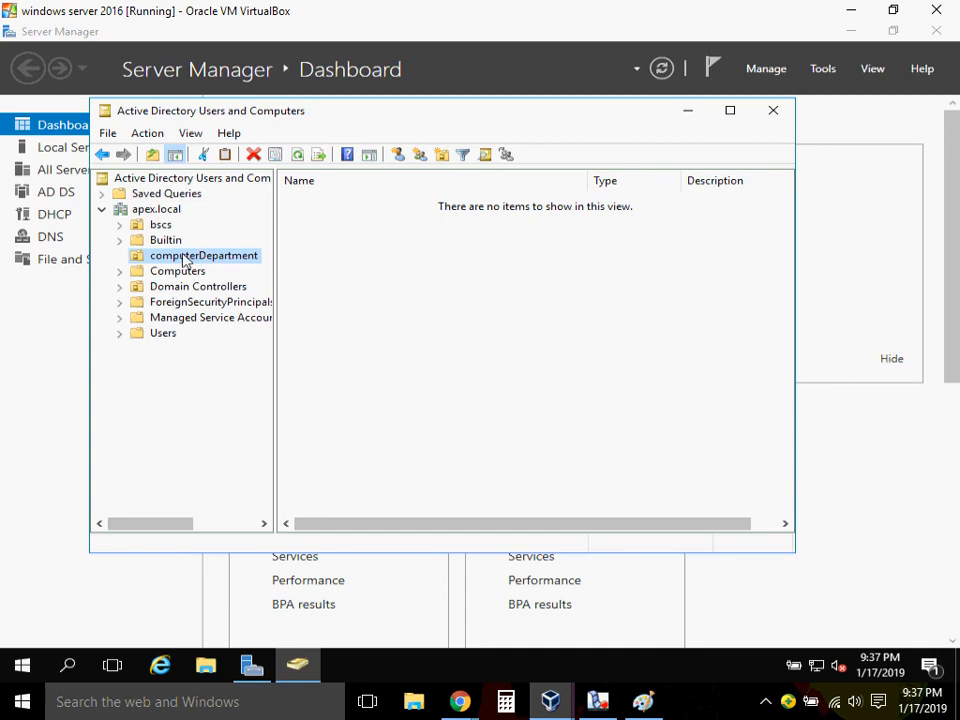
{"action": "right_click", "coordinate": [183, 258]}
{"action": "mouse_move", "coordinate": [247, 330]}
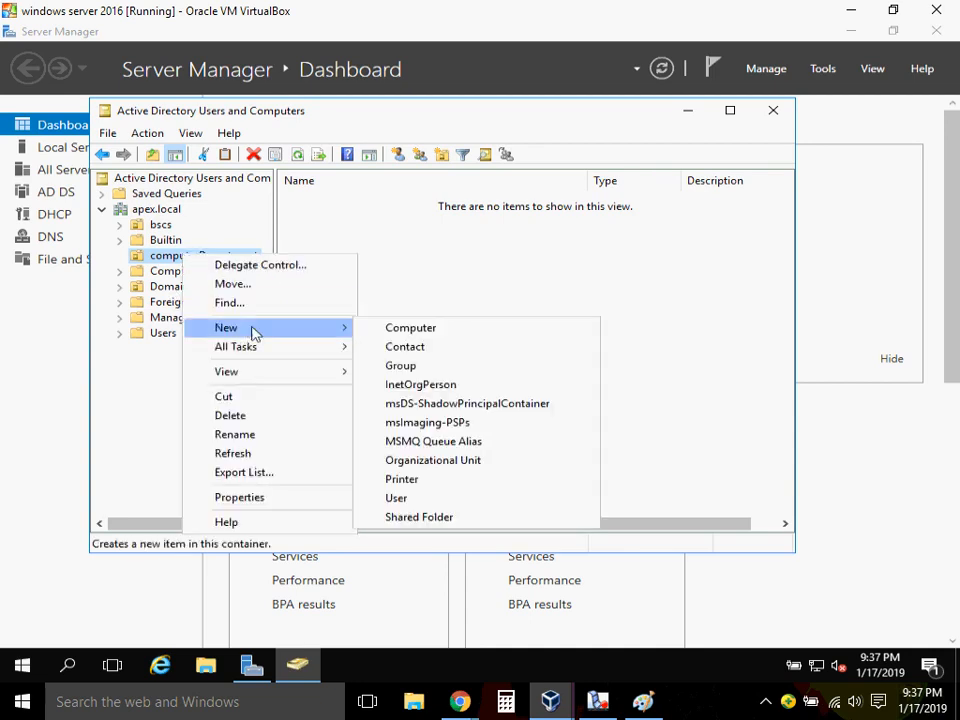
{"action": "left_click", "coordinate": [397, 499]}
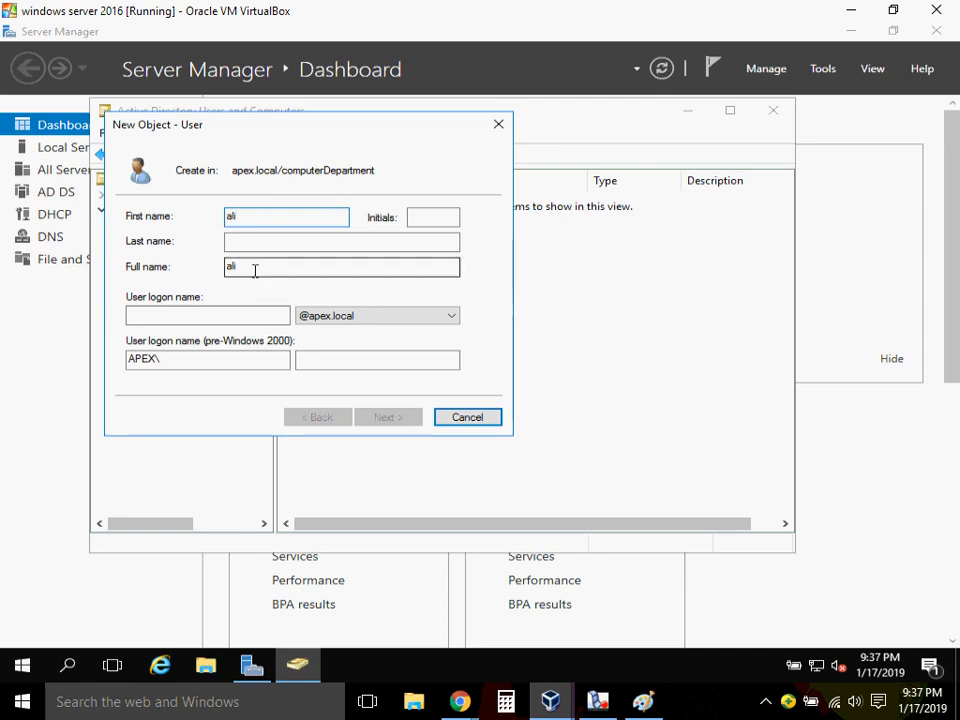
Try to proceed with the user's first name as the logon name in the apex.local domain.
{"action": "left_click", "coordinate": [216, 315]}
{"action": "type", "text": "ali"}
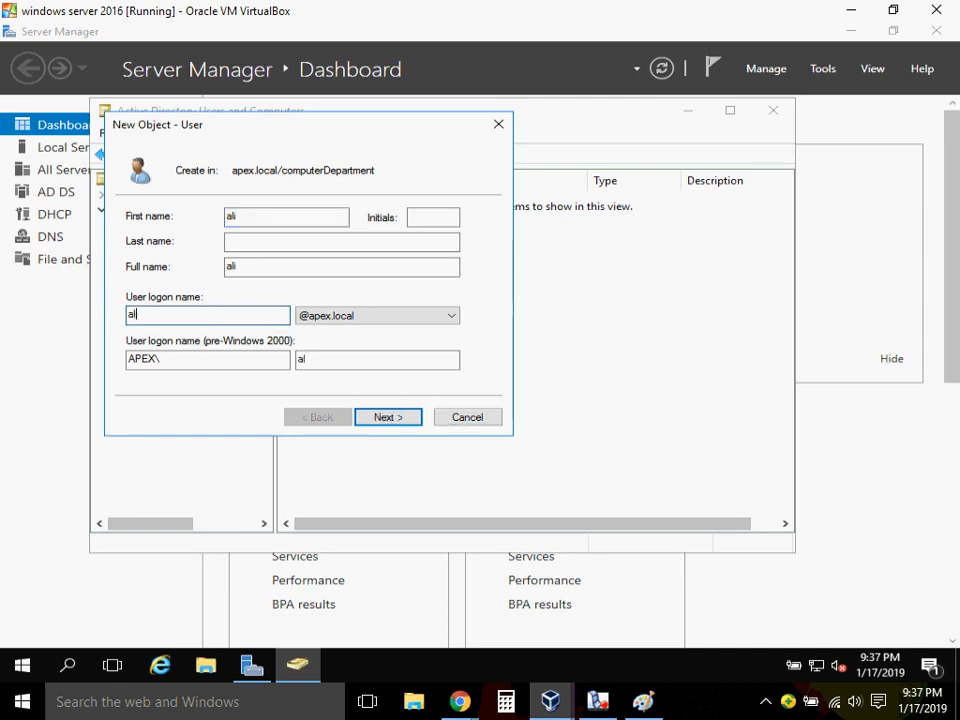
{"action": "left_click", "coordinate": [379, 424]}
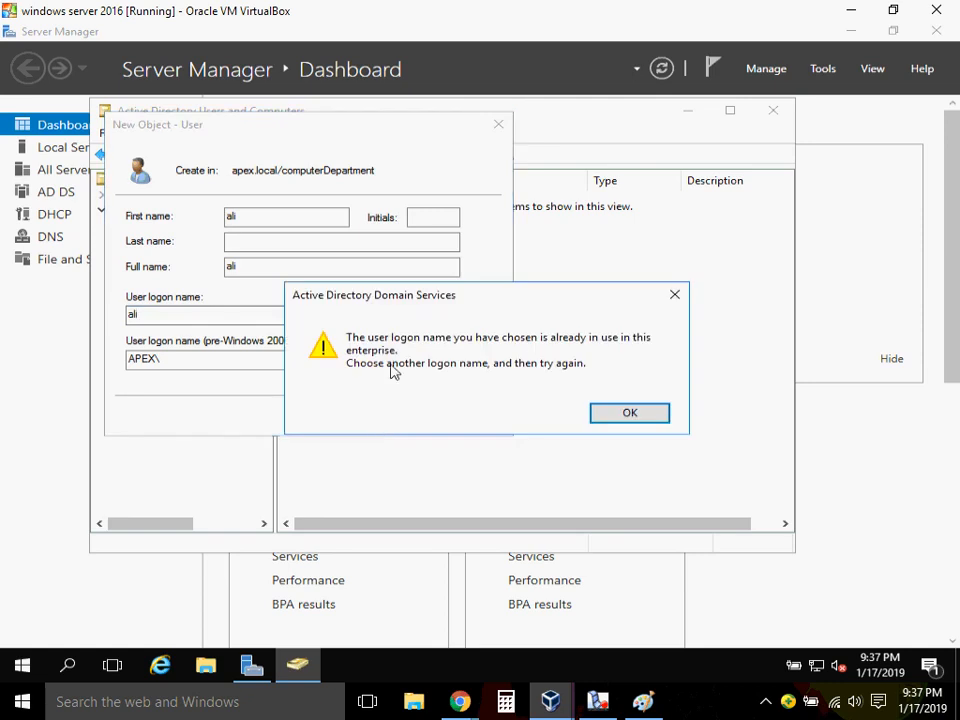
{"action": "left_click", "coordinate": [638, 420]}
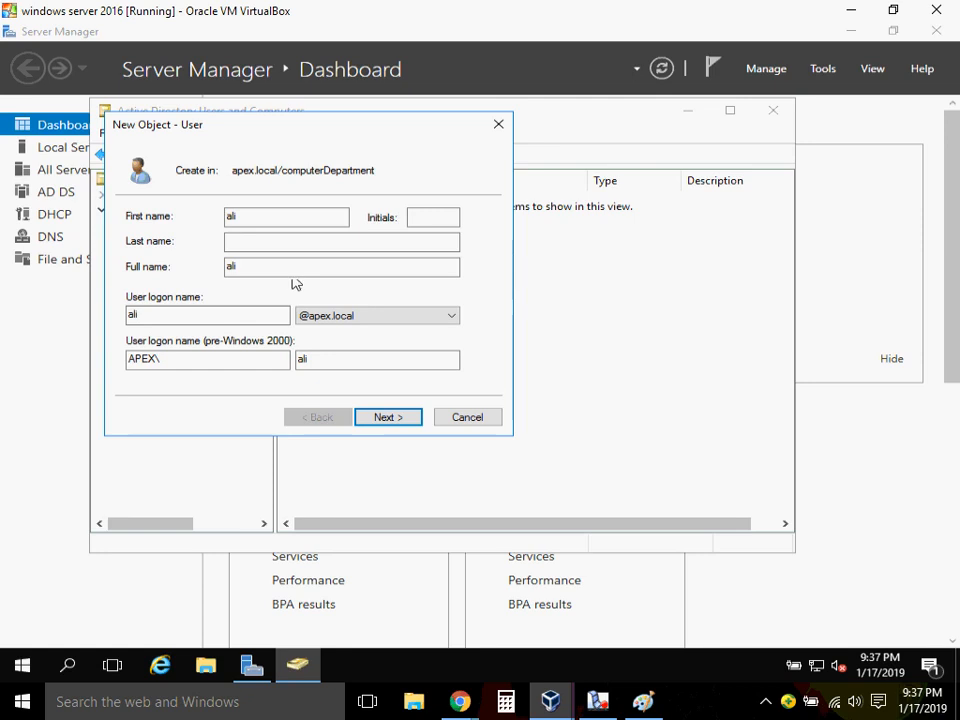
Try to proceed with a different first name and a matching logon name for the new user.
{"action": "key", "text": "BackSpace"}
{"action": "key", "text": "BackSpace"}
{"action": "key", "text": "BackSpace"}
{"action": "type", "text": "akram"}
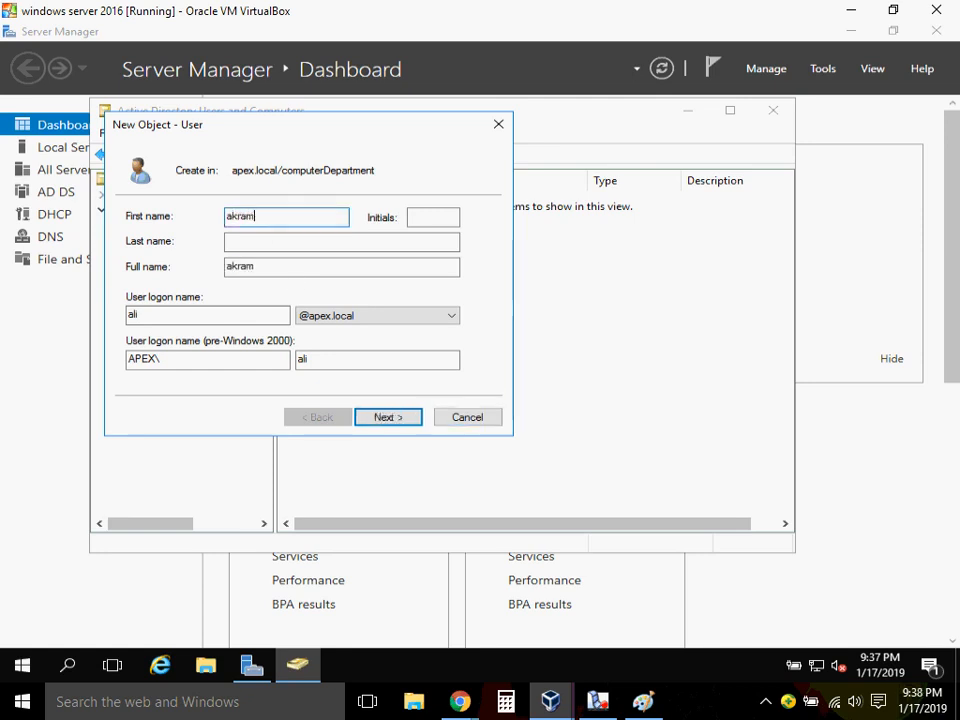
{"action": "left_click", "coordinate": [148, 313]}
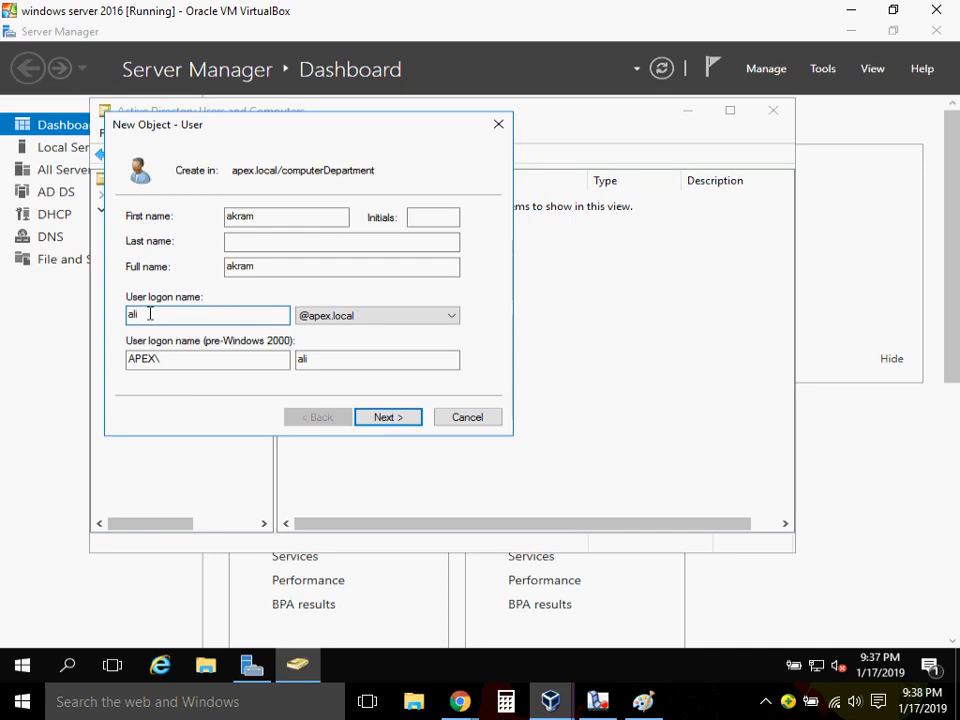
{"action": "key", "text": "BackSpace"}
{"action": "key", "text": "BackSpace"}
{"action": "key", "text": "BackSpace"}
{"action": "type", "text": "akra"}
{"action": "left_click", "coordinate": [396, 424]}
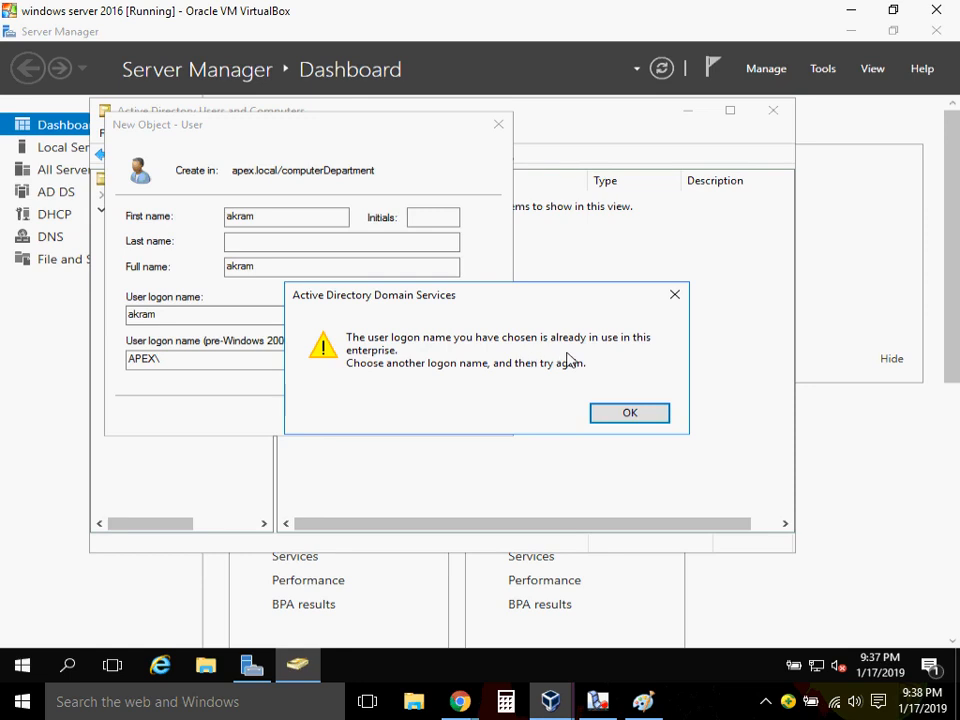
{"action": "left_click", "coordinate": [621, 414]}
Replace the first name and logon name with a third name and continue to the new user's password settings.
{"action": "left_click", "coordinate": [280, 219]}
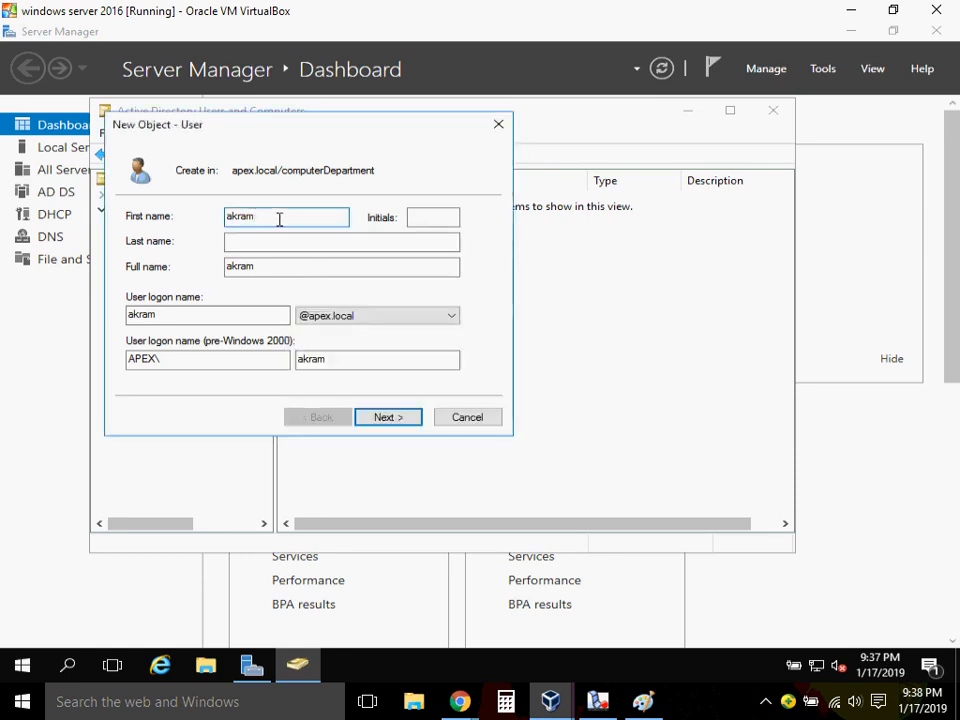
{"action": "key", "text": "BackSpace"}
{"action": "key", "text": "BackSpace"}
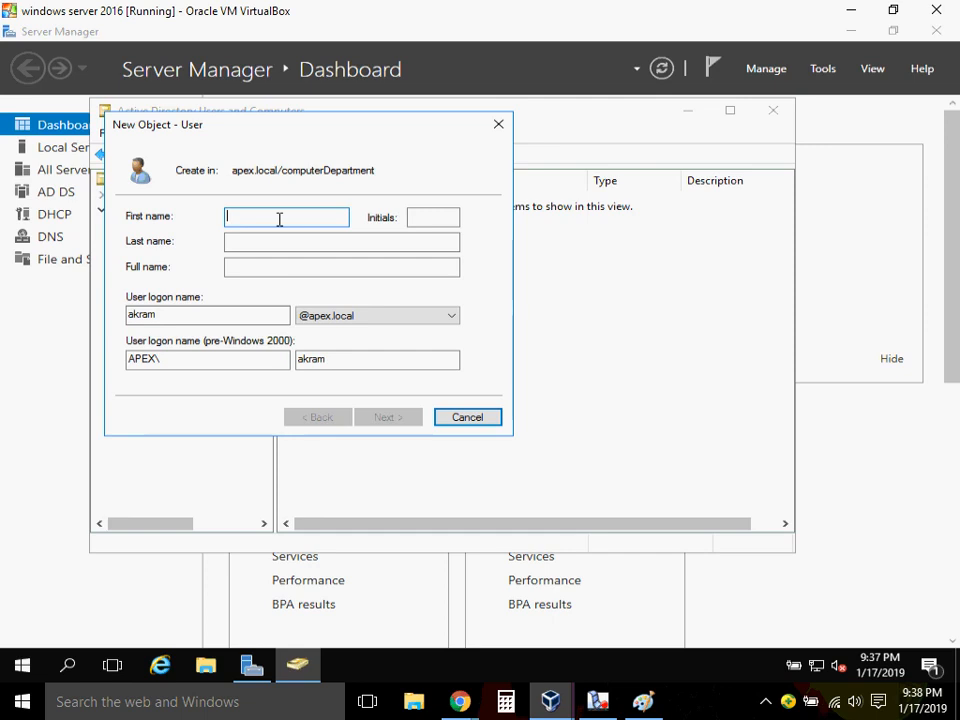
{"action": "type", "text": "aslam"}
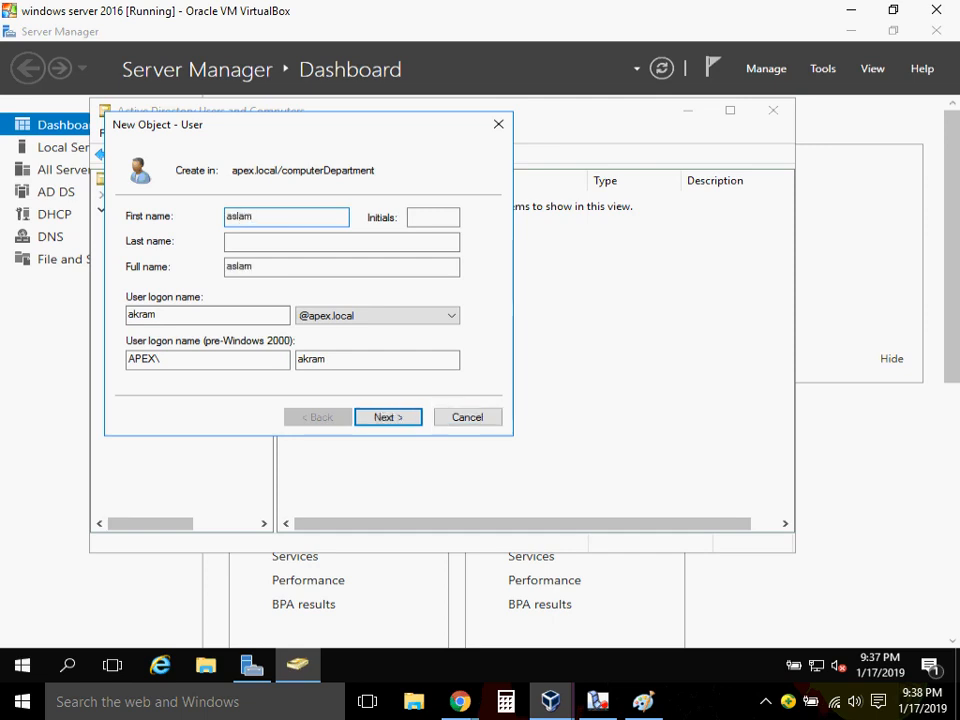
{"action": "left_click", "coordinate": [205, 313]}
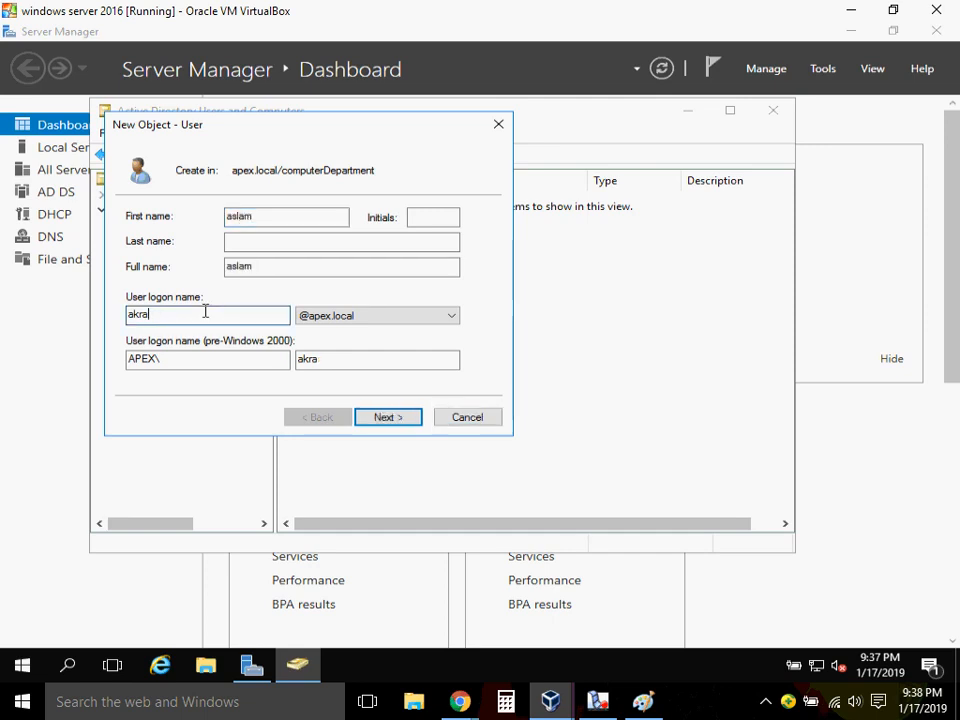
{"action": "key", "text": "BackSpace"}
{"action": "key", "text": "BackSpace"}
{"action": "key", "text": "BackSpace"}
{"action": "key", "text": "BackSpace"}
{"action": "type", "text": "aslam"}
{"action": "left_click", "coordinate": [375, 417]}
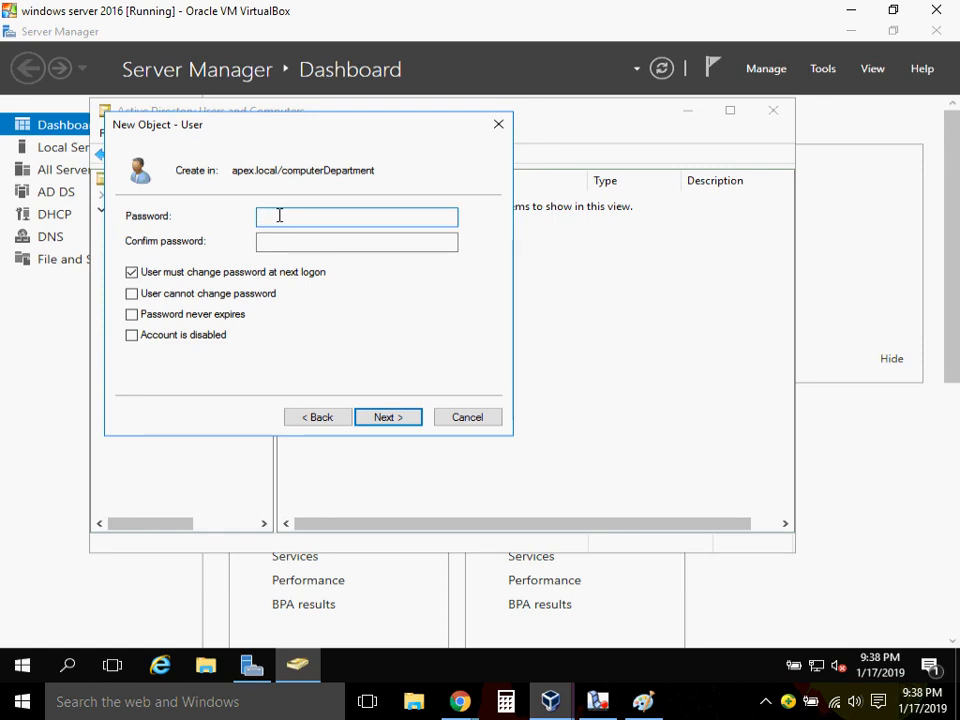
Enter and confirm the account password, keep the password change required at next logon, and continue to the summary.
{"action": "type", "text": "•••••••••••••"}
{"action": "left_click", "coordinate": [284, 242]}
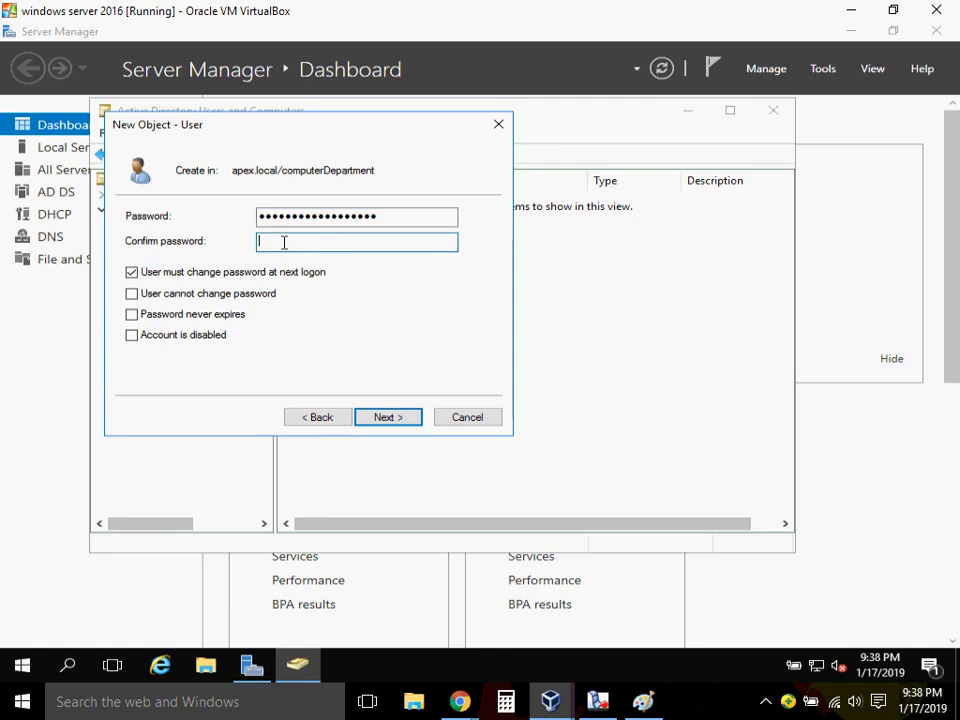
{"action": "type", "text": "••••••••"}
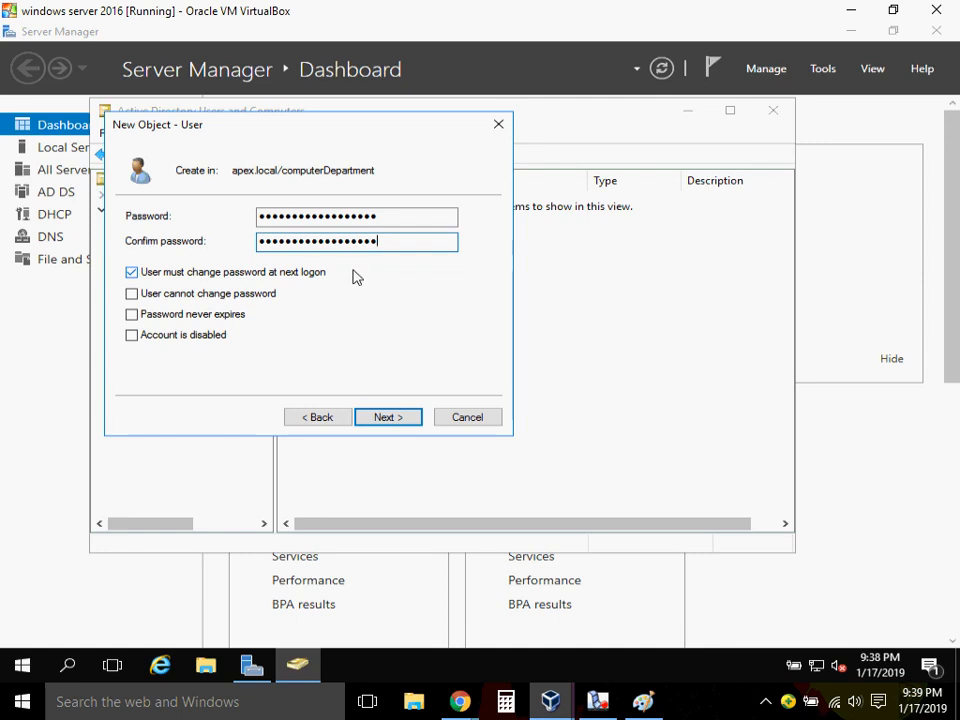
{"action": "left_click", "coordinate": [388, 417]}
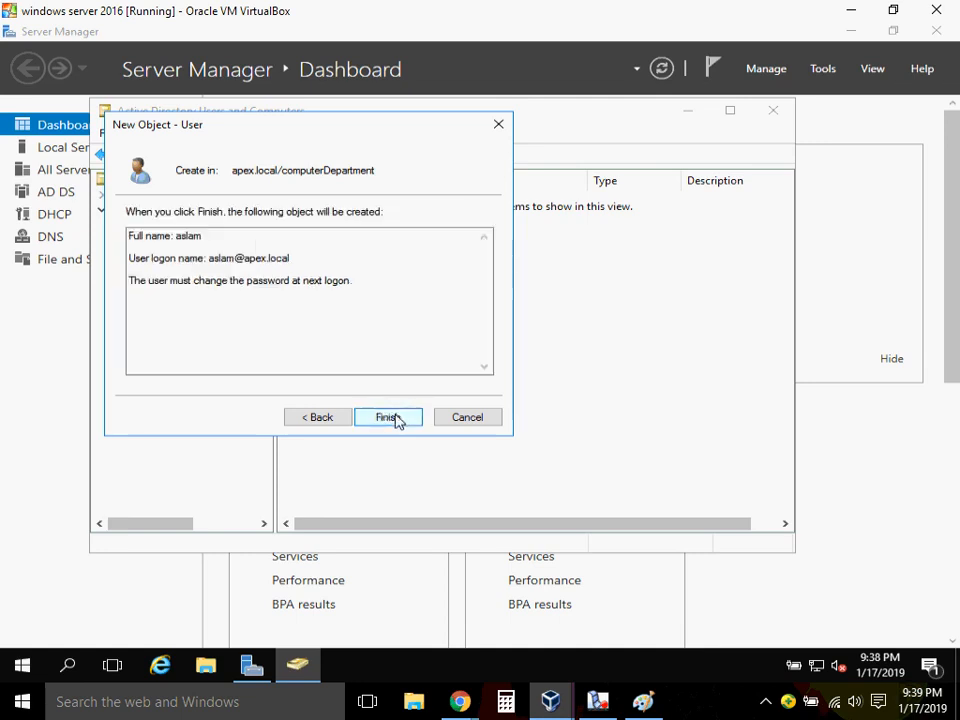
Finish creating the user in computerDepartment and select the new account.
{"action": "left_click", "coordinate": [397, 420]}
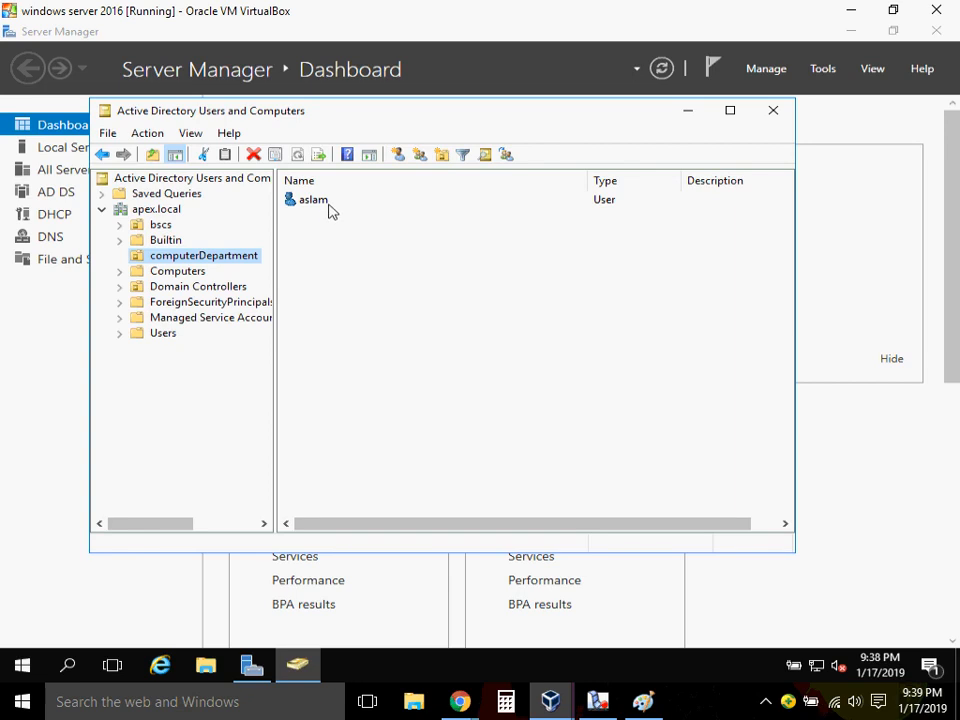
{"action": "left_click", "coordinate": [332, 243]}
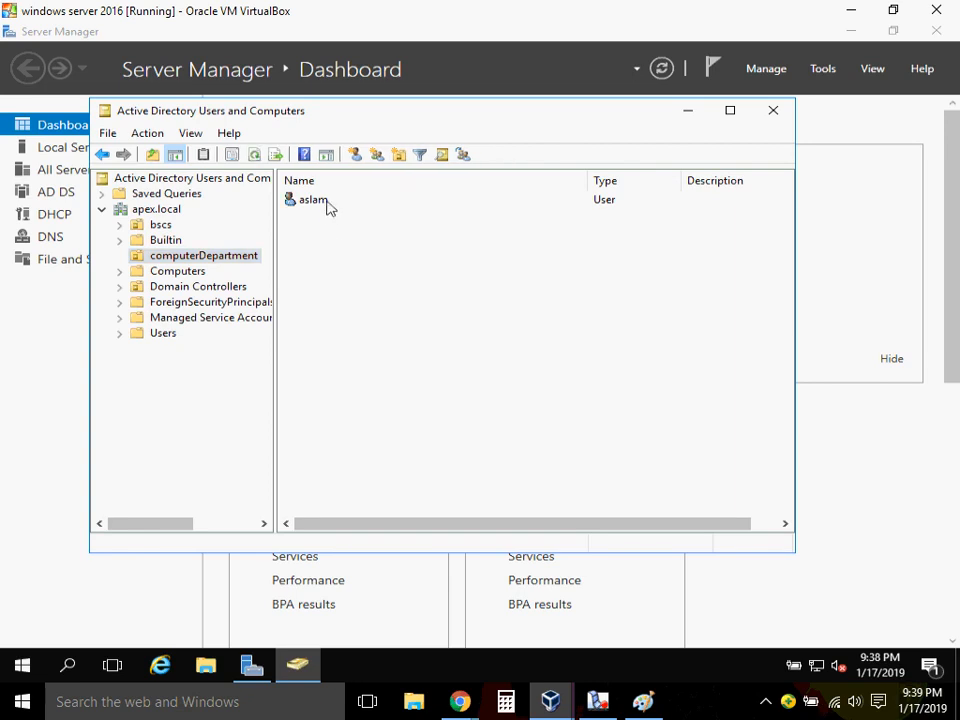
{"action": "left_click", "coordinate": [330, 207]}
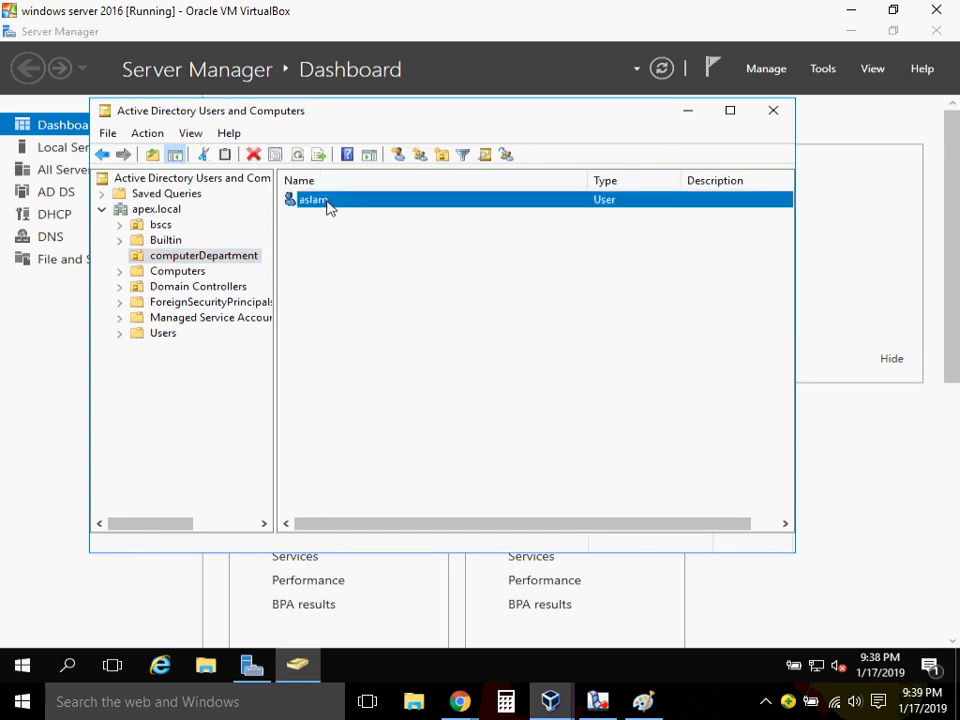
Switch to Paint to look at the network diagram, return to the server, and open the new user's properties.
{"action": "left_click", "coordinate": [643, 705]}
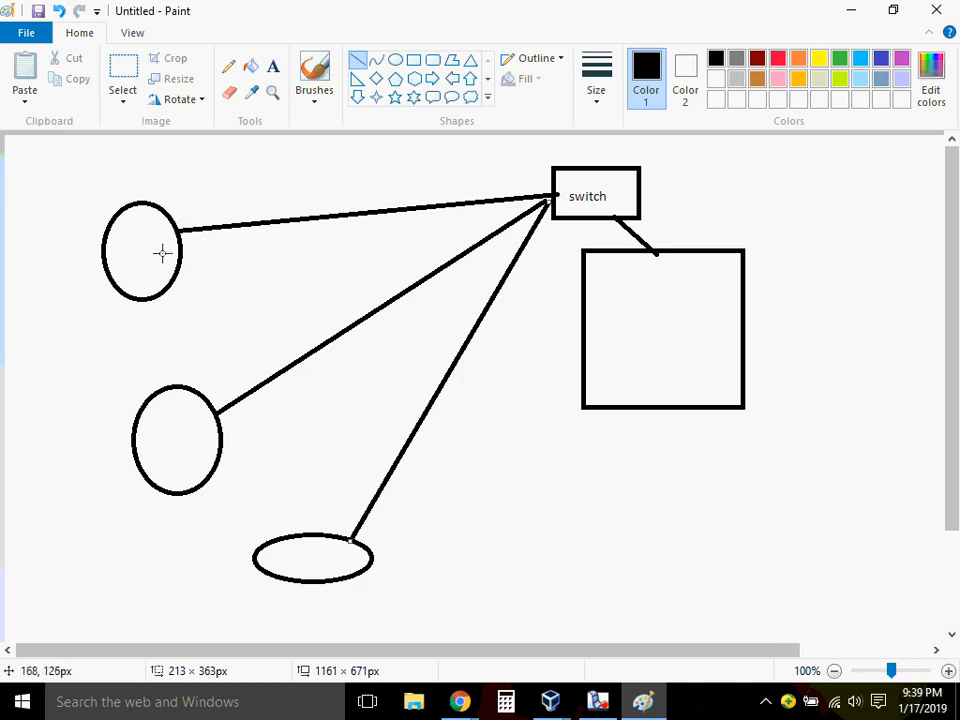
{"action": "left_click", "coordinate": [850, 12]}
{"action": "right_click", "coordinate": [318, 205]}
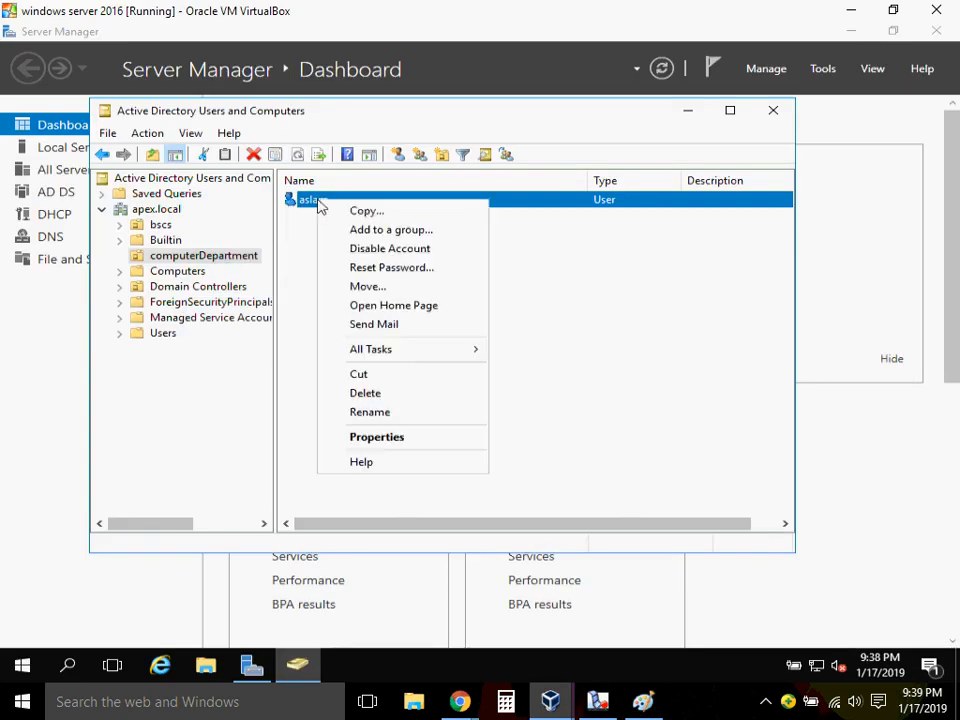
{"action": "left_click", "coordinate": [405, 440]}
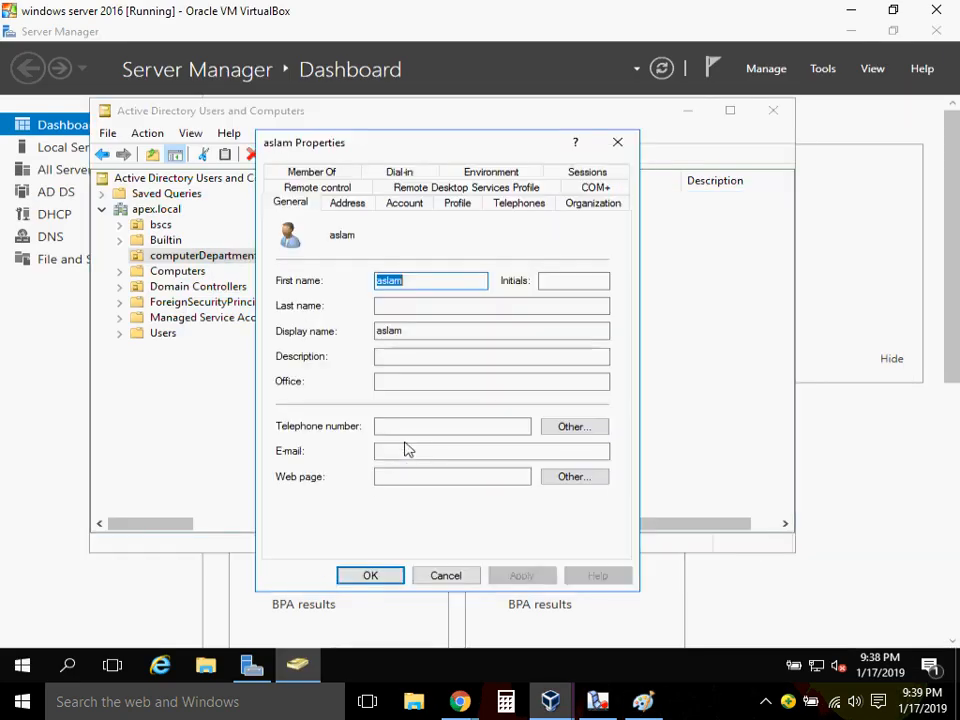
Examine the user's general, address and account details, including the permitted logon hours.
{"action": "left_click", "coordinate": [405, 310]}
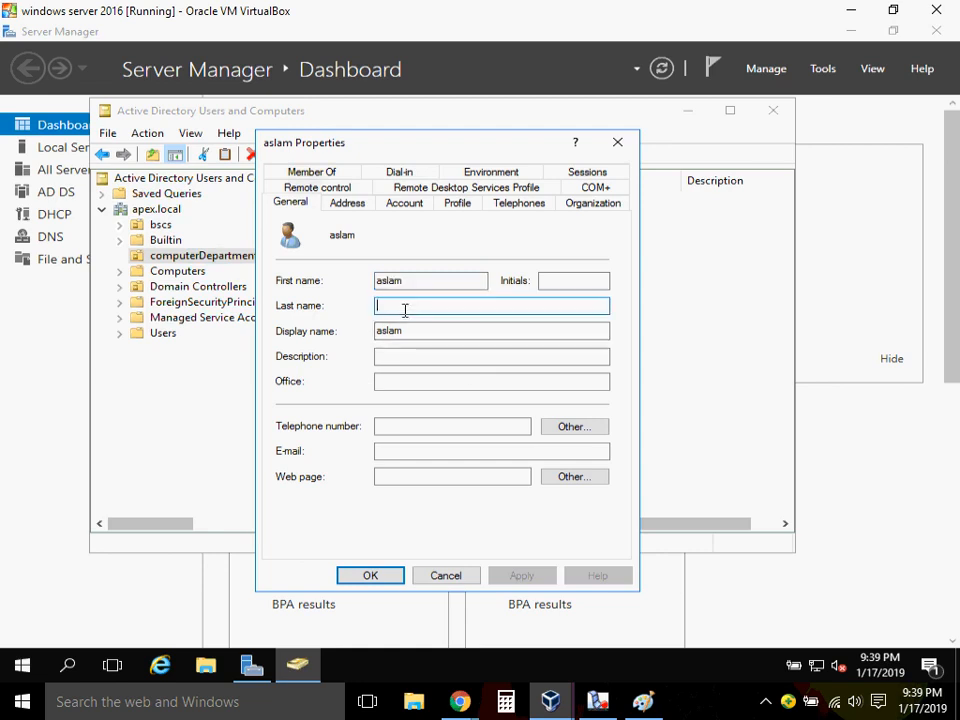
{"action": "left_click", "coordinate": [416, 334]}
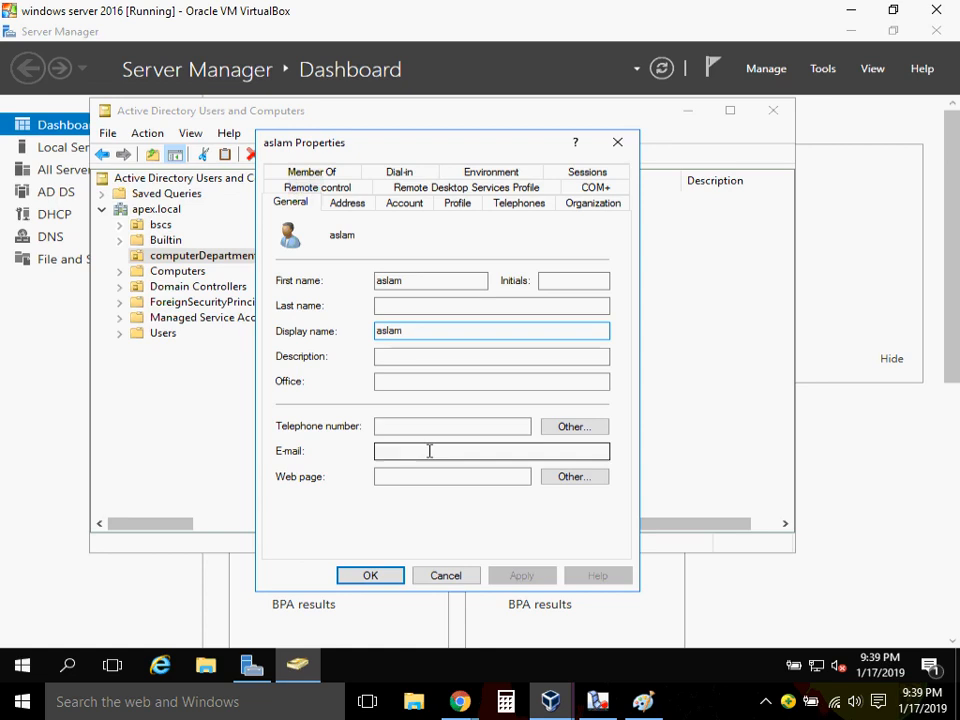
{"action": "left_click", "coordinate": [345, 203]}
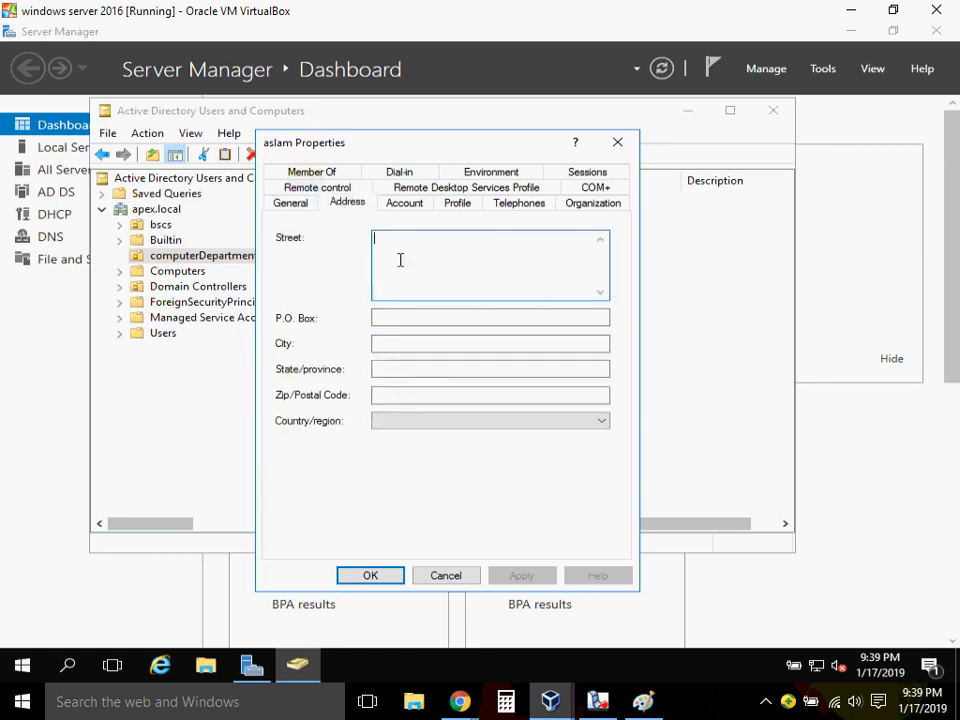
{"action": "left_click", "coordinate": [397, 202]}
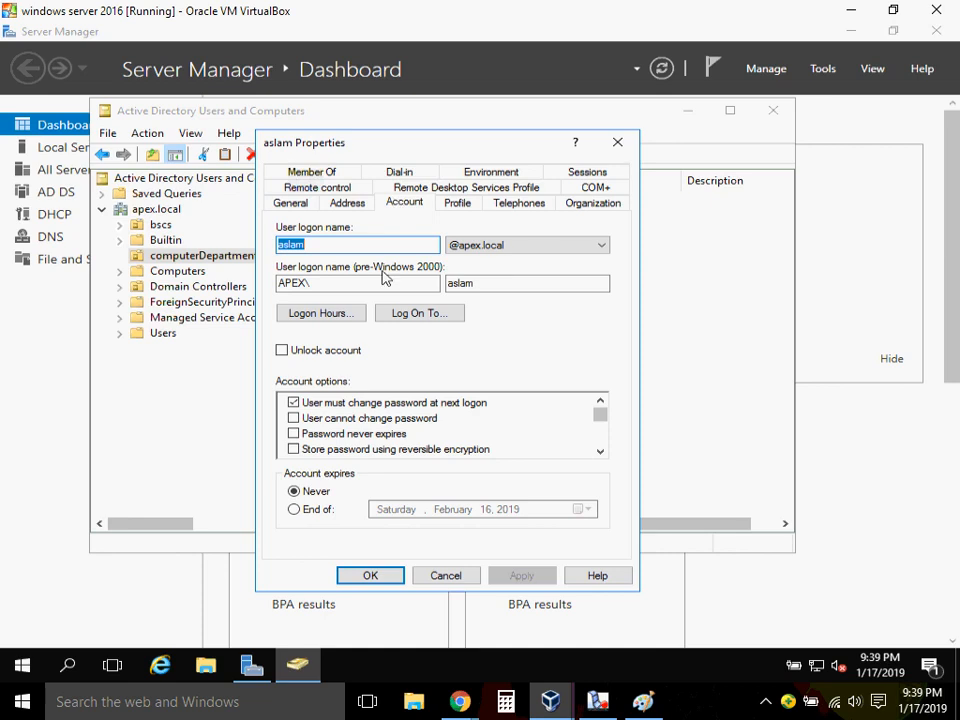
{"action": "left_click", "coordinate": [318, 314]}
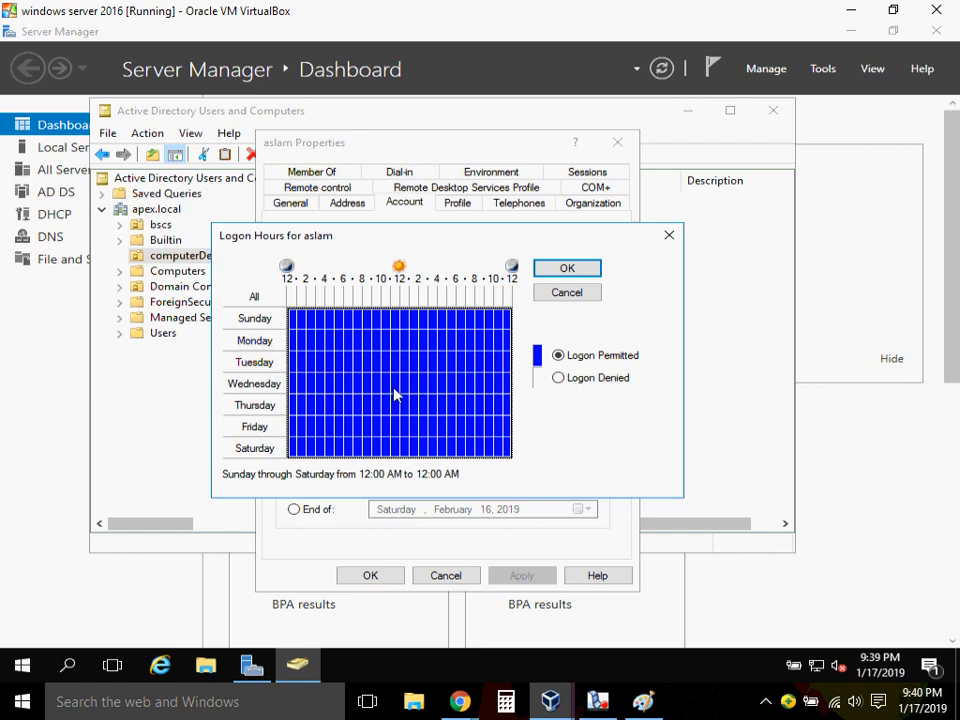
{"action": "left_click", "coordinate": [566, 292]}
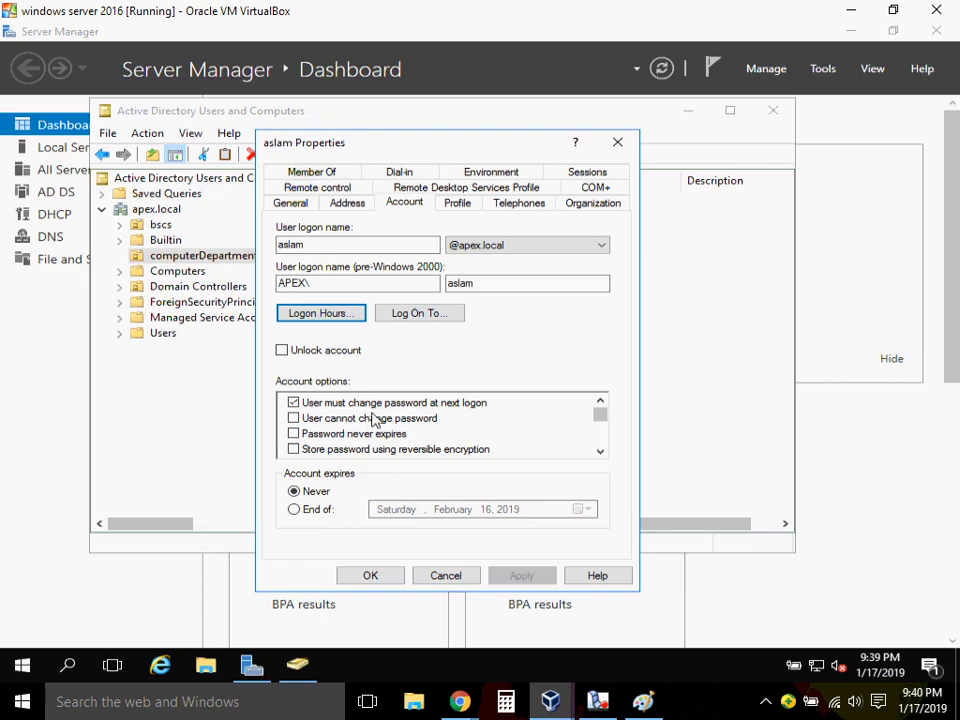
Keep the password change required at next logon and examine the remaining account options through the Kerberos settings.
{"action": "left_click", "coordinate": [293, 403]}
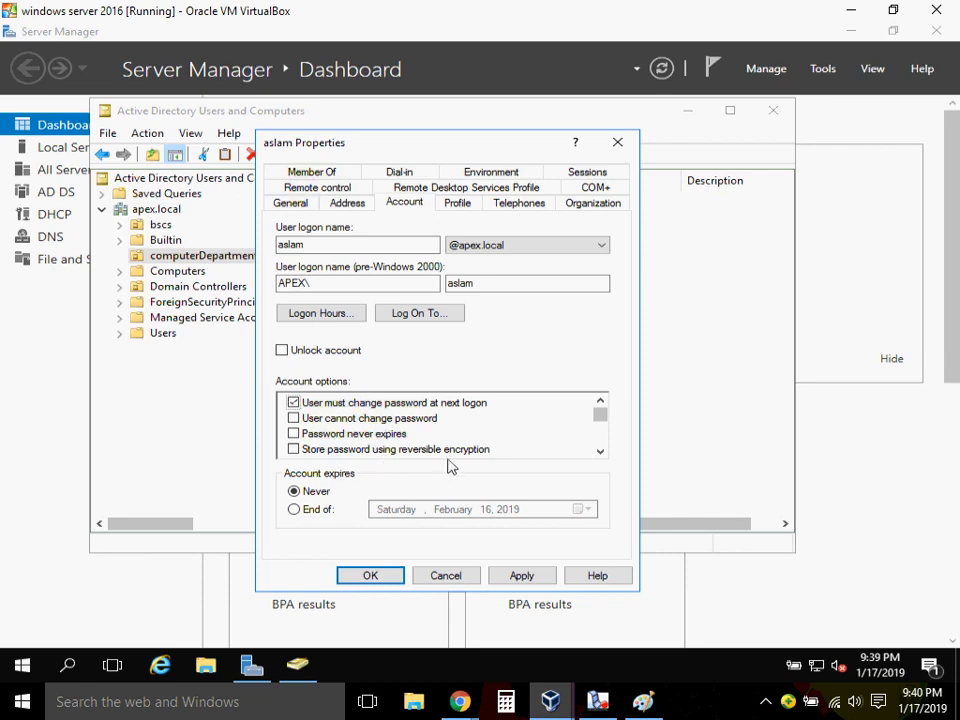
{"action": "left_click", "coordinate": [601, 451]}
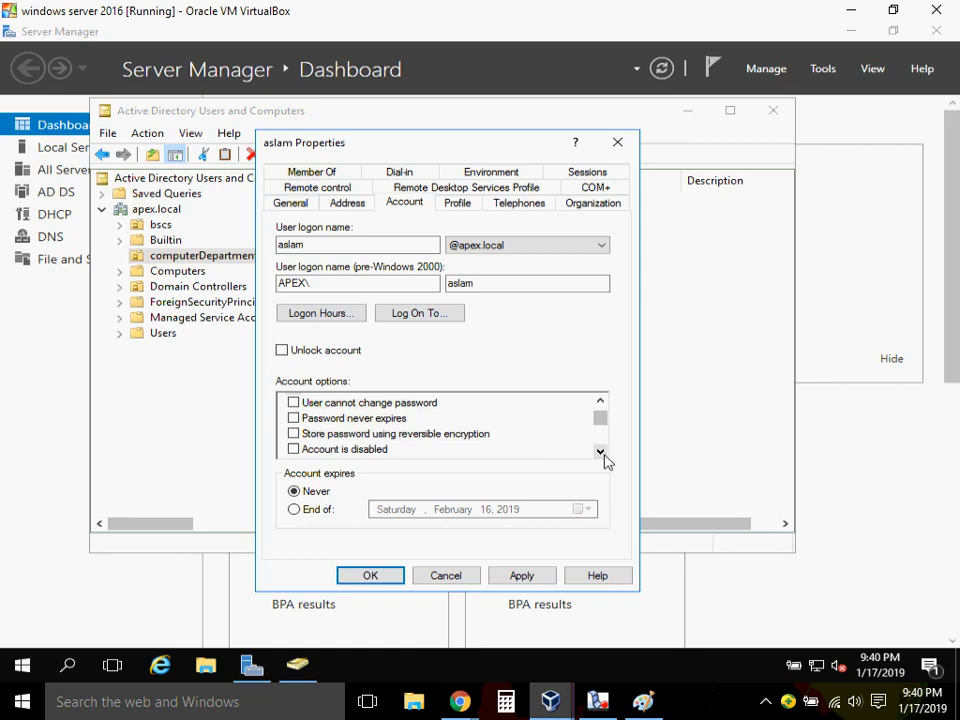
{"action": "left_click", "coordinate": [601, 451]}
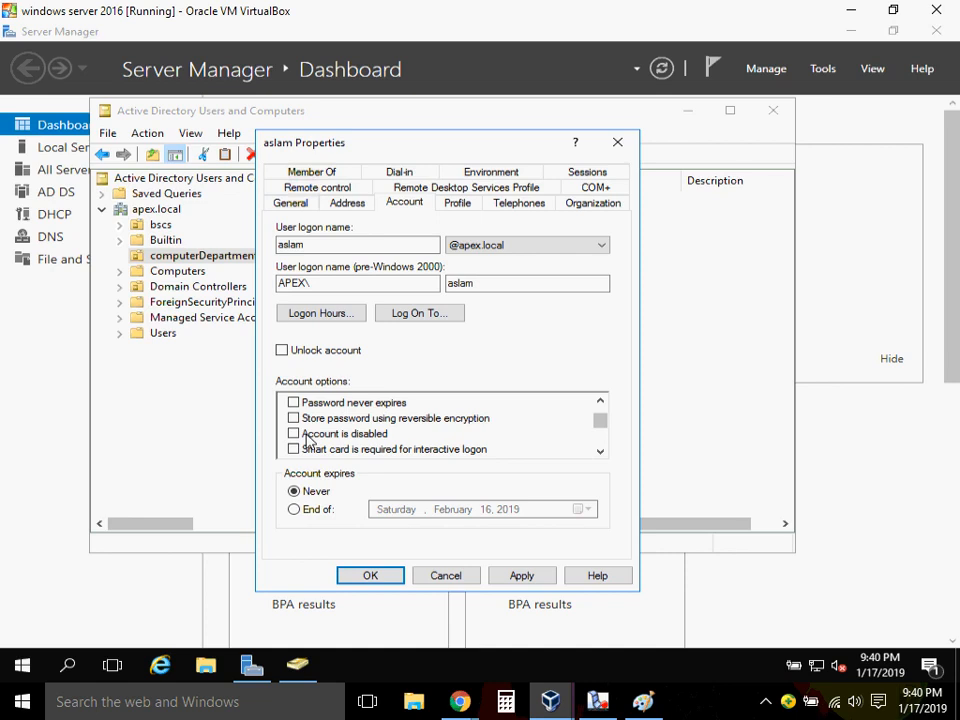
{"action": "left_click", "coordinate": [600, 452]}
{"action": "left_click", "coordinate": [600, 452]}
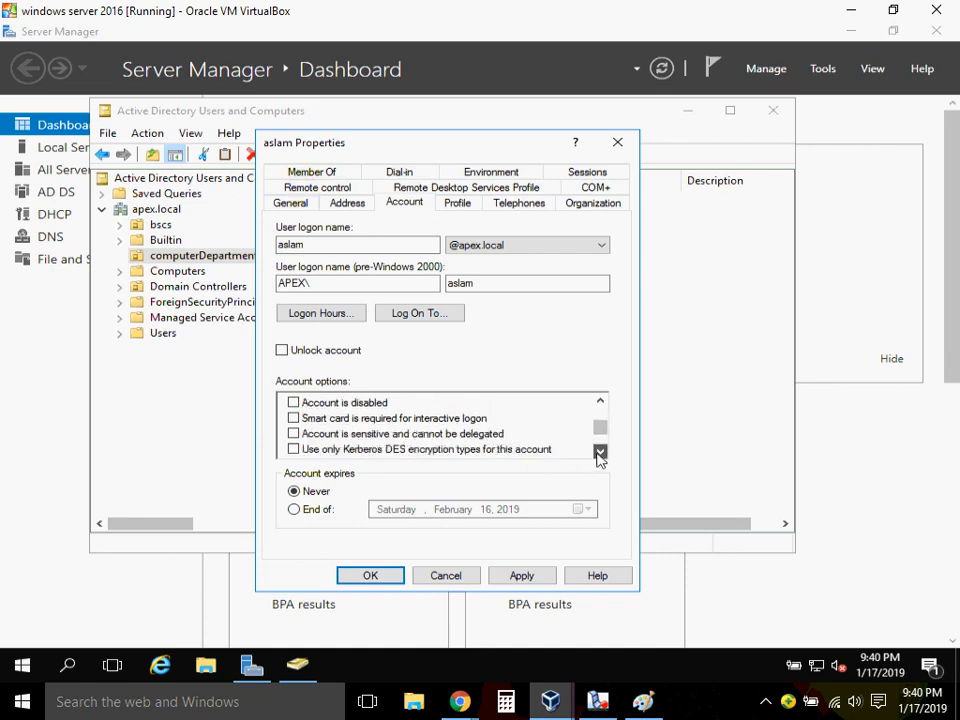
{"action": "left_click", "coordinate": [600, 453]}
{"action": "left_click", "coordinate": [600, 453]}
{"action": "left_click", "coordinate": [600, 453]}
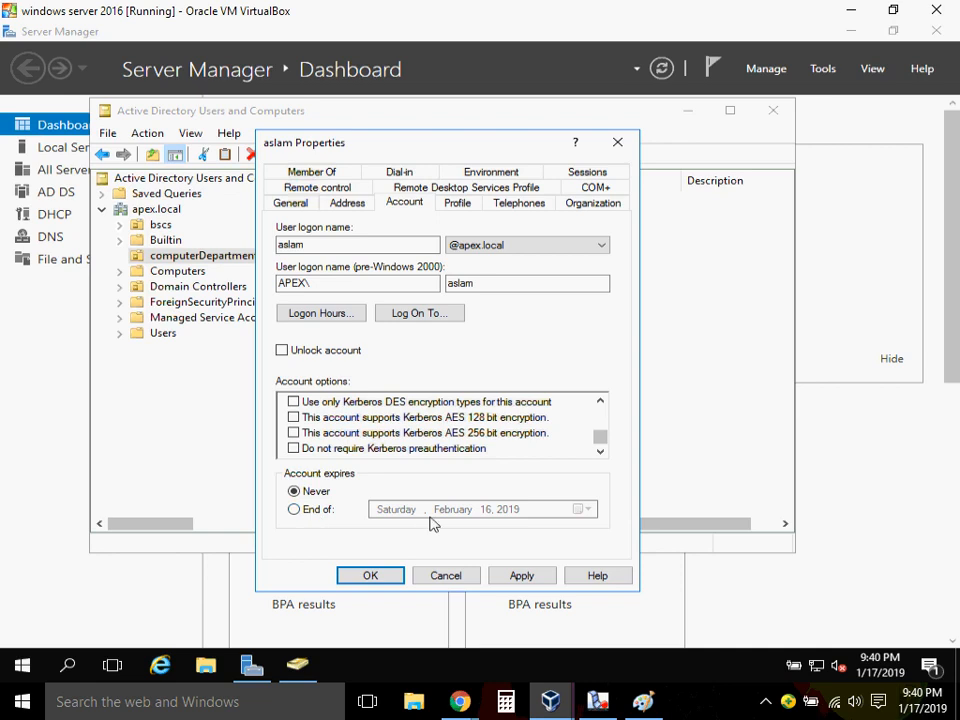
Try an account expiry date of March 1, 2019, and set the expiry back to Never.
{"action": "left_click", "coordinate": [294, 510]}
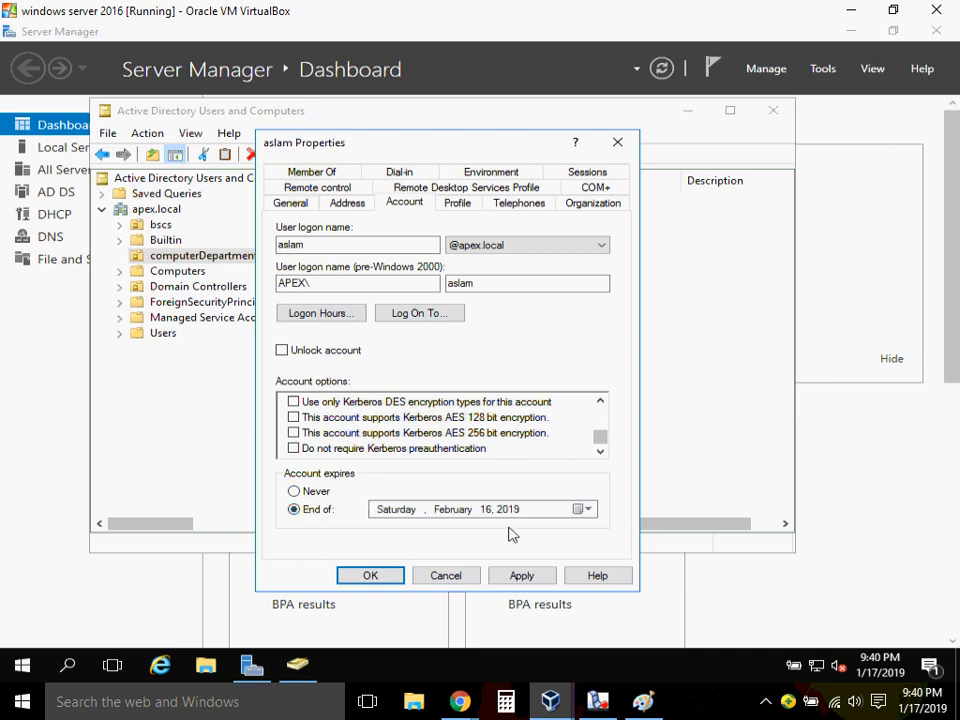
{"action": "left_click", "coordinate": [580, 511]}
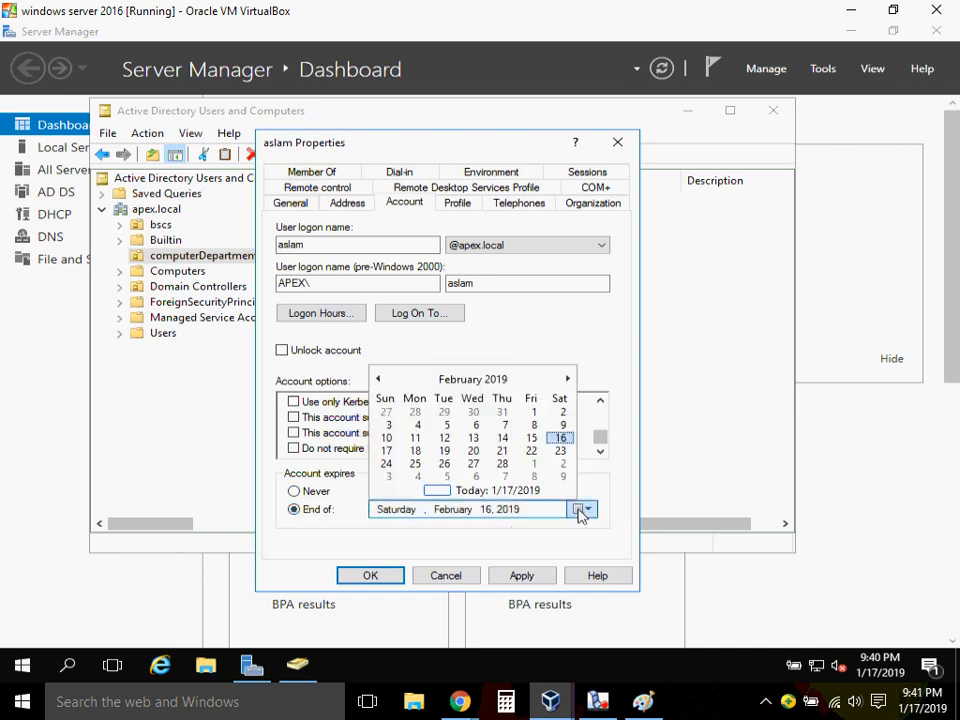
{"action": "left_click", "coordinate": [566, 380]}
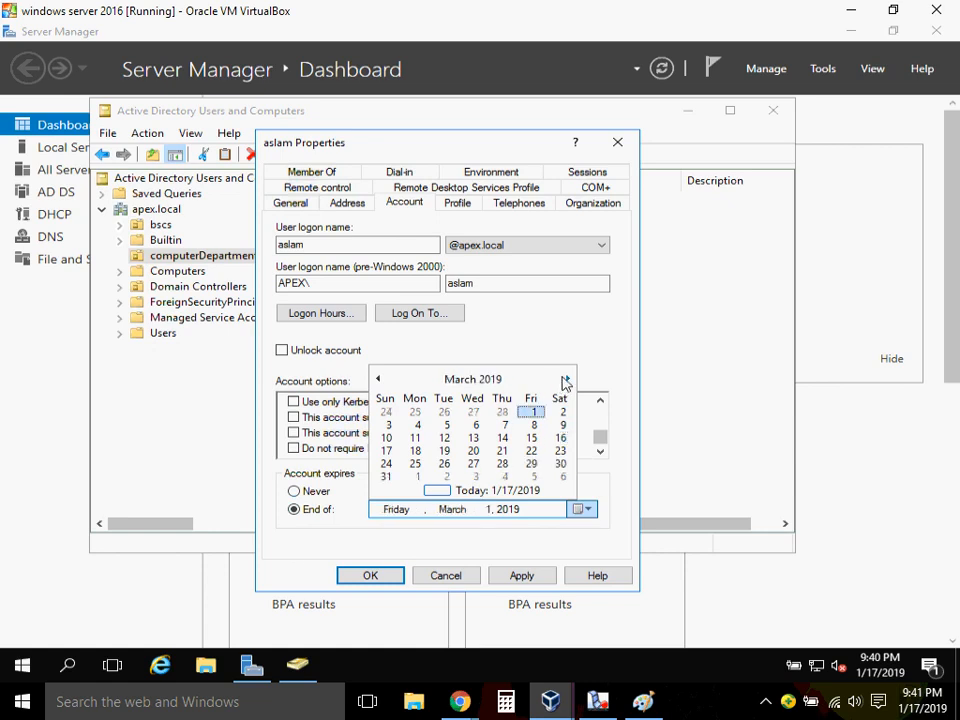
{"action": "left_click", "coordinate": [531, 414]}
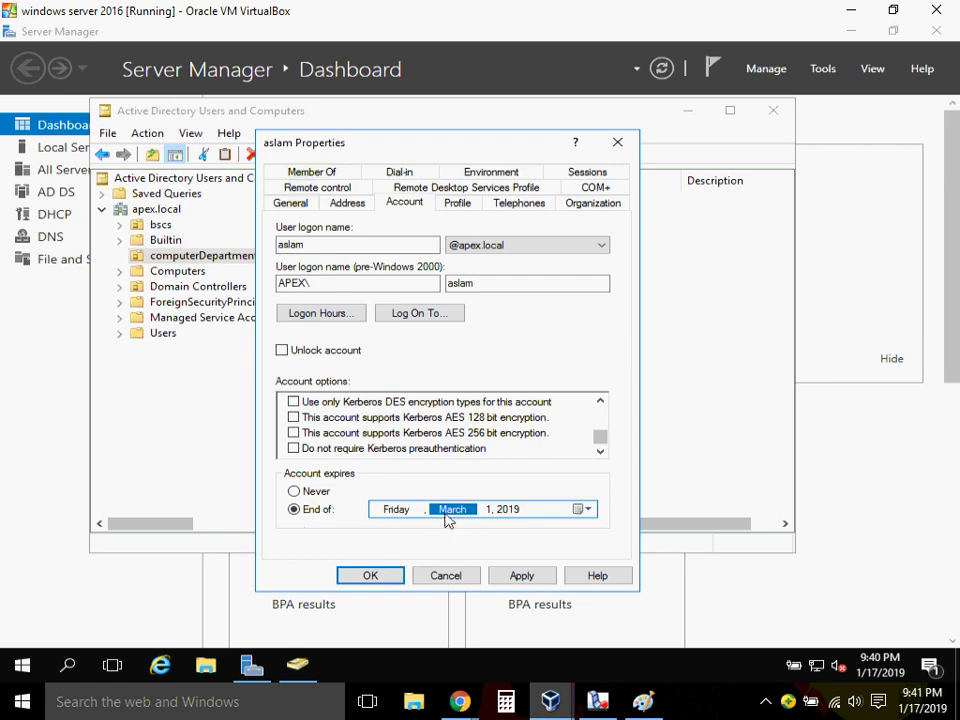
{"action": "left_click", "coordinate": [295, 491]}
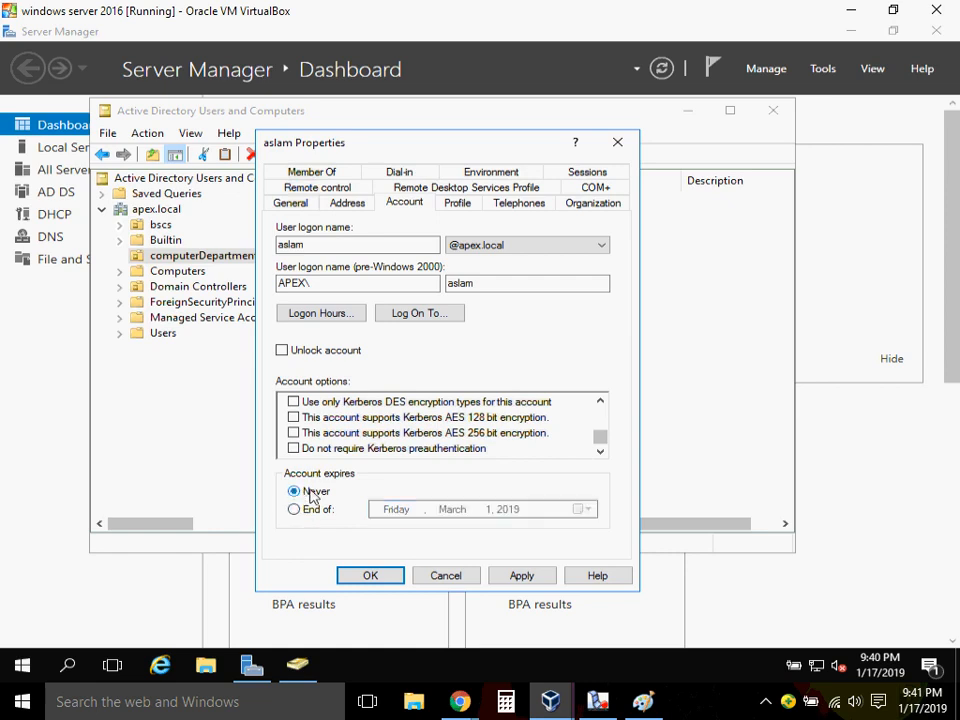
Examine the user's profile, telephone, organization and remote control settings, and revisit the account, general and address details.
{"action": "left_click", "coordinate": [457, 204]}
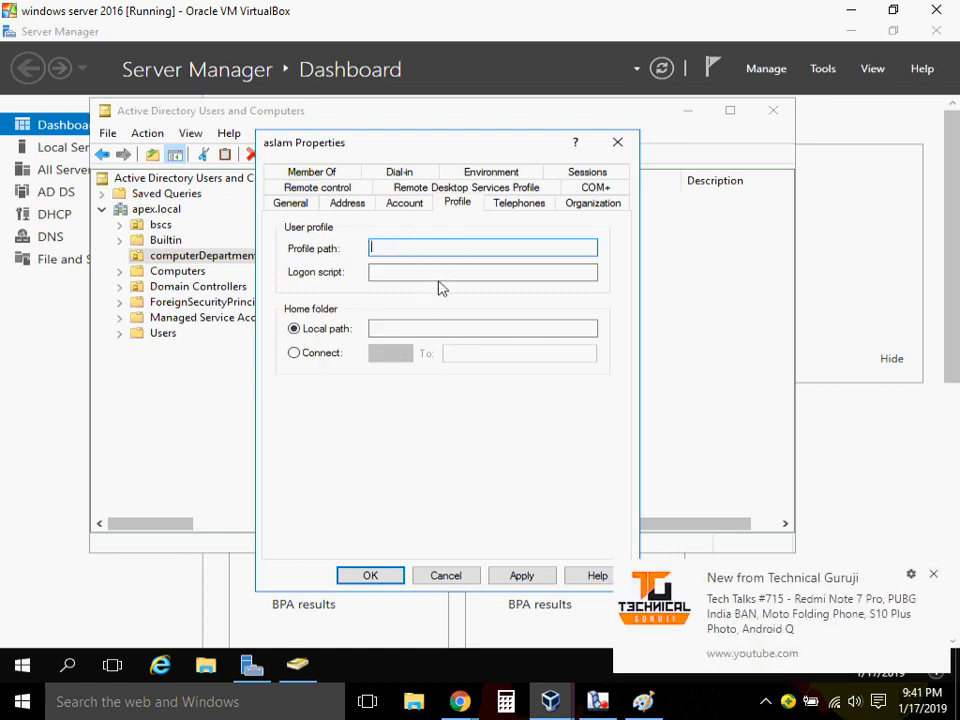
{"action": "left_click", "coordinate": [525, 202]}
{"action": "left_click", "coordinate": [576, 204]}
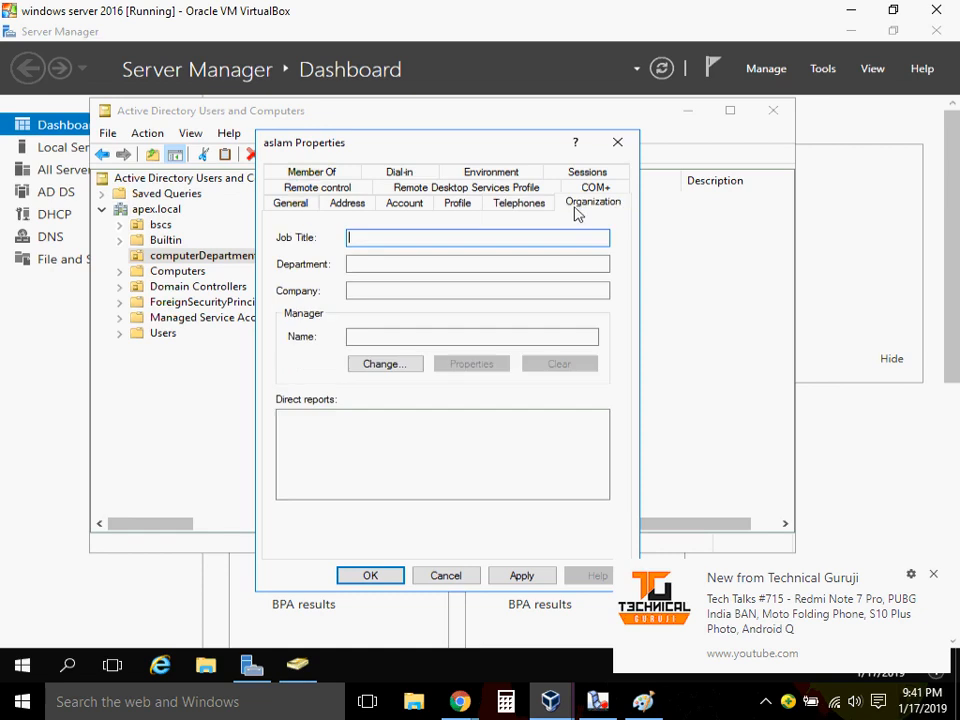
{"action": "left_click", "coordinate": [317, 188]}
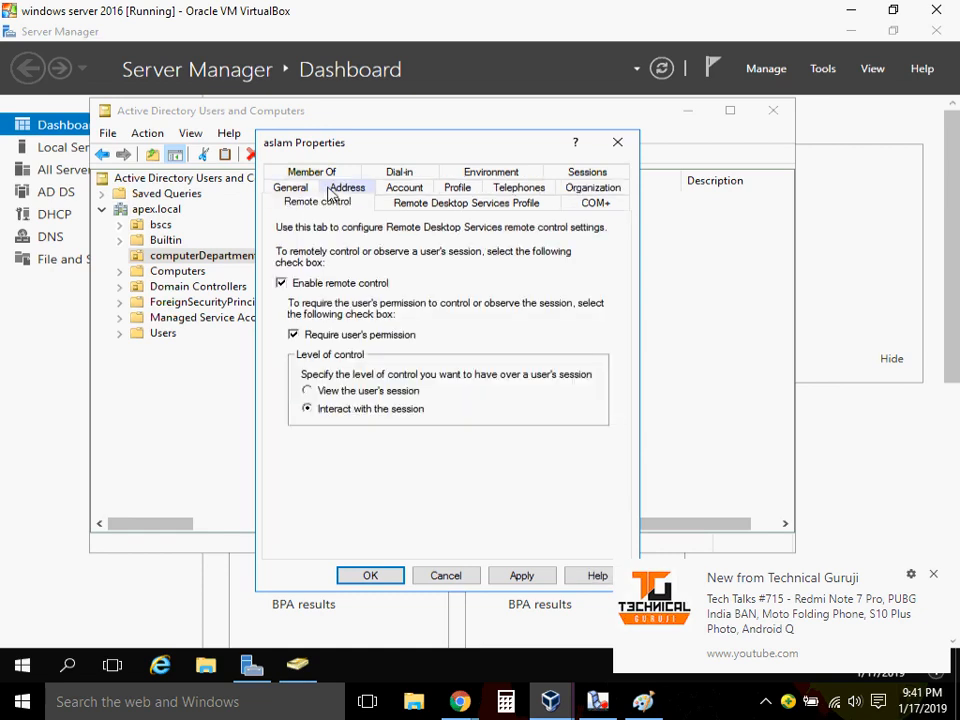
{"action": "left_click", "coordinate": [405, 189]}
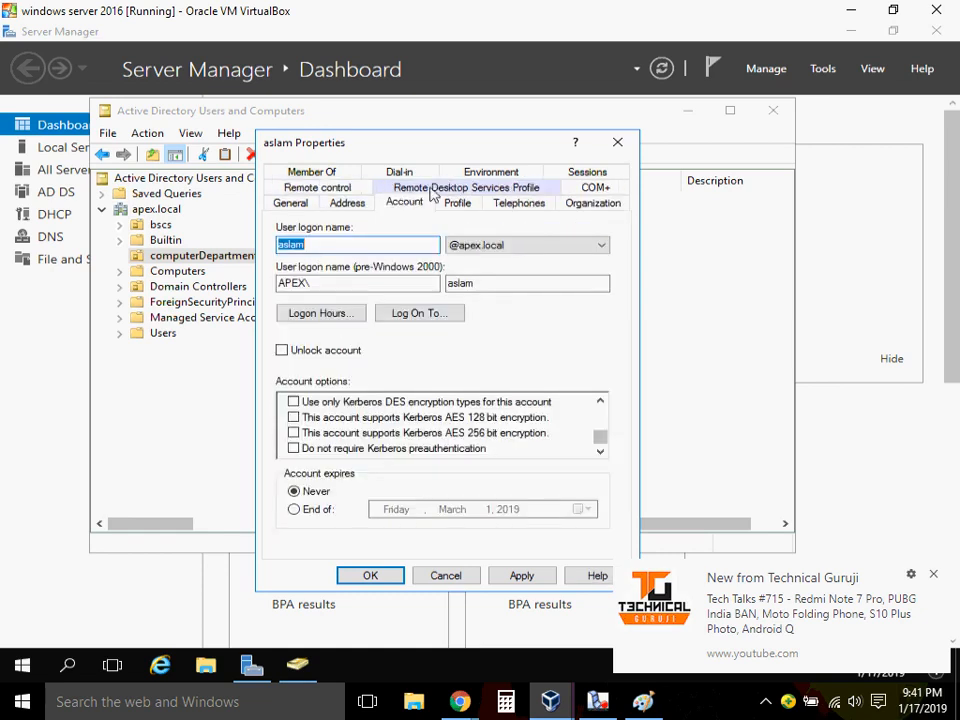
{"action": "left_click", "coordinate": [290, 208]}
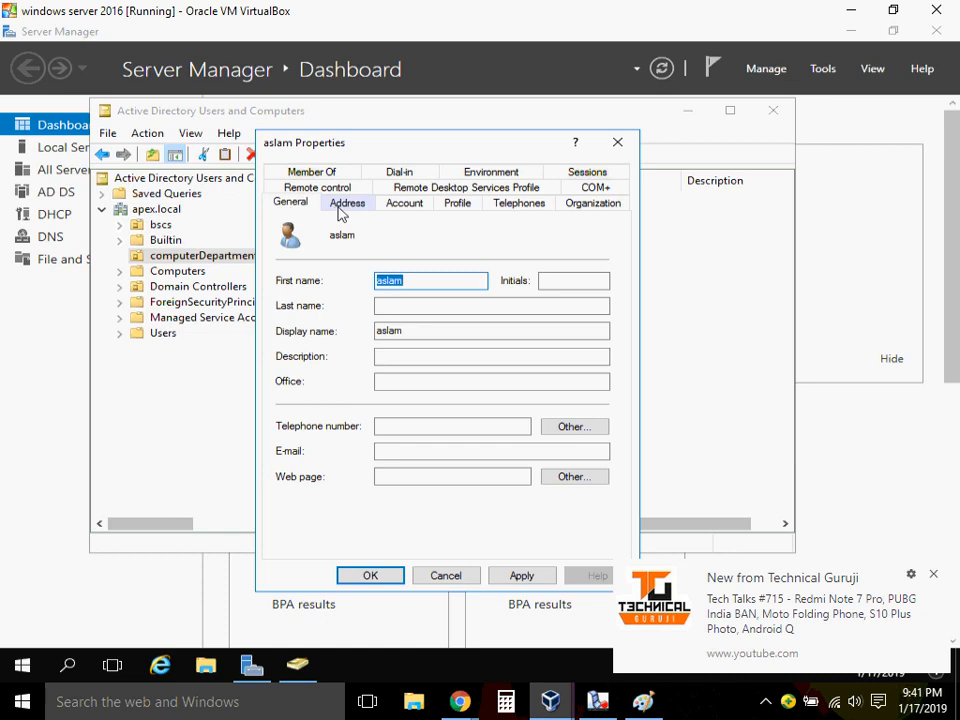
{"action": "left_click", "coordinate": [340, 211]}
{"action": "left_click", "coordinate": [456, 211]}
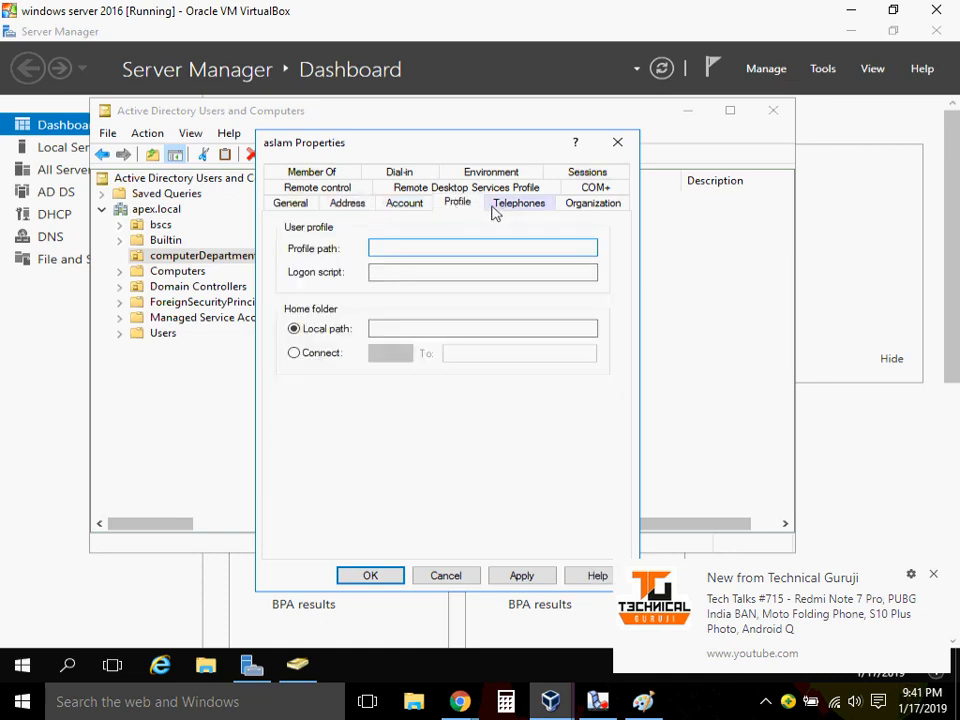
{"action": "left_click", "coordinate": [507, 208]}
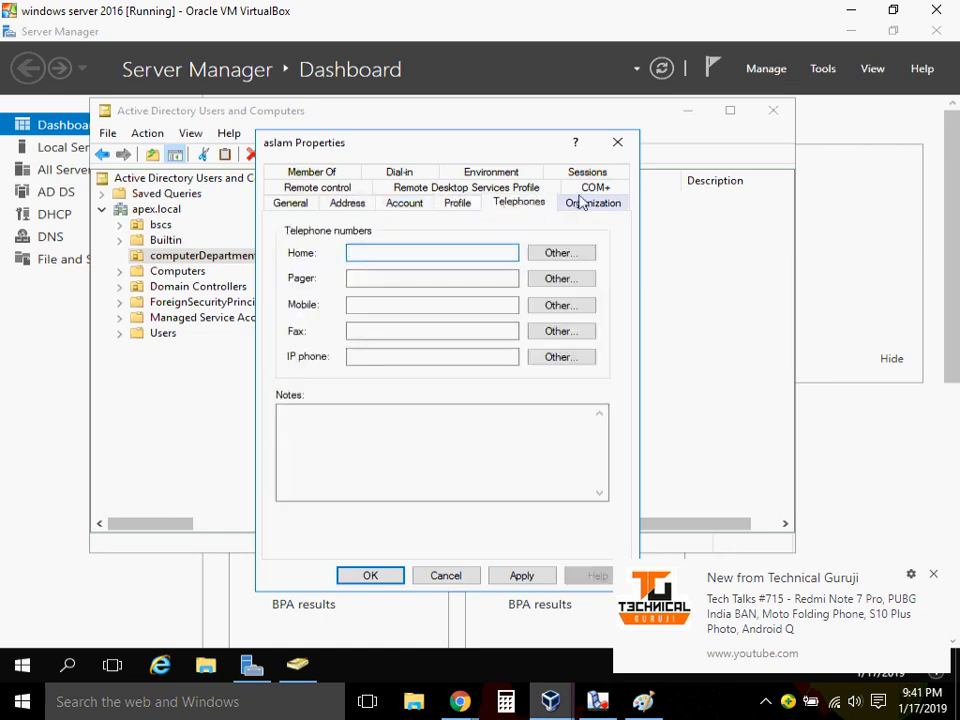
Examine the user's group membership, dial-in, environment and session settings, and close the properties and the desktop notification.
{"action": "left_click", "coordinate": [335, 174]}
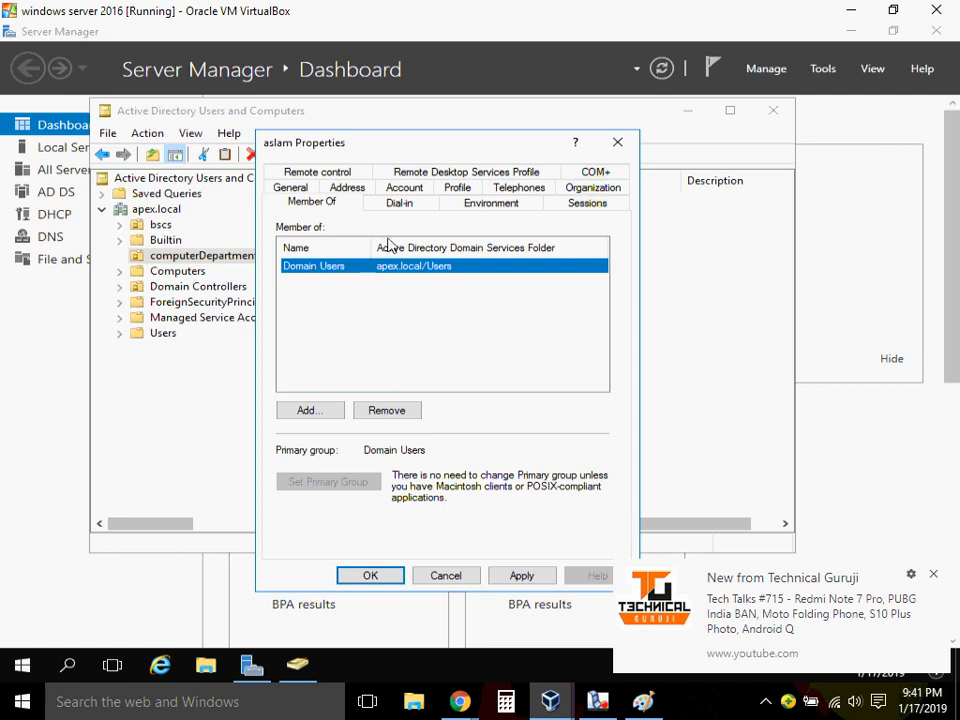
{"action": "left_click", "coordinate": [403, 206]}
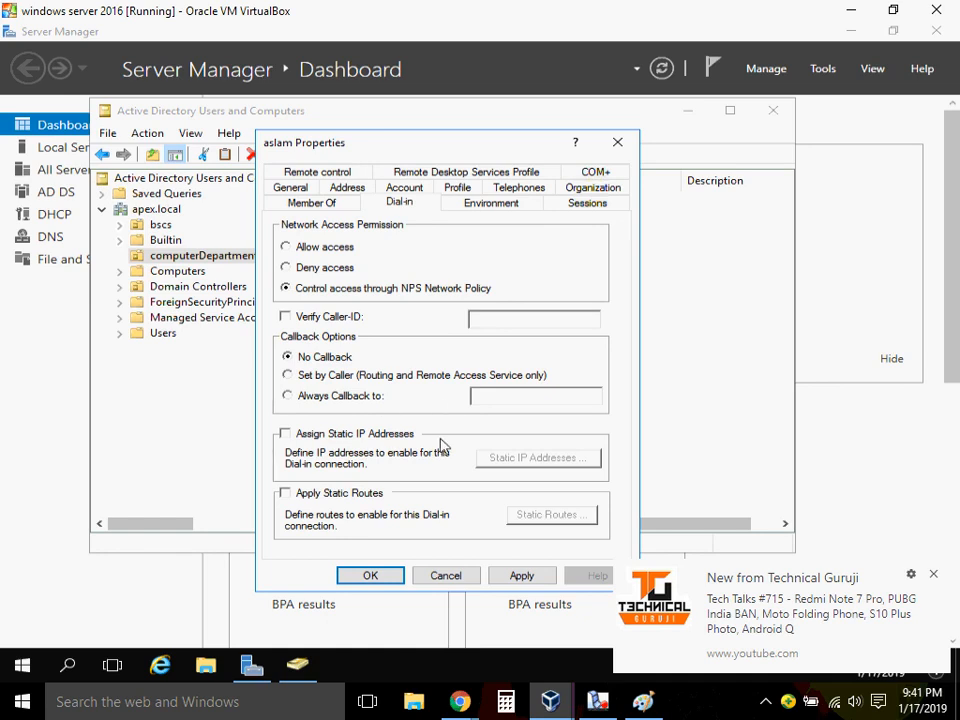
{"action": "left_click", "coordinate": [491, 203]}
{"action": "left_click", "coordinate": [587, 202]}
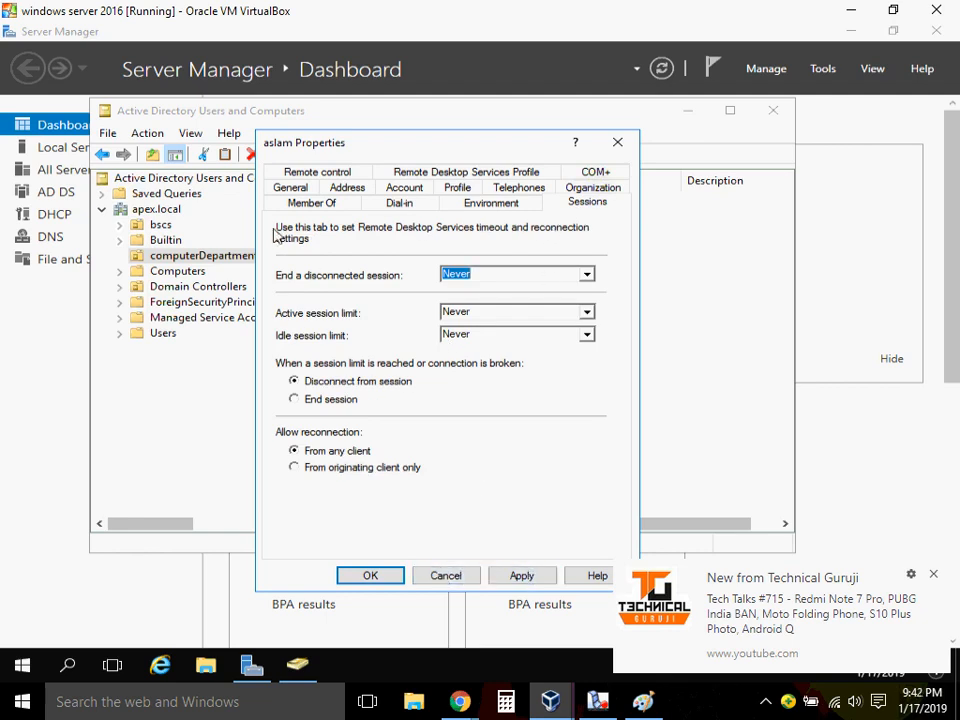
{"action": "left_click", "coordinate": [372, 578]}
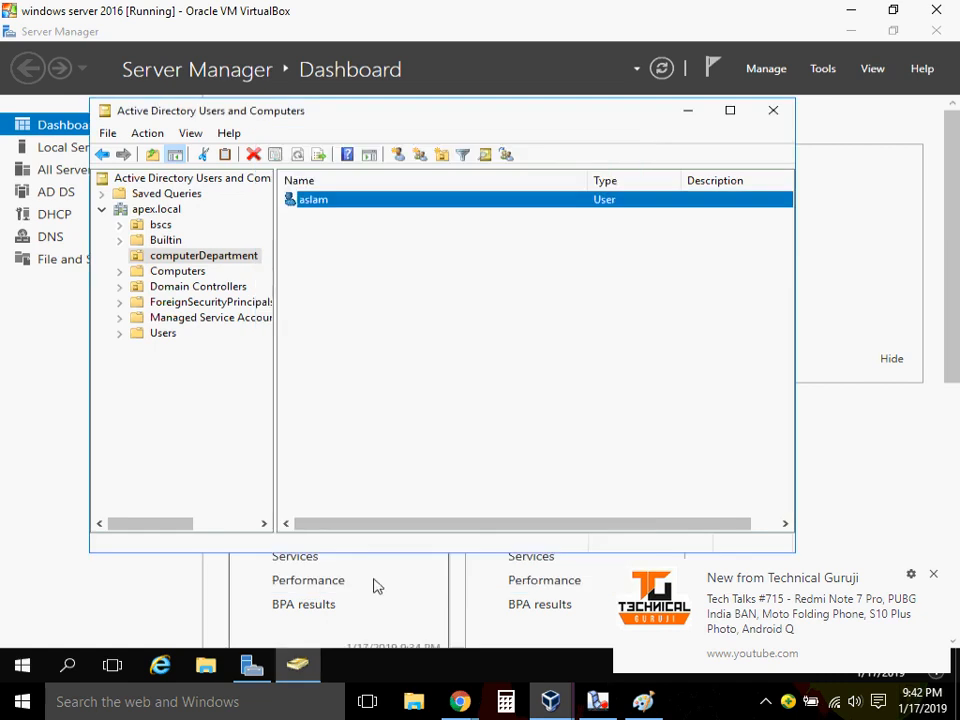
{"action": "left_click", "coordinate": [932, 578]}
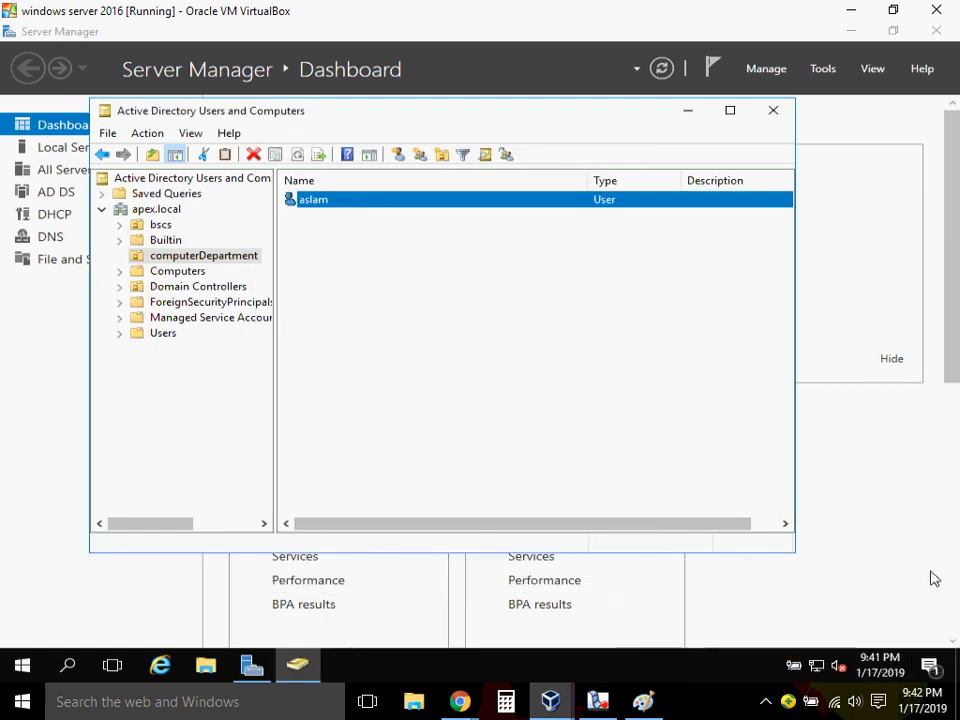
{"action": "right_click", "coordinate": [192, 260]}
{"action": "mouse_move", "coordinate": [264, 336]}
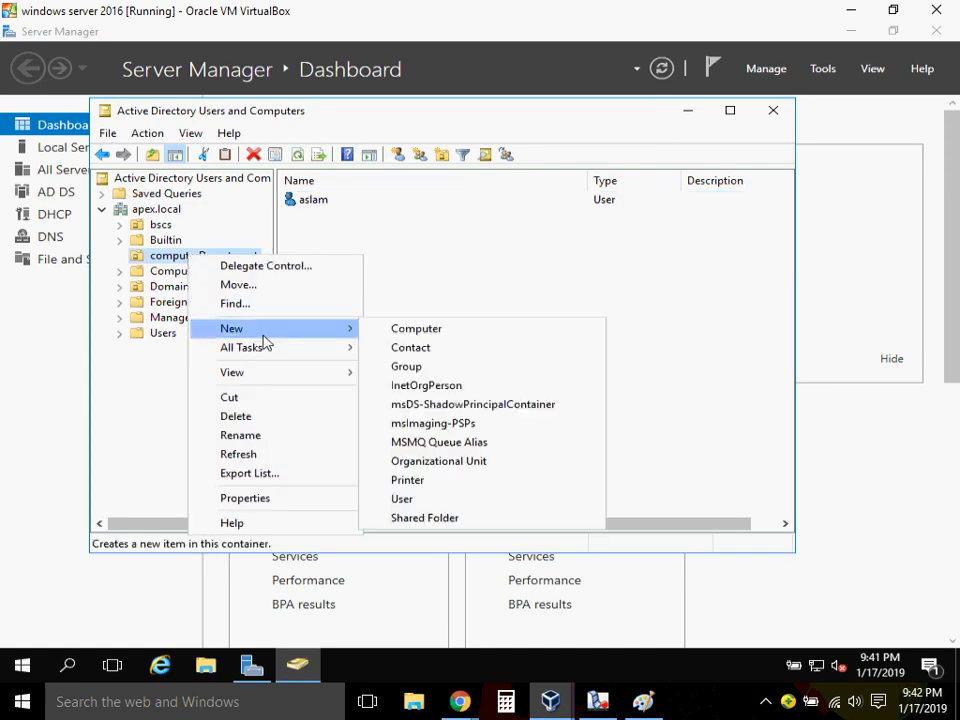
{"action": "left_click", "coordinate": [411, 498]}
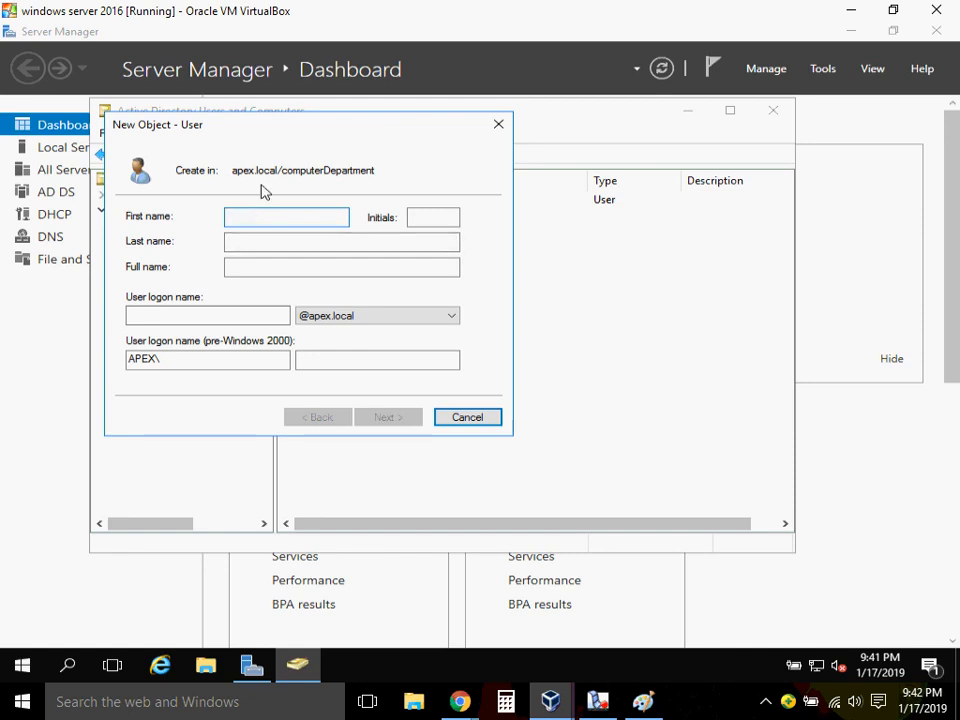
{"action": "left_click", "coordinate": [467, 419]}
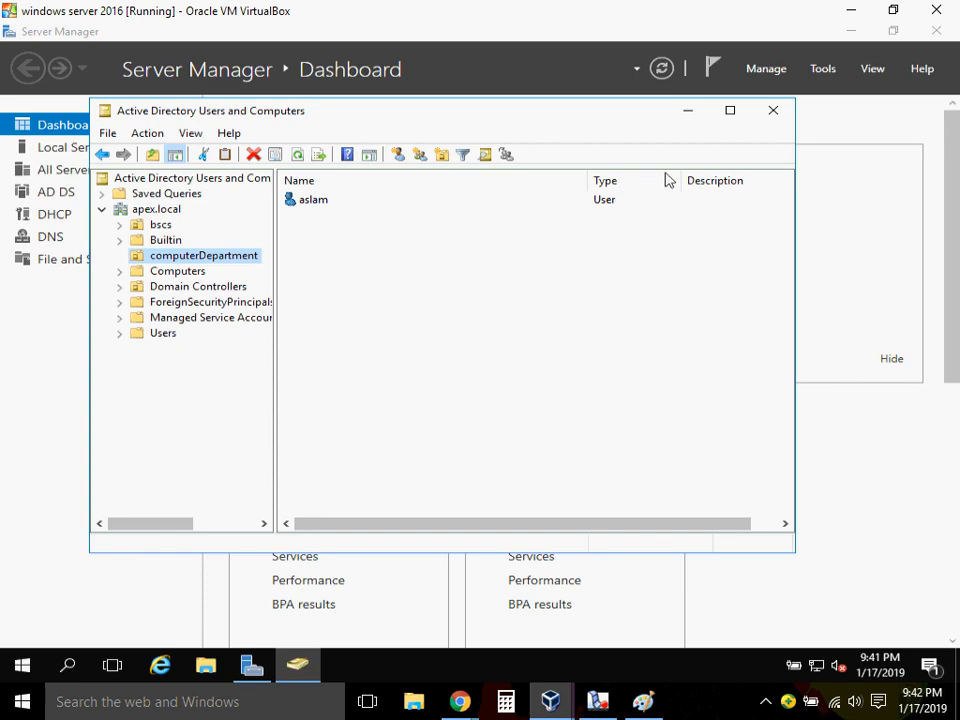
Switch to Paint to view the switch network diagram, and return to the server.
{"action": "left_click", "coordinate": [640, 703]}
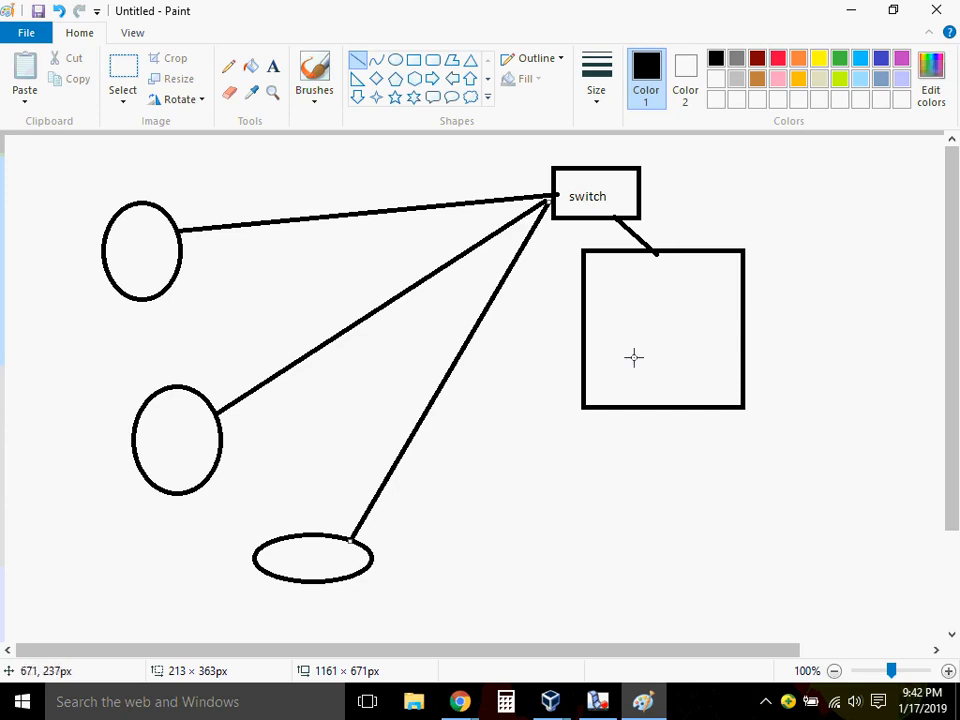
{"action": "left_click", "coordinate": [851, 11]}
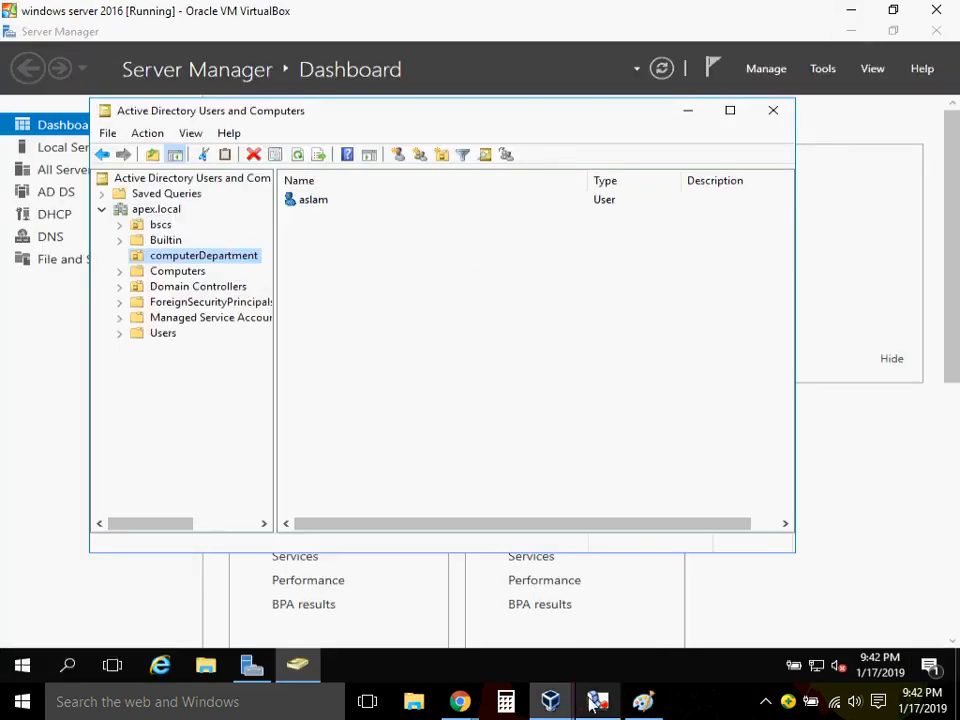
Switch to Oracle VM VirtualBox Manager and start the win7 virtual machine.
{"action": "mouse_move", "coordinate": [563, 712]}
{"action": "left_click", "coordinate": [452, 664]}
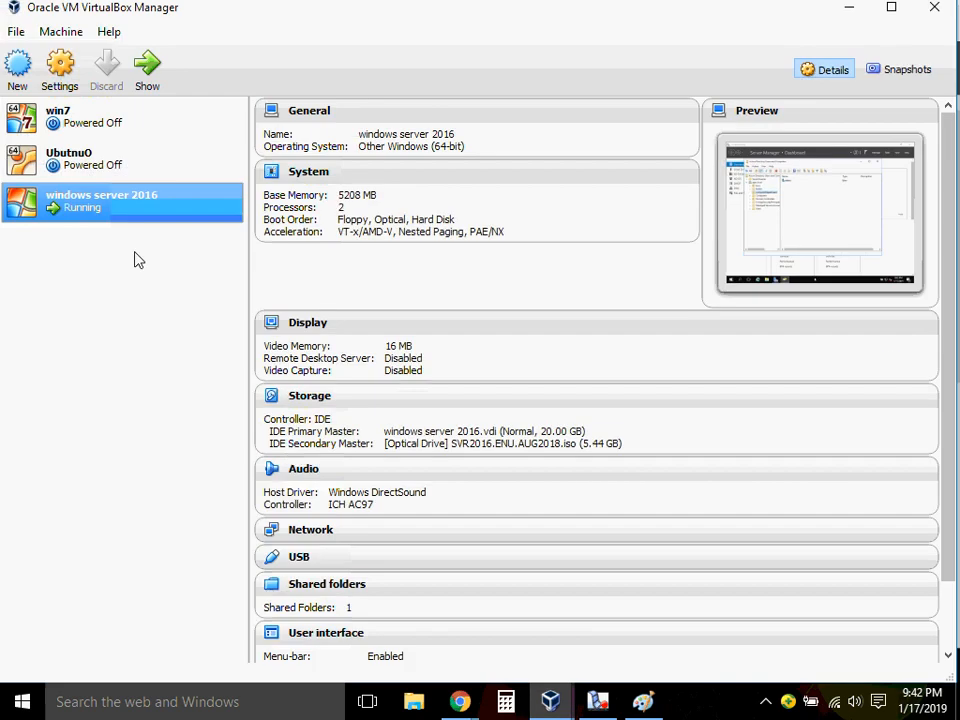
{"action": "left_click", "coordinate": [90, 138]}
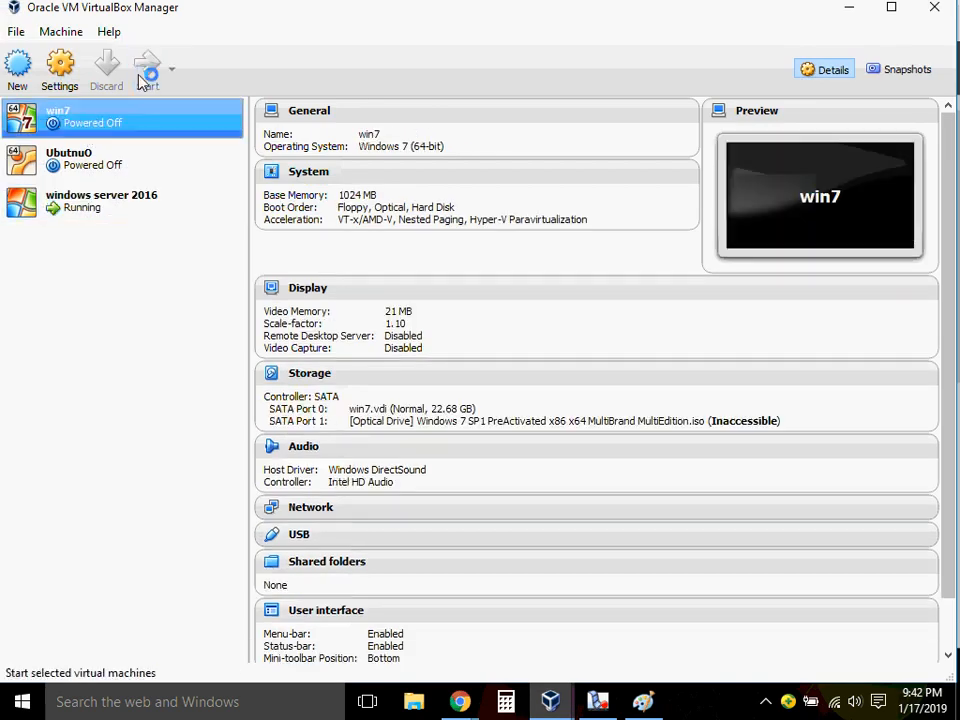
{"action": "left_click", "coordinate": [146, 72]}
{"action": "left_click", "coordinate": [599, 703]}
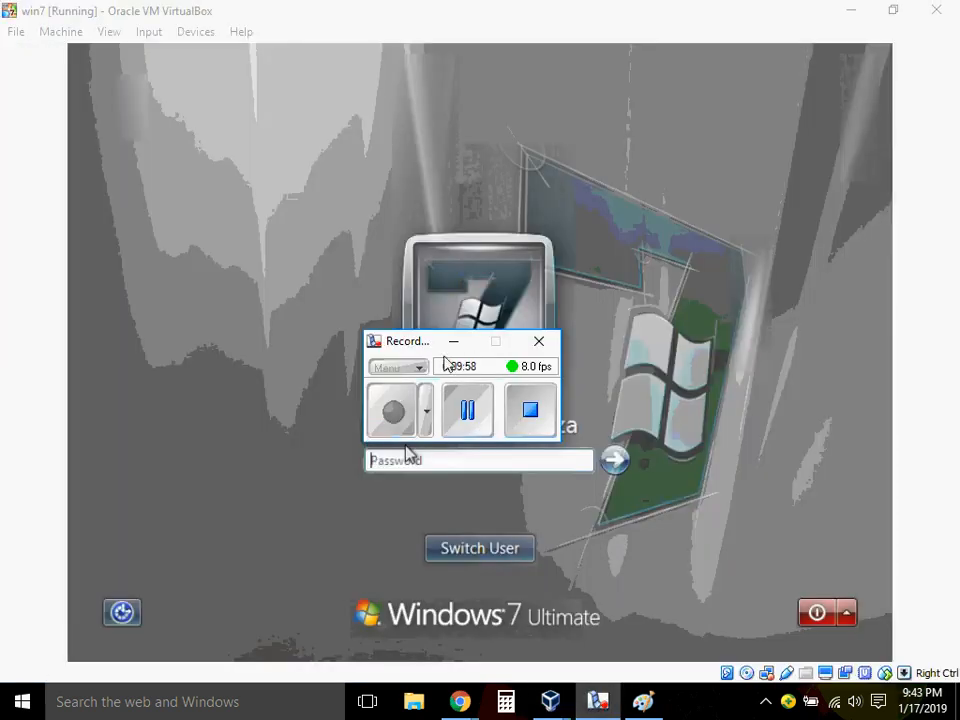
{"action": "left_click", "coordinate": [453, 341]}
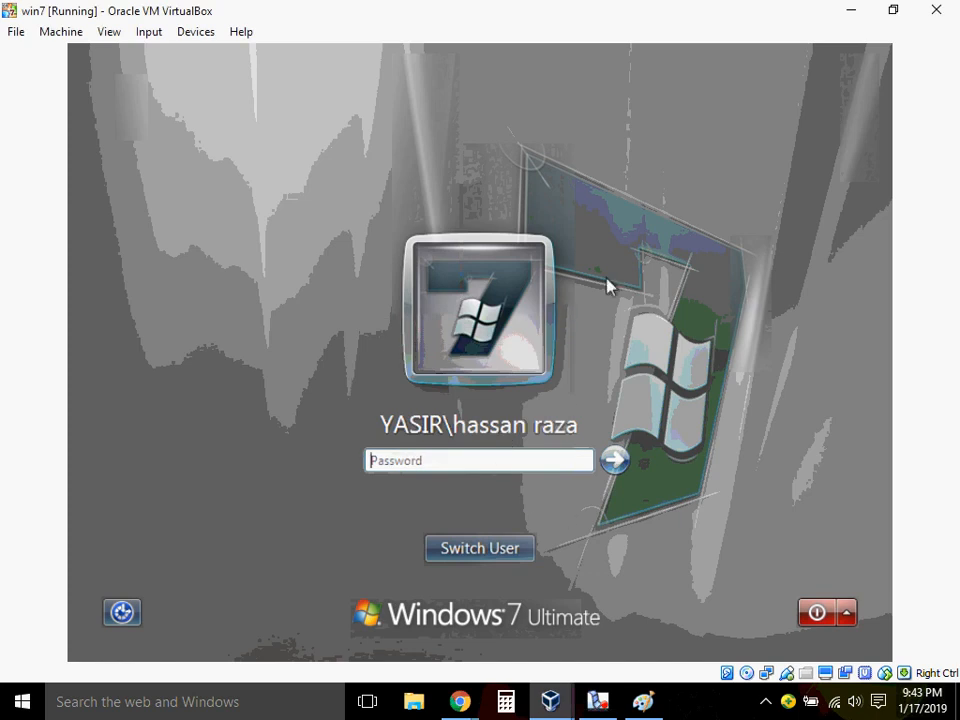
Choose to log on to win7 as Other User, and check the users in computerDepartment on the windows server 2016 machine.
{"action": "left_click", "coordinate": [491, 552]}
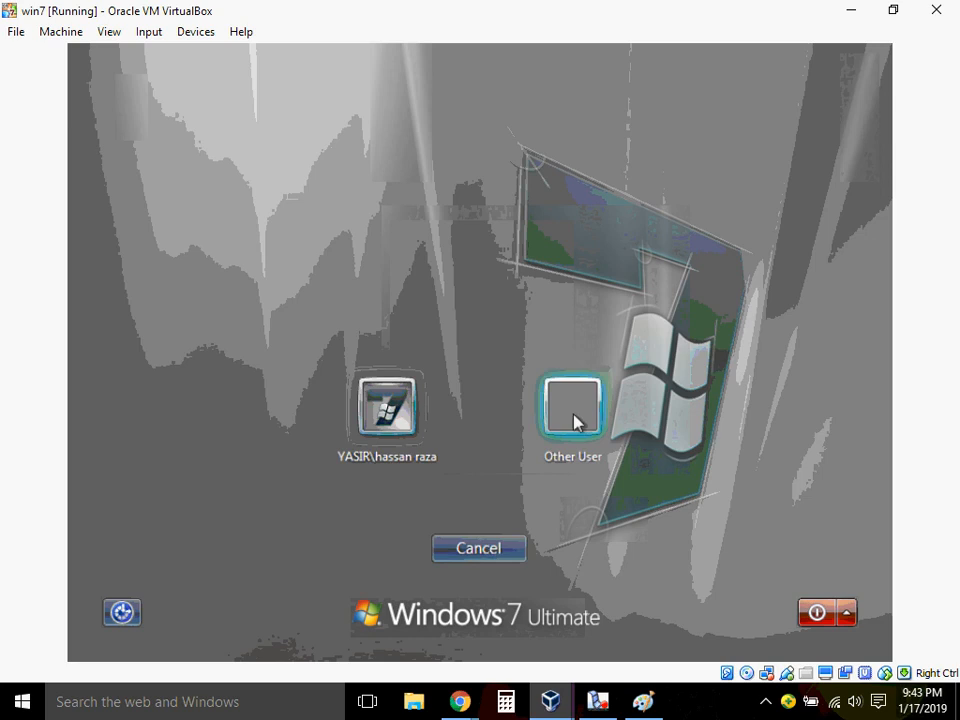
{"action": "left_click", "coordinate": [585, 402]}
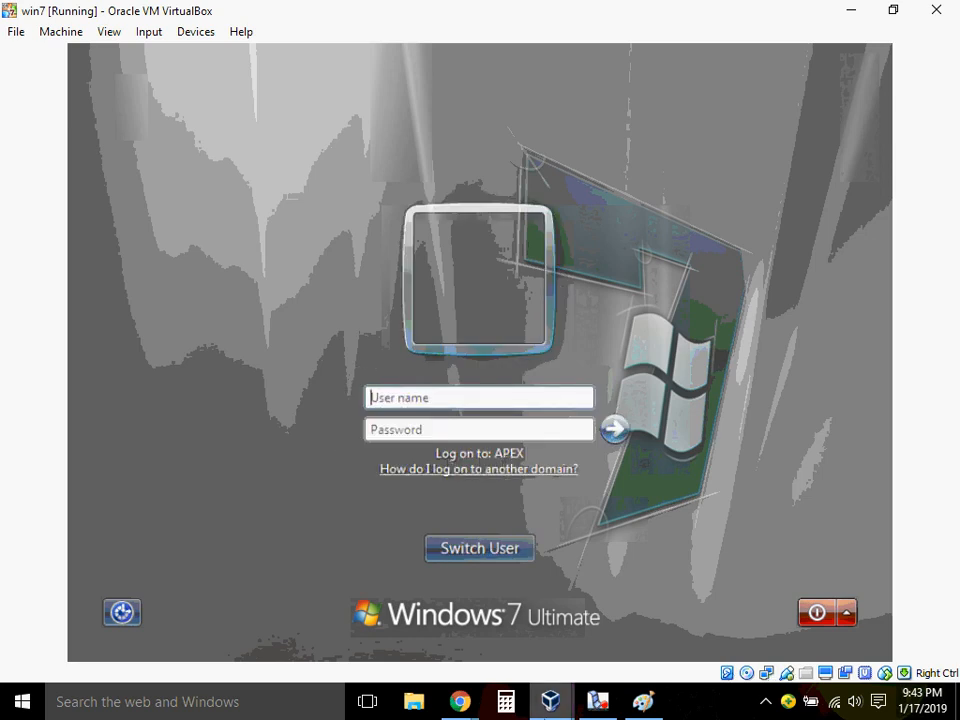
{"action": "left_click", "coordinate": [553, 710]}
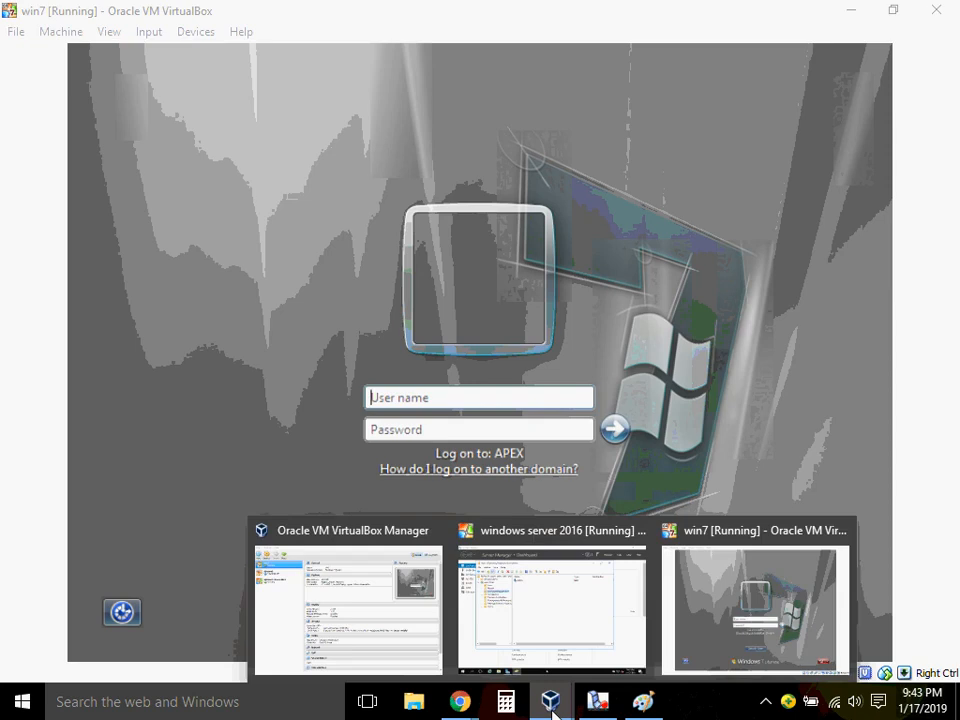
{"action": "left_click", "coordinate": [529, 621]}
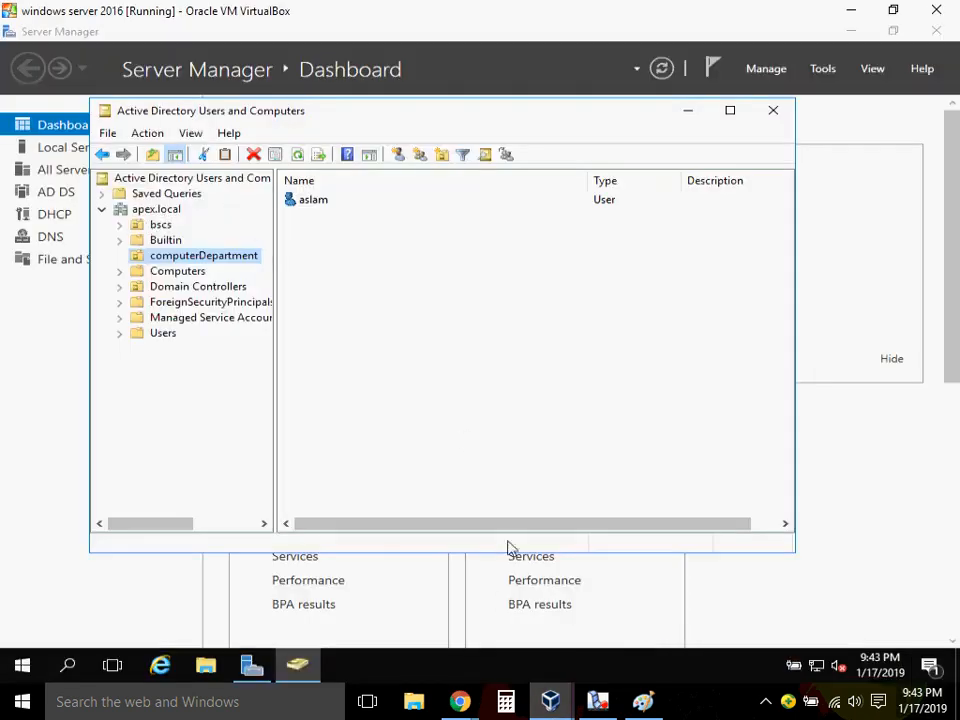
Return to the win7 machine and log on to the APEX domain with the user's logon name and password.
{"action": "mouse_move", "coordinate": [568, 708]}
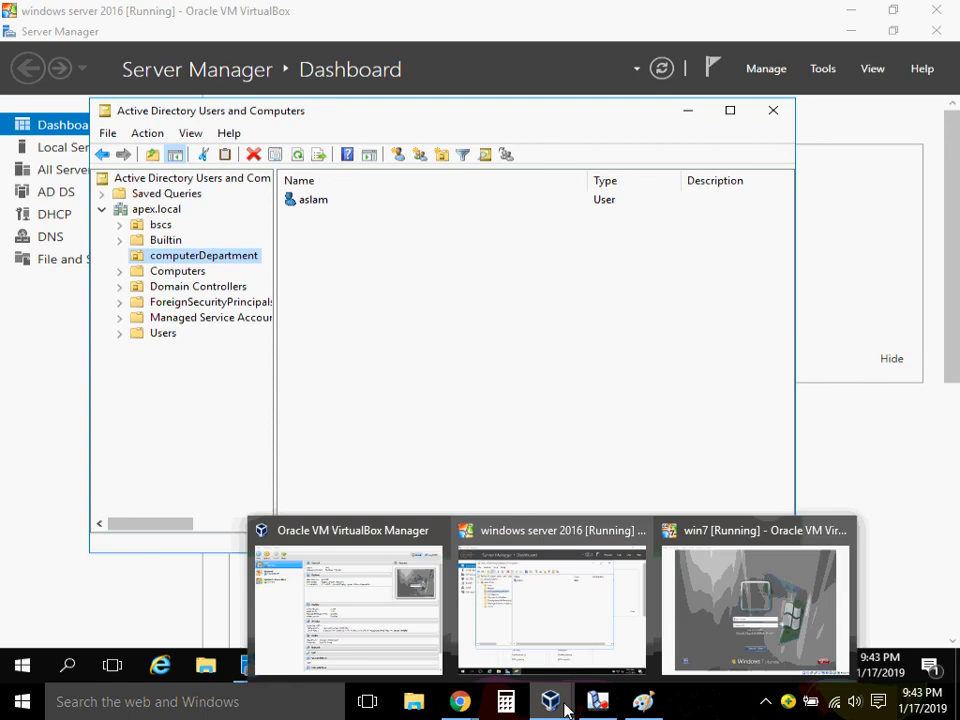
{"action": "left_click", "coordinate": [705, 632]}
{"action": "left_click", "coordinate": [406, 397]}
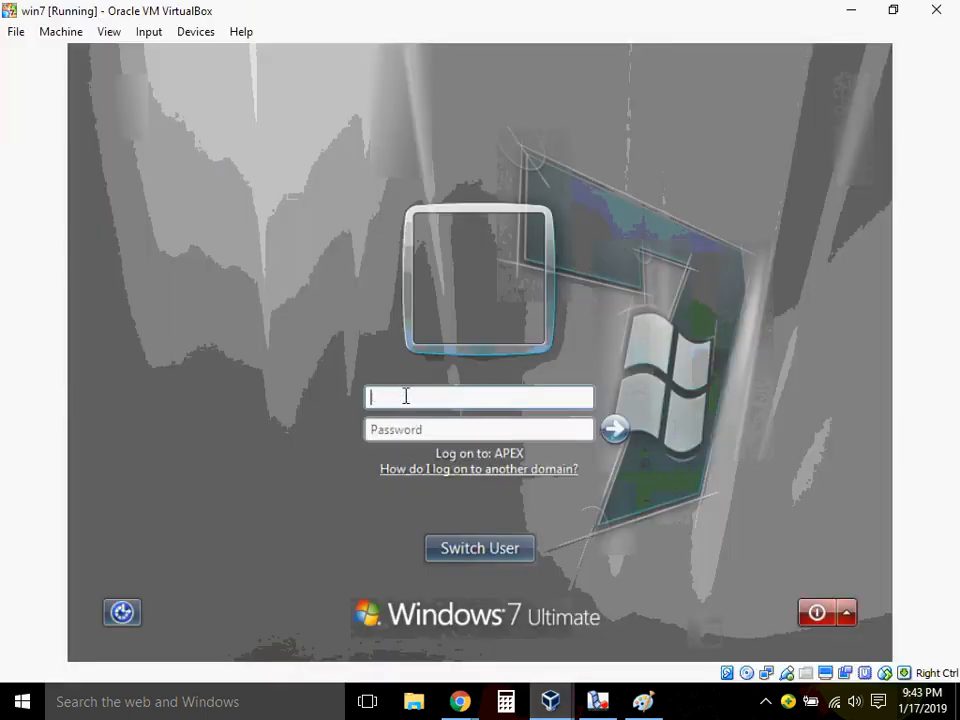
{"action": "type", "text": "akram"}
{"action": "left_click", "coordinate": [386, 428]}
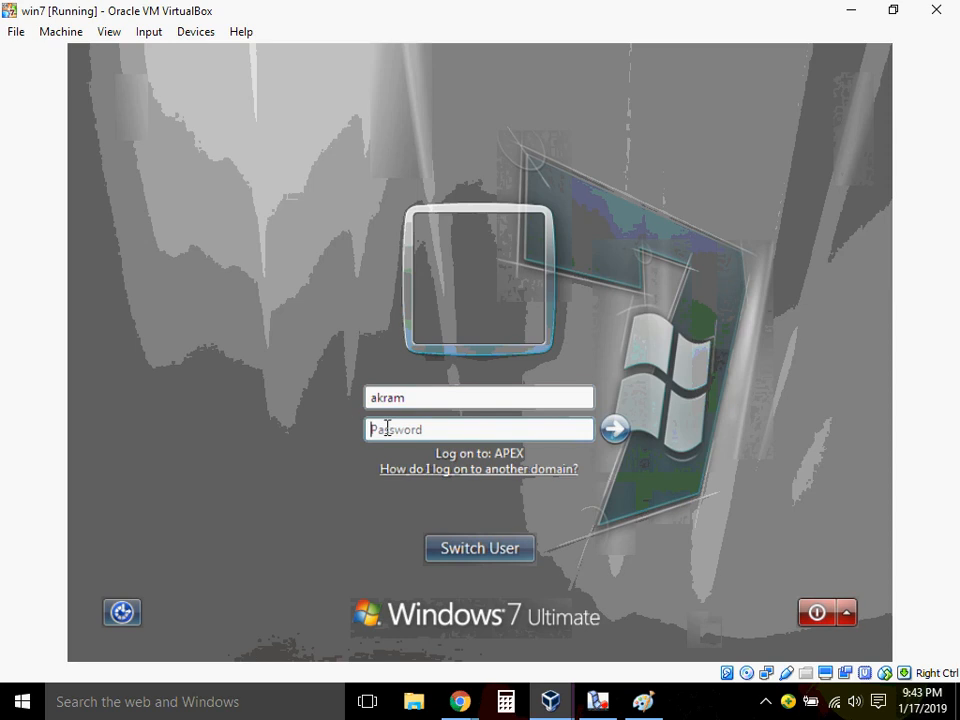
{"action": "type", "text": "a"}
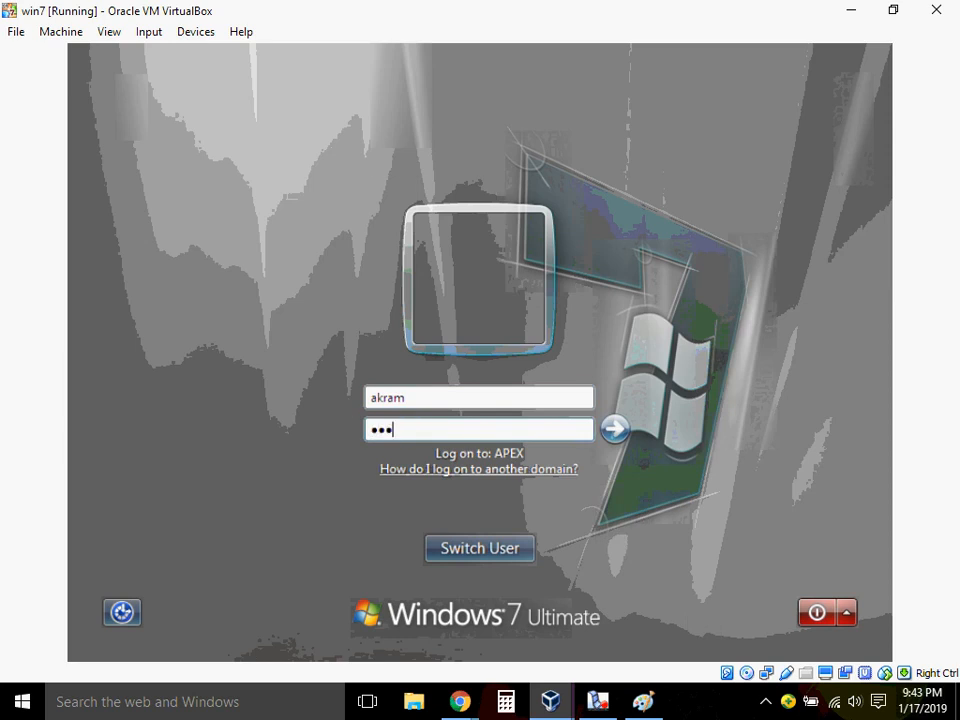
{"action": "type", "text": "•••••••••"}
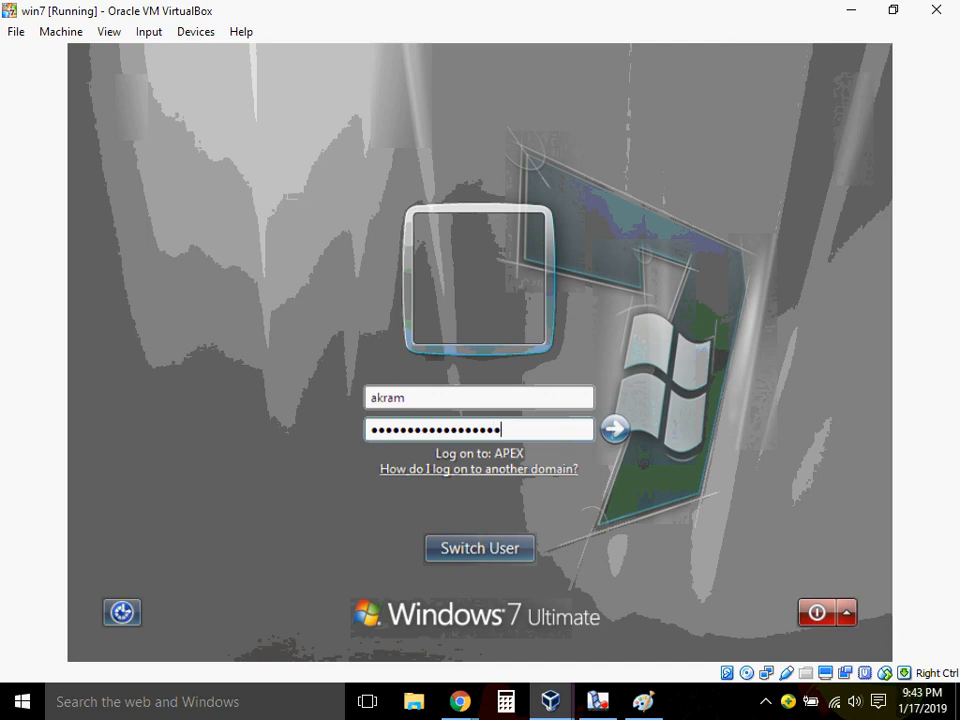
{"action": "left_click", "coordinate": [613, 428]}
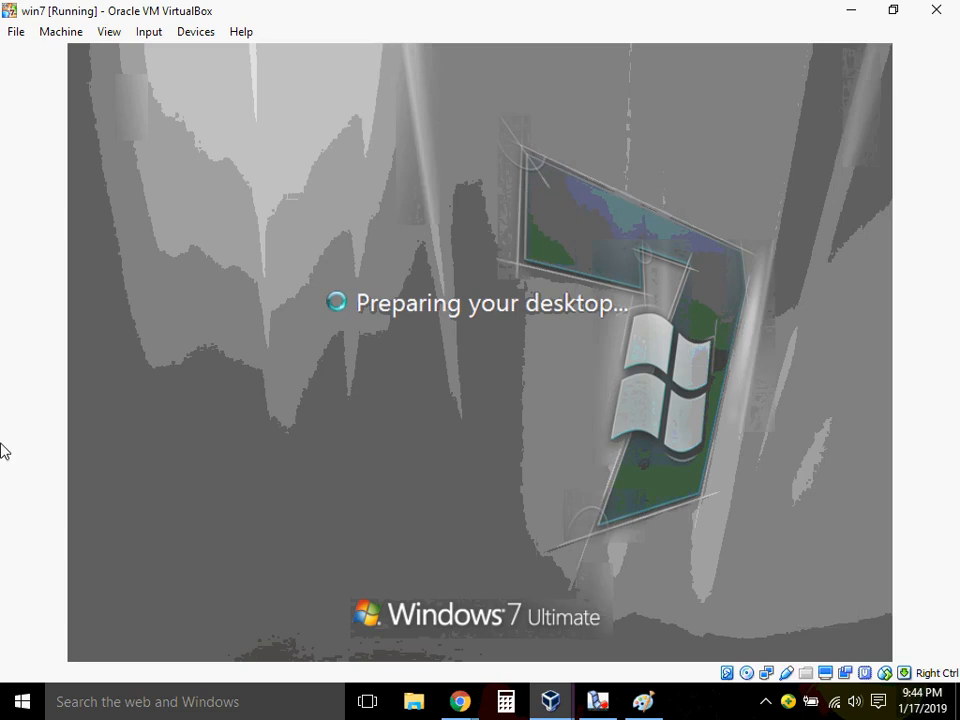
Review the network diagram in Paint once more, and return to the win7 machine.
{"action": "left_click", "coordinate": [656, 705]}
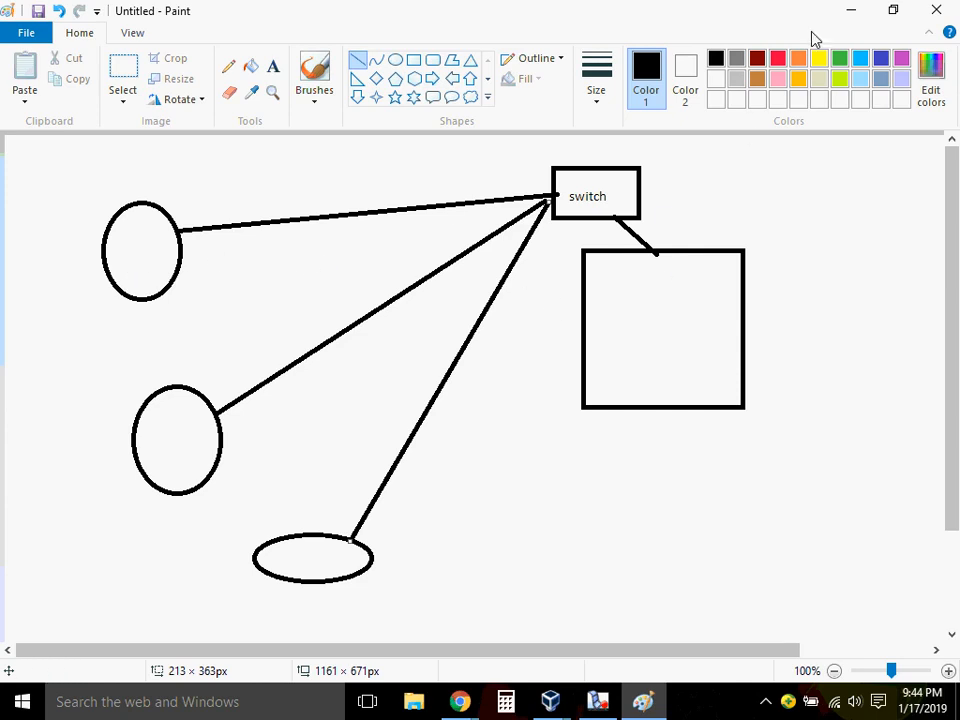
{"action": "left_click", "coordinate": [848, 10]}
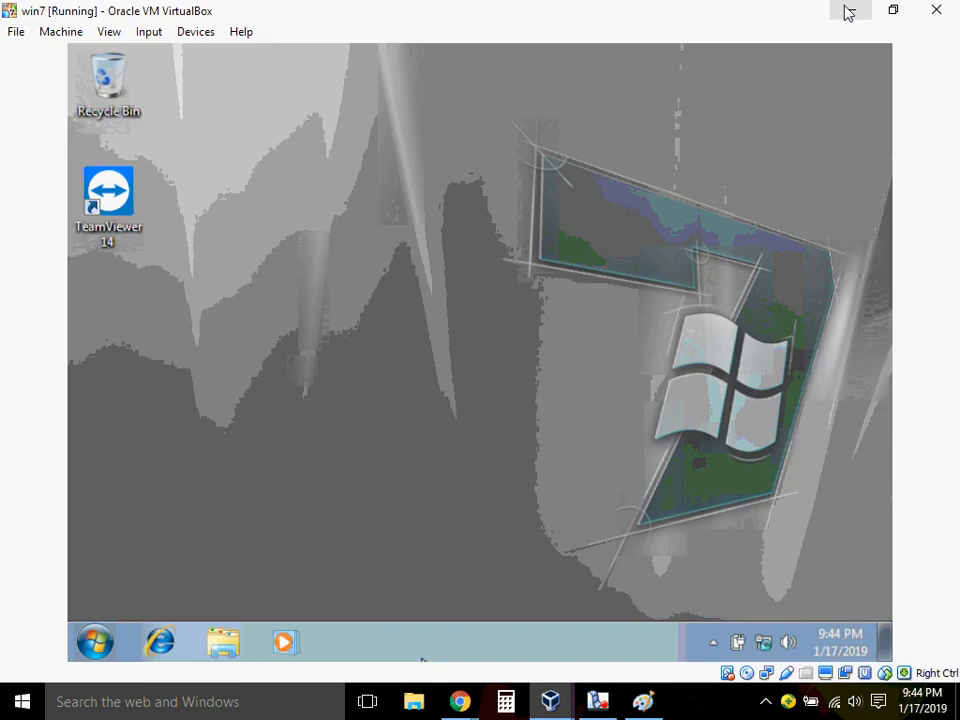
Refresh the win7 desktop and check which account is logged on.
{"action": "right_click", "coordinate": [270, 306]}
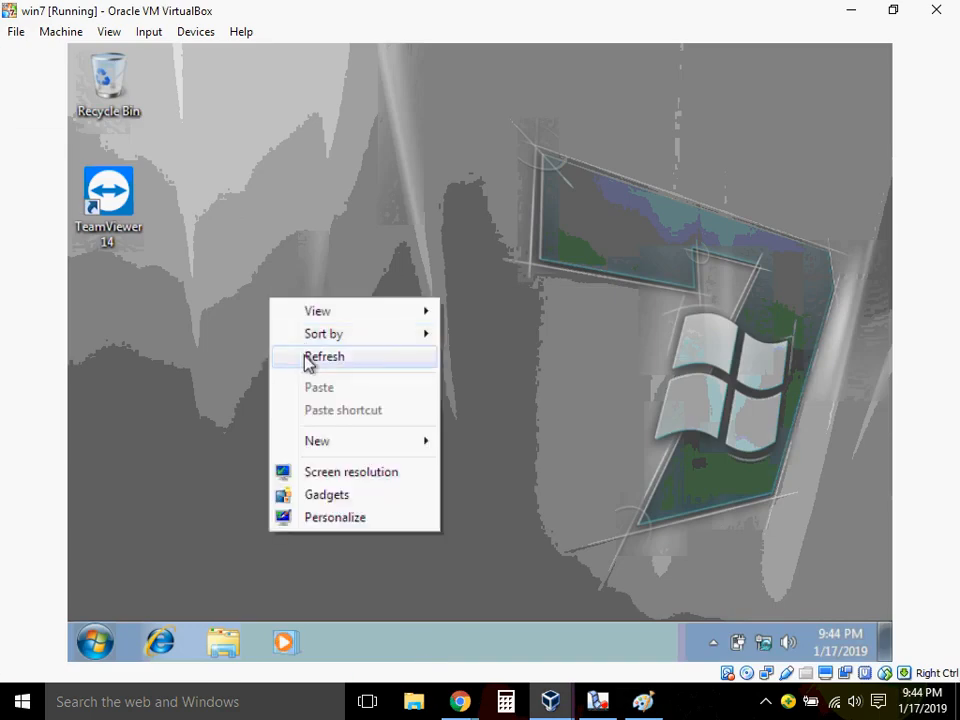
{"action": "left_click", "coordinate": [306, 356]}
{"action": "left_click", "coordinate": [96, 641]}
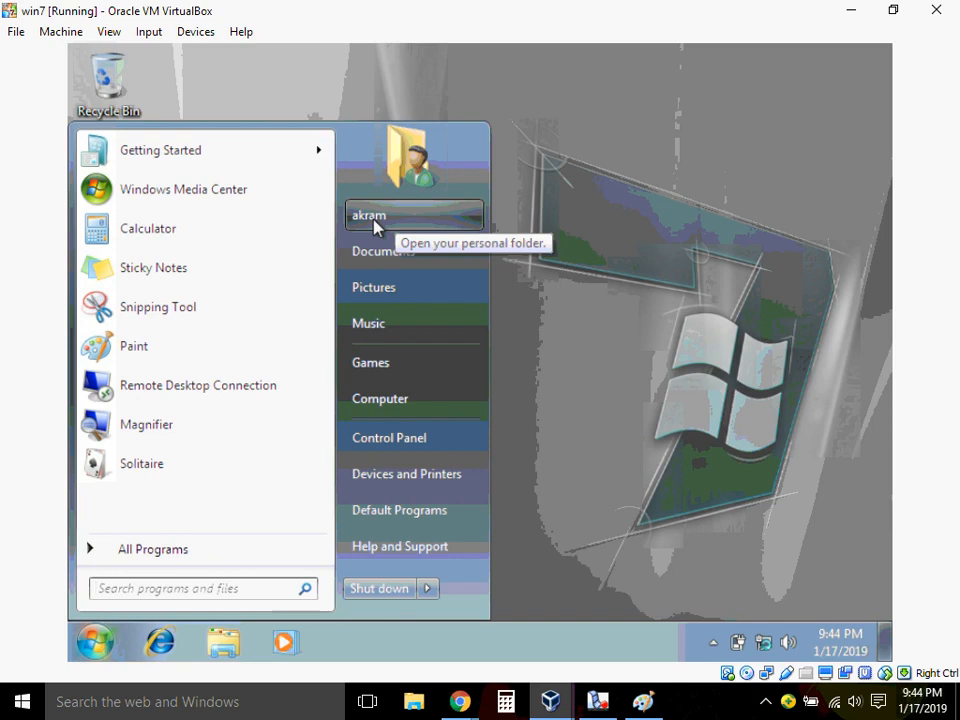
{"action": "left_click", "coordinate": [602, 281]}
Check the user listed in computerDepartment on the windows server 2016 machine, and return to the win7 desktop.
{"action": "left_click", "coordinate": [851, 10]}
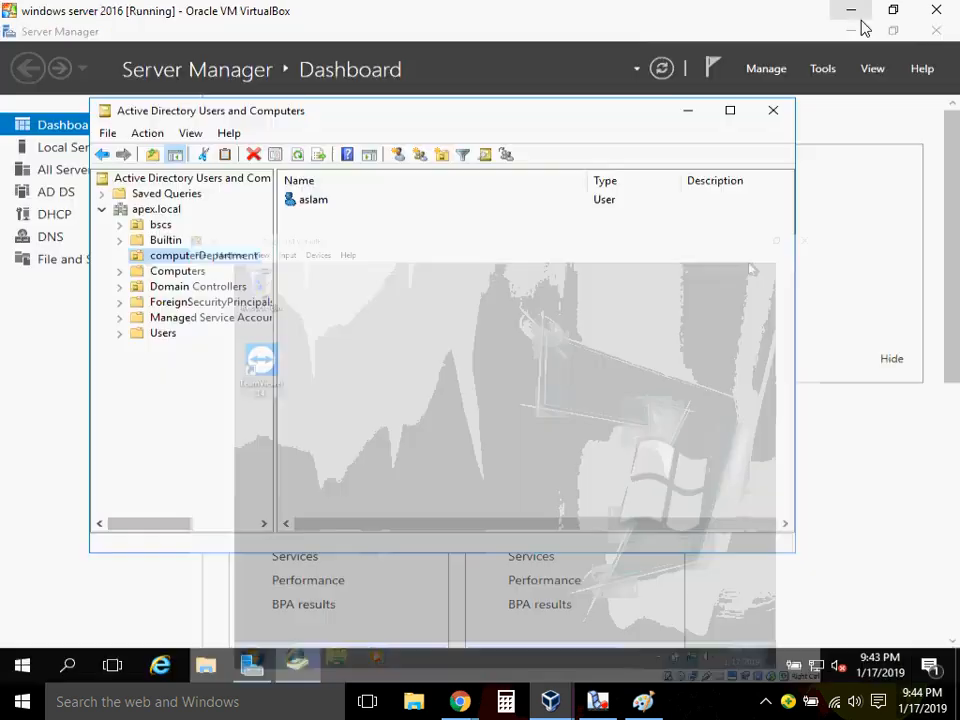
{"action": "left_click", "coordinate": [207, 258]}
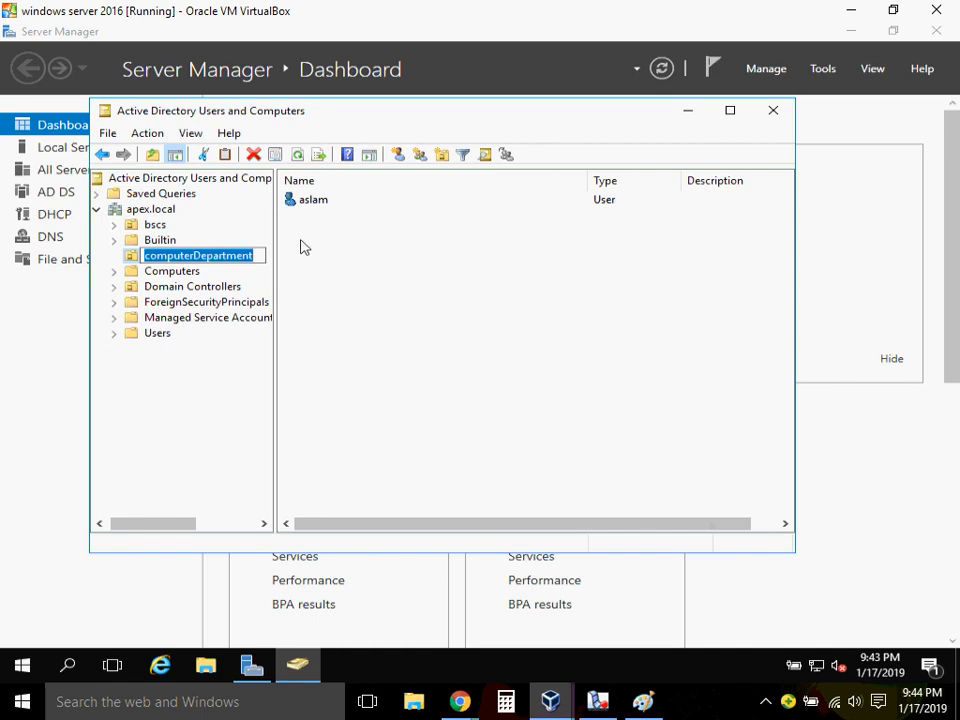
{"action": "left_click", "coordinate": [312, 203]}
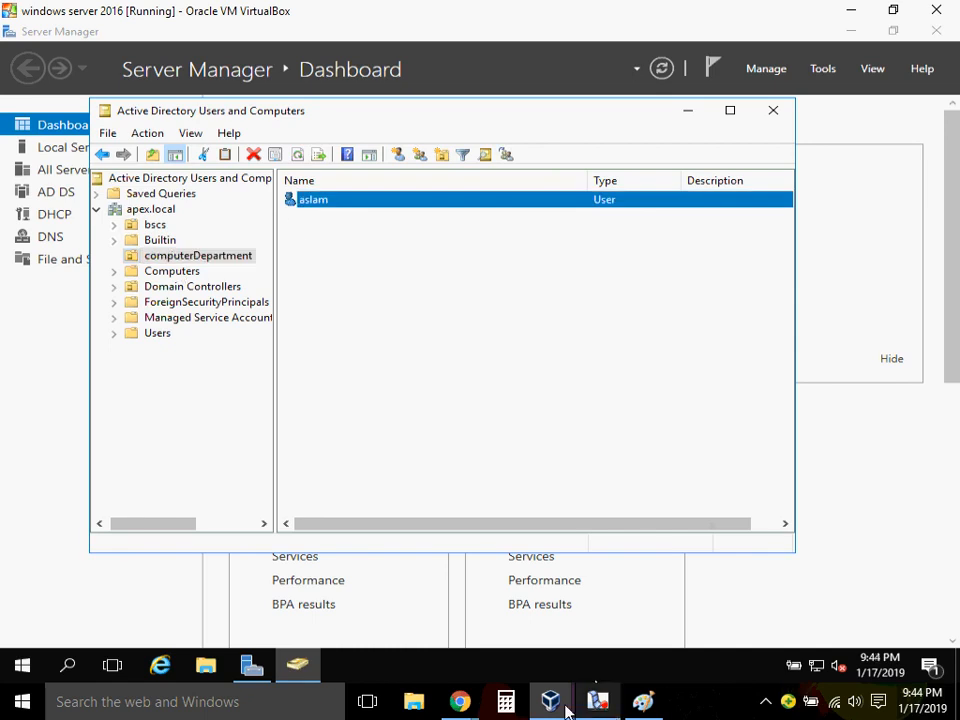
{"action": "mouse_move", "coordinate": [567, 708]}
{"action": "left_click", "coordinate": [692, 617]}
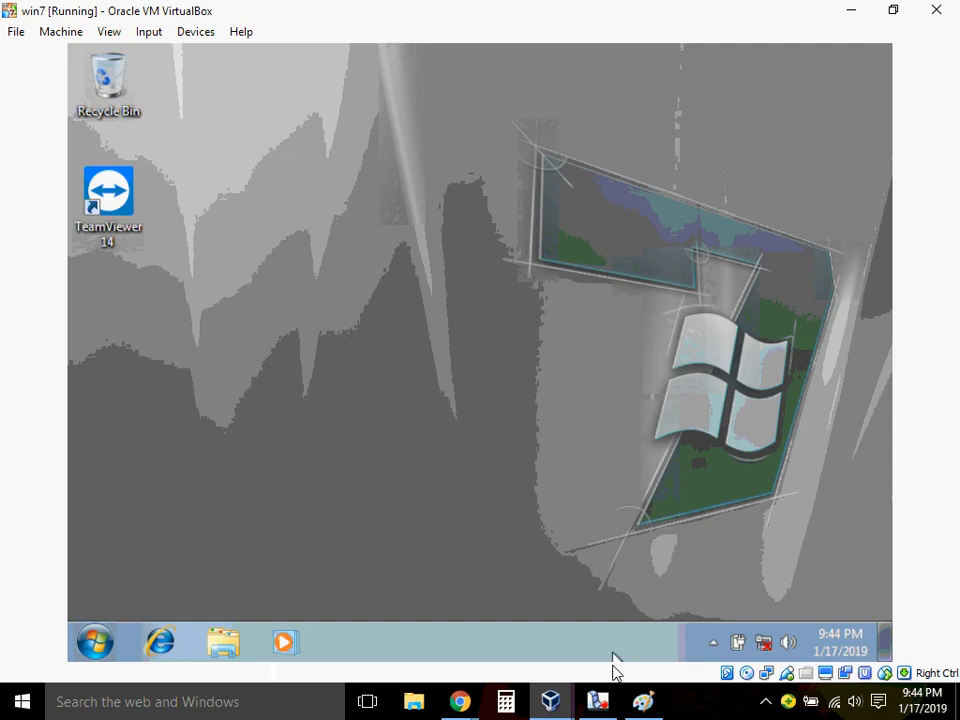
{"action": "left_click", "coordinate": [598, 701]}
{"action": "left_click", "coordinate": [466, 410]}
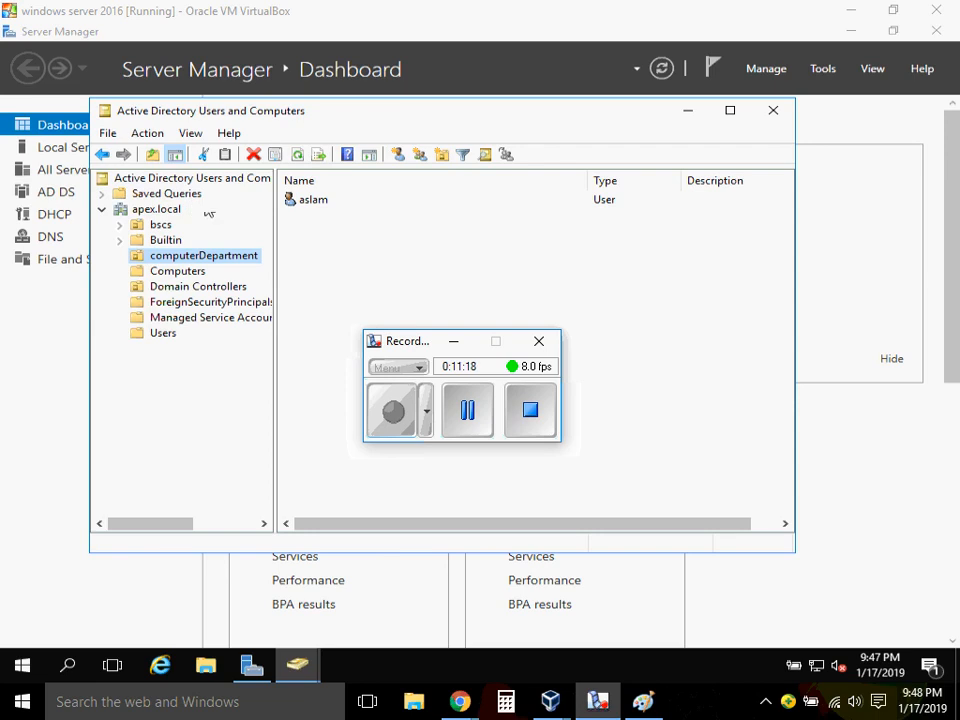
Examine the contents of Computers and computerDepartment under apex.local, and consult the network diagram in Paint.
{"action": "left_click", "coordinate": [181, 275]}
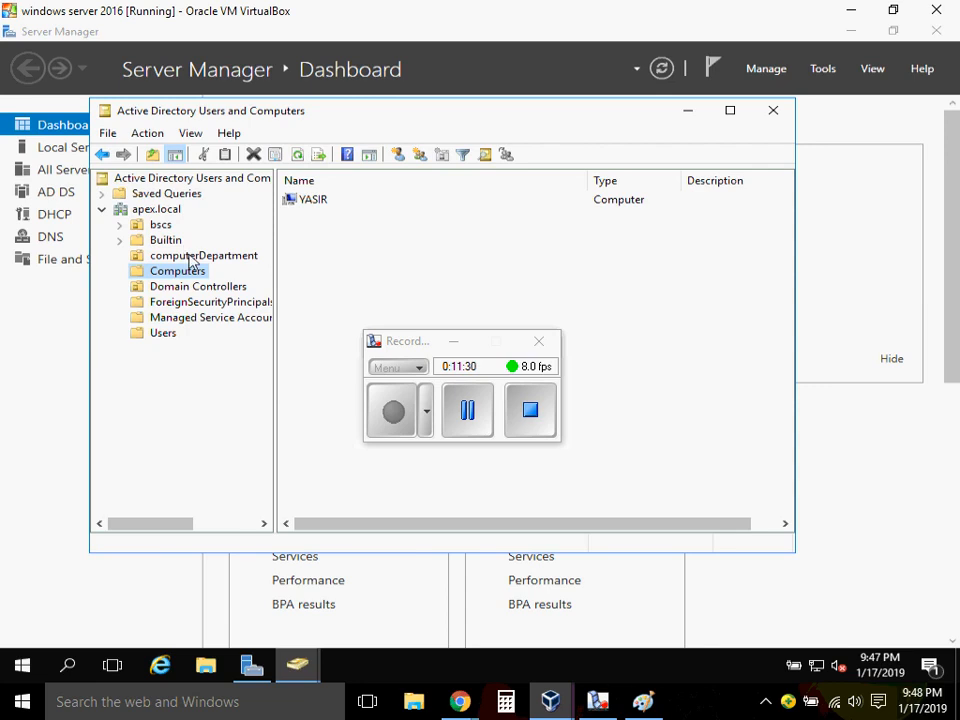
{"action": "left_click", "coordinate": [192, 260]}
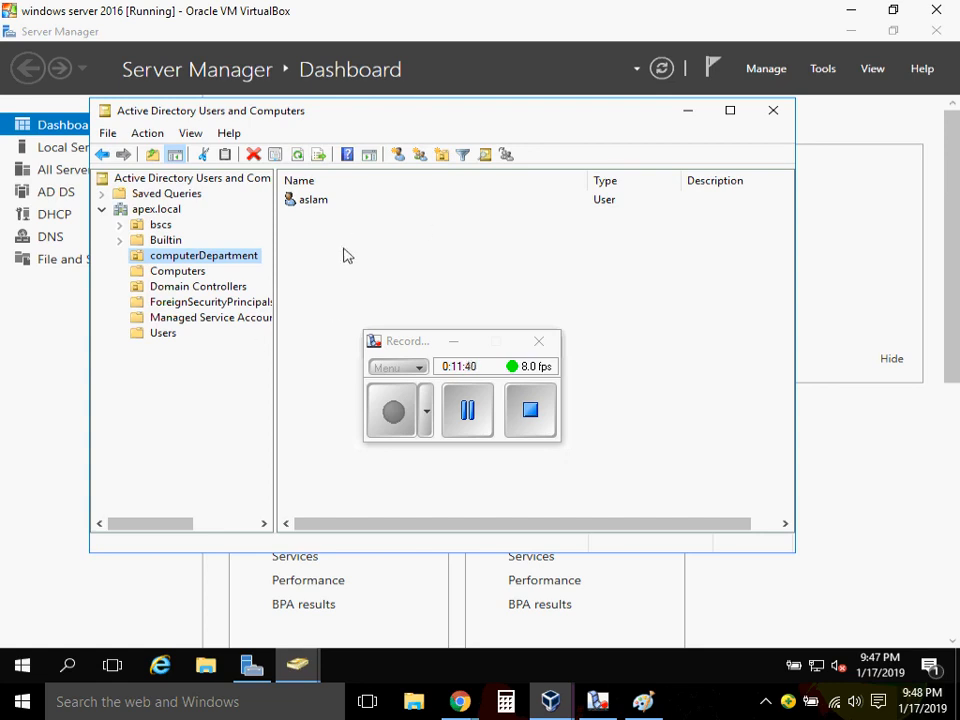
{"action": "left_click", "coordinate": [176, 275]}
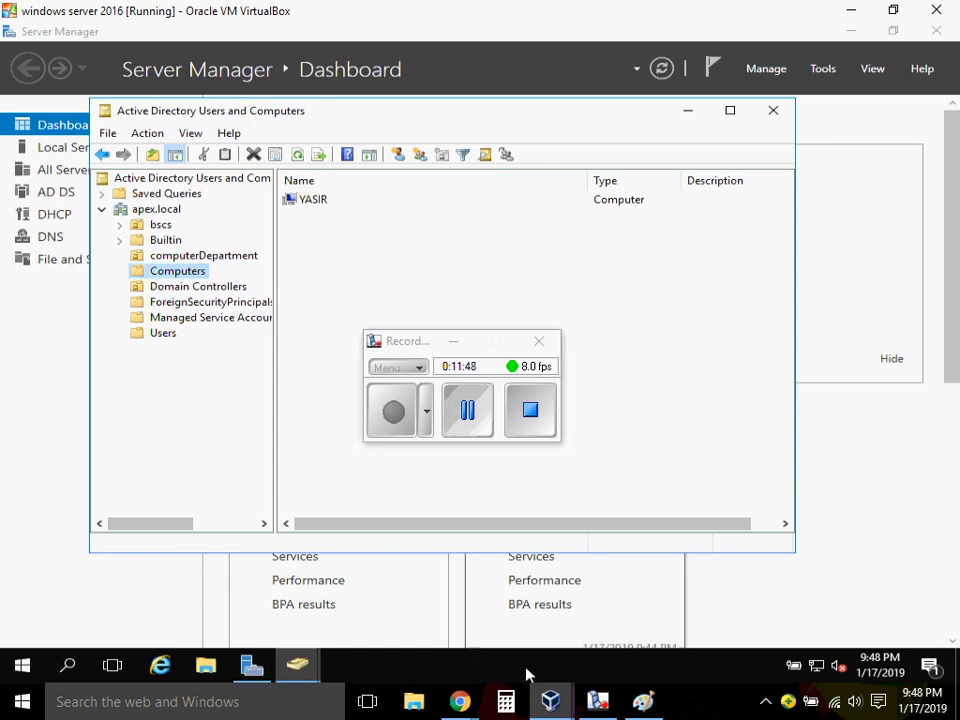
{"action": "left_click", "coordinate": [643, 701]}
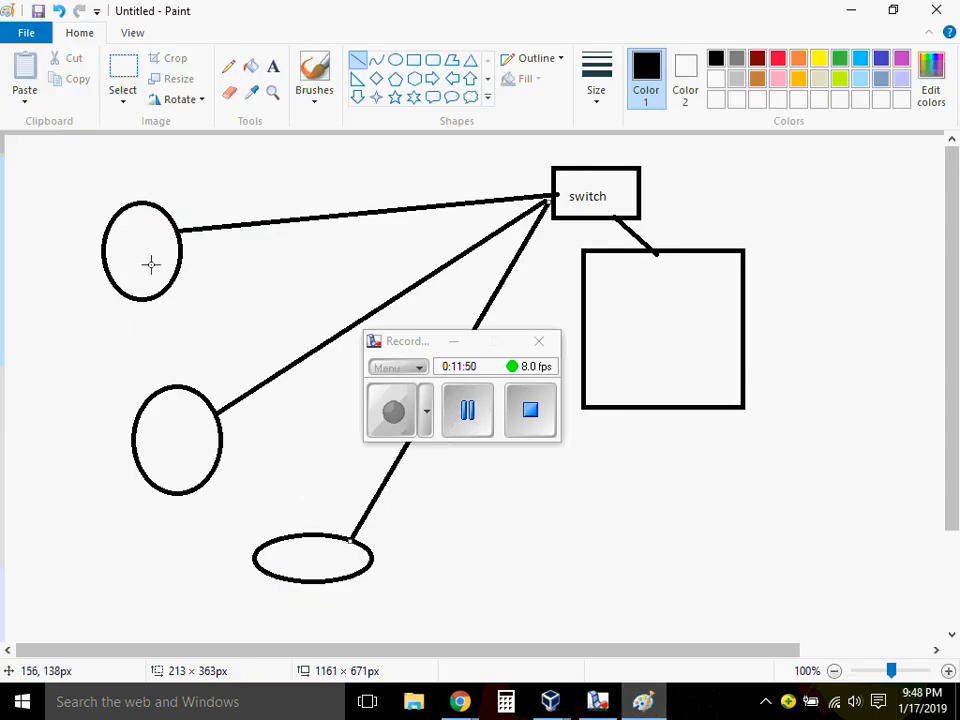
{"action": "left_click", "coordinate": [850, 11]}
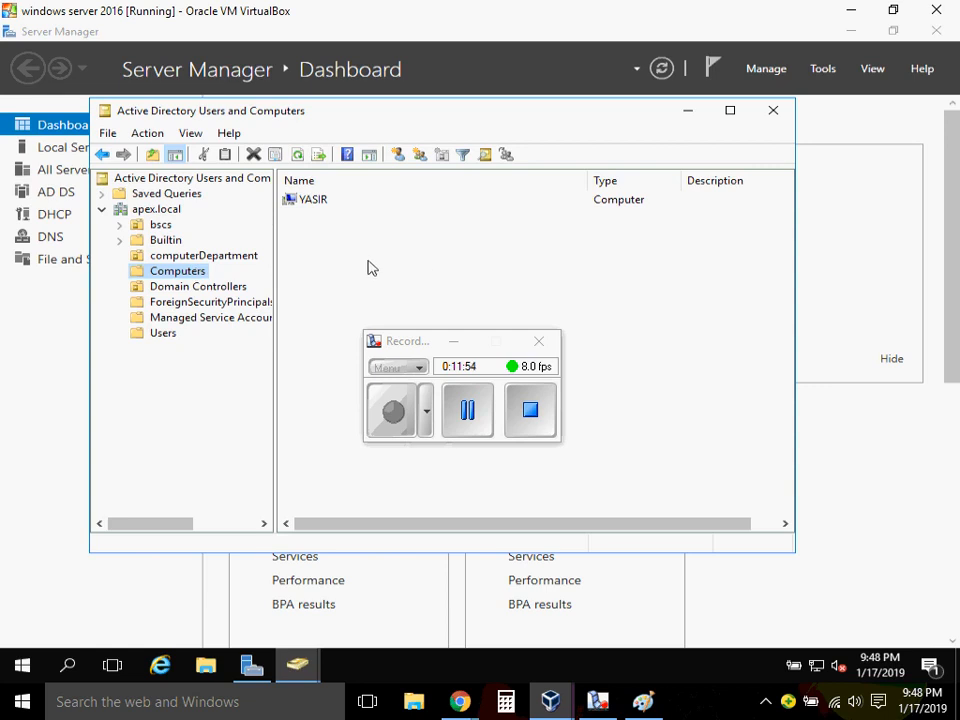